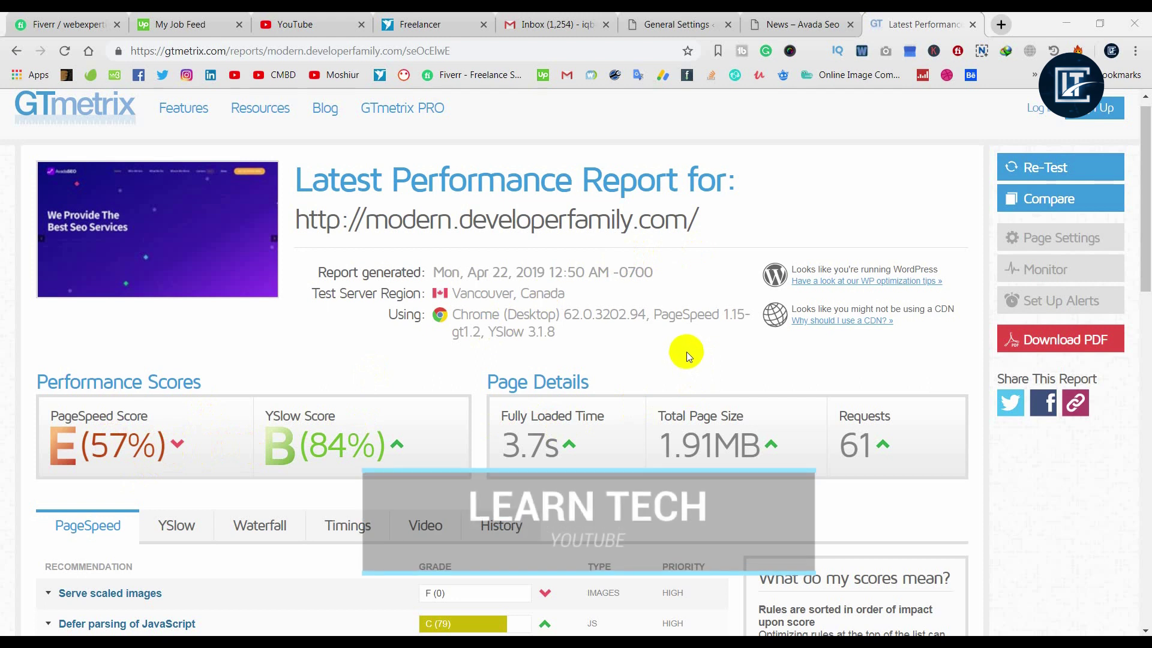
Step: Review the GTmetrix performance report for modern.developerfamily.com and look over the site's News page
{"action": "scroll", "coordinate": [688, 354], "scroll_direction": "down", "scroll_amount": 5}
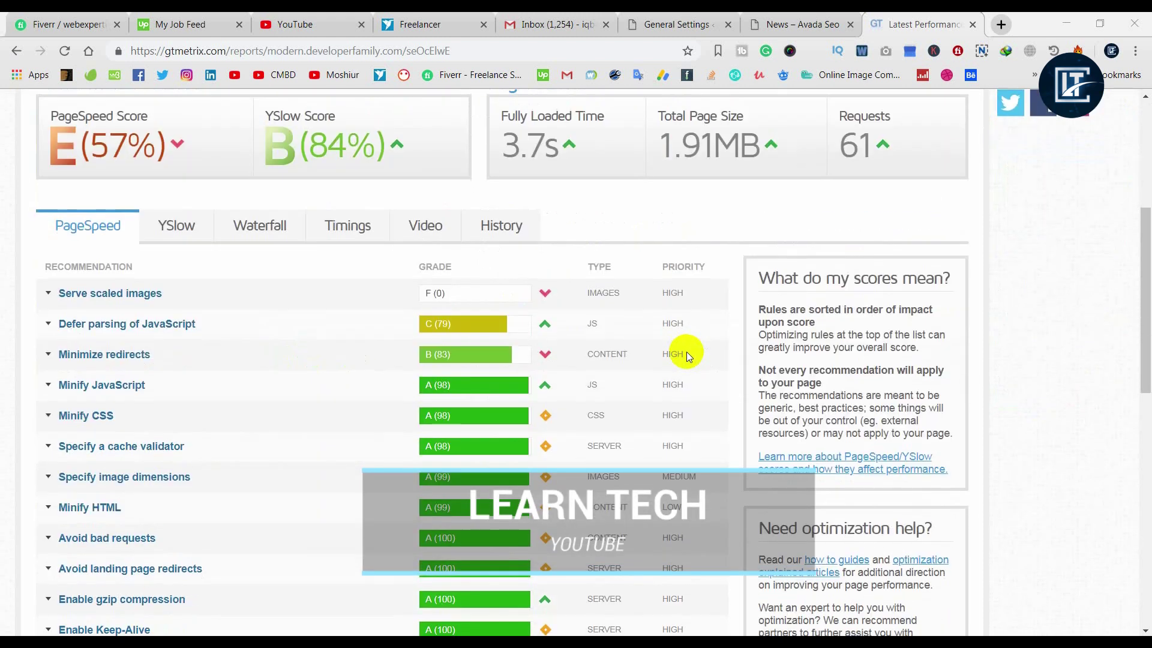
{"action": "scroll", "coordinate": [687, 355], "scroll_direction": "up", "scroll_amount": 5}
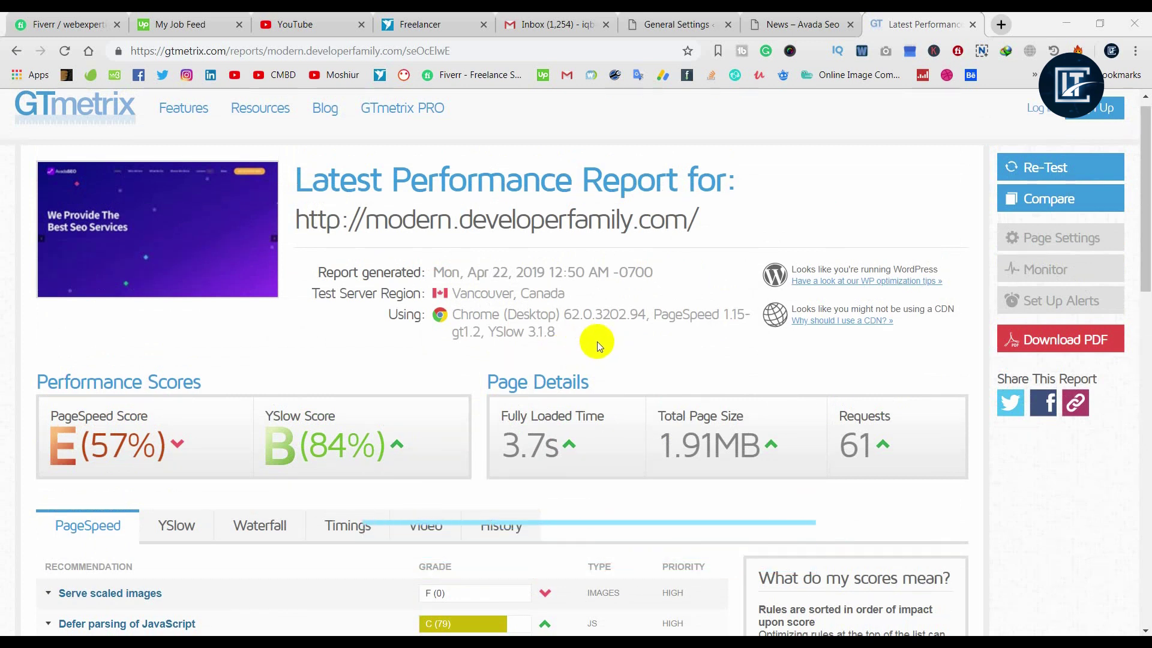
{"action": "scroll", "coordinate": [244, 237], "scroll_direction": "up", "scroll_amount": 1}
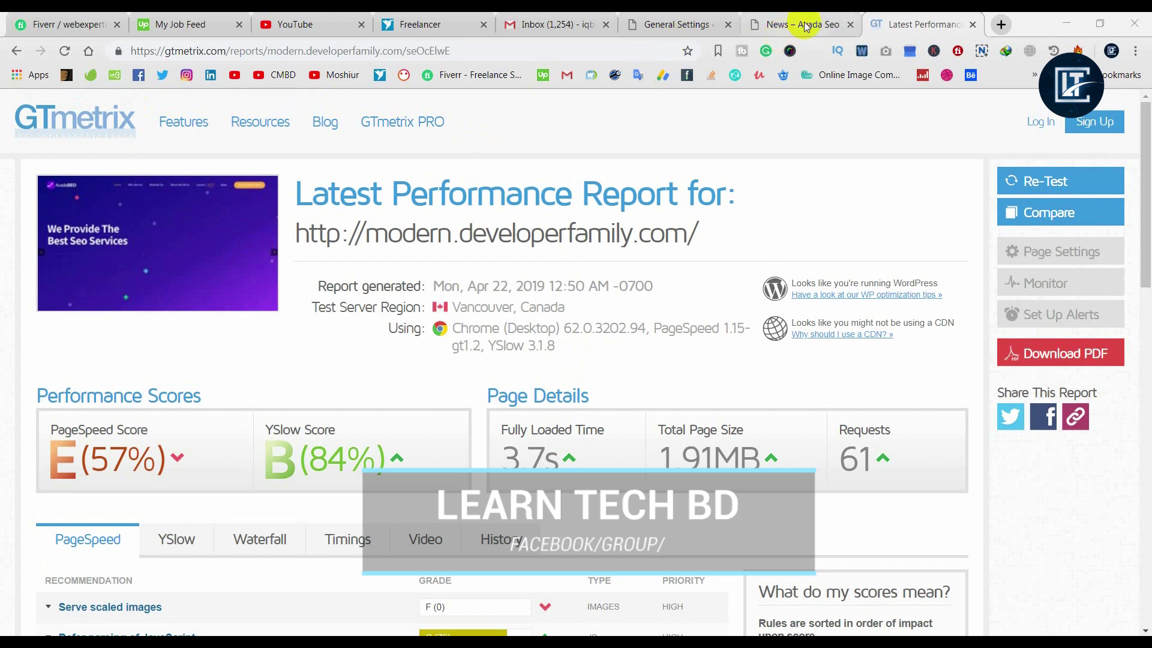
{"action": "left_click", "coordinate": [805, 25]}
{"action": "scroll", "coordinate": [213, 162], "scroll_direction": "down", "scroll_amount": 3}
{"action": "scroll", "coordinate": [214, 162], "scroll_direction": "up", "scroll_amount": 3}
{"action": "left_click", "coordinate": [918, 27]}
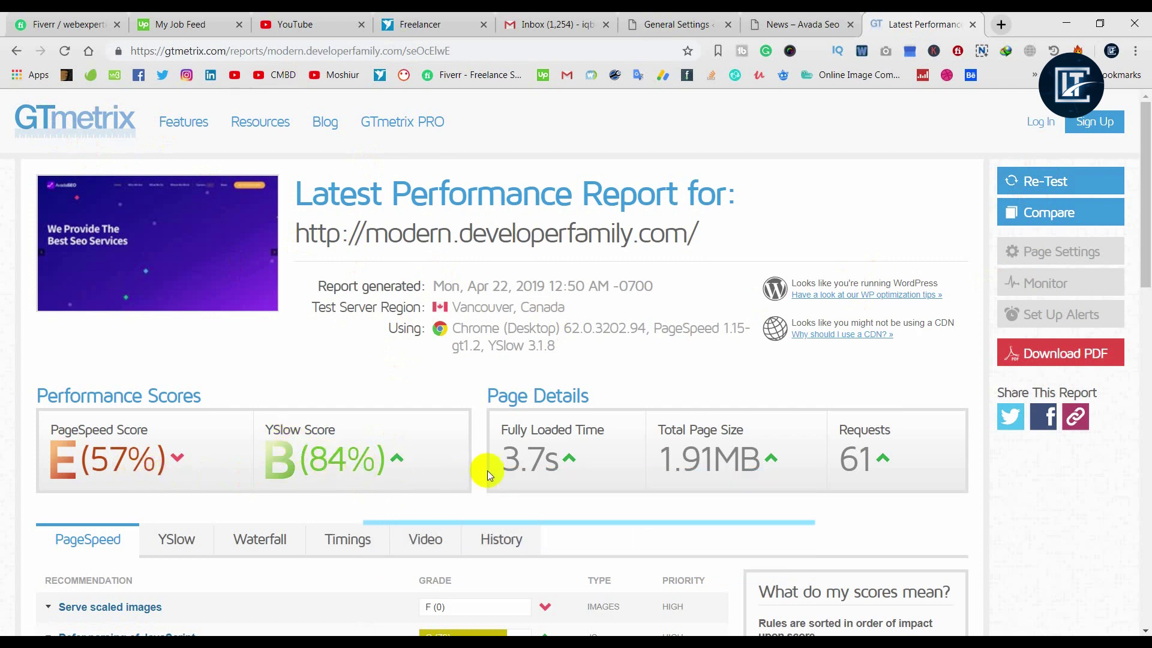
Step: Examine the report's PageSpeed and YSlow recommendations, plus its fully loaded time, total page size and request figures
{"action": "scroll", "coordinate": [462, 470], "scroll_direction": "down", "scroll_amount": 3}
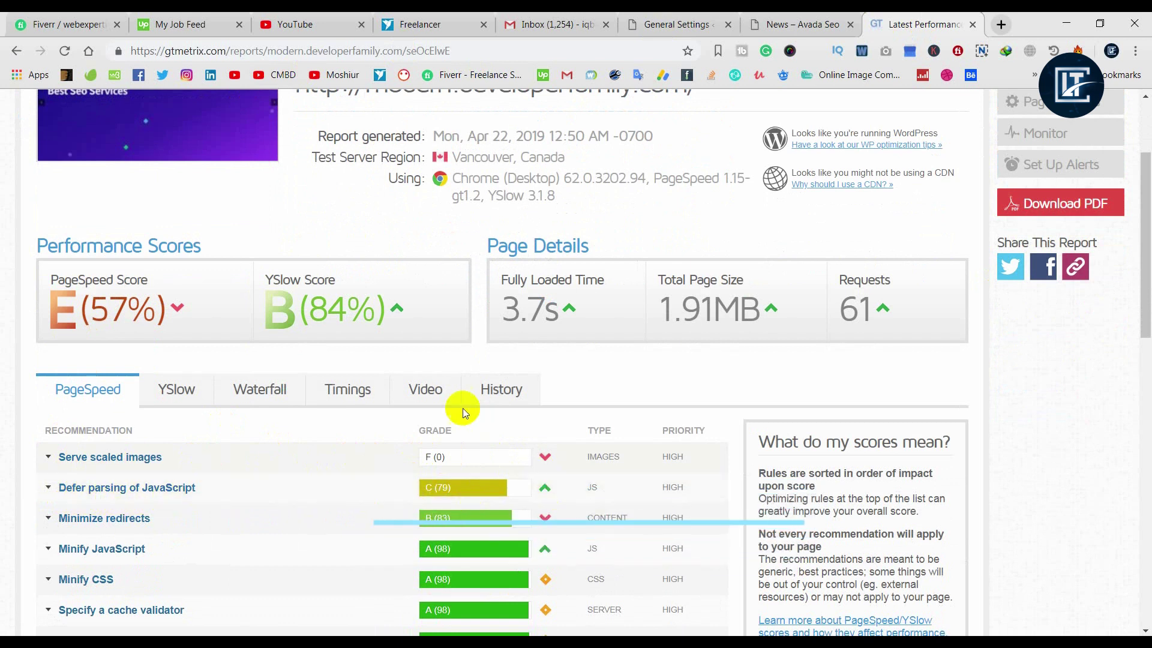
{"action": "left_click", "coordinate": [177, 390]}
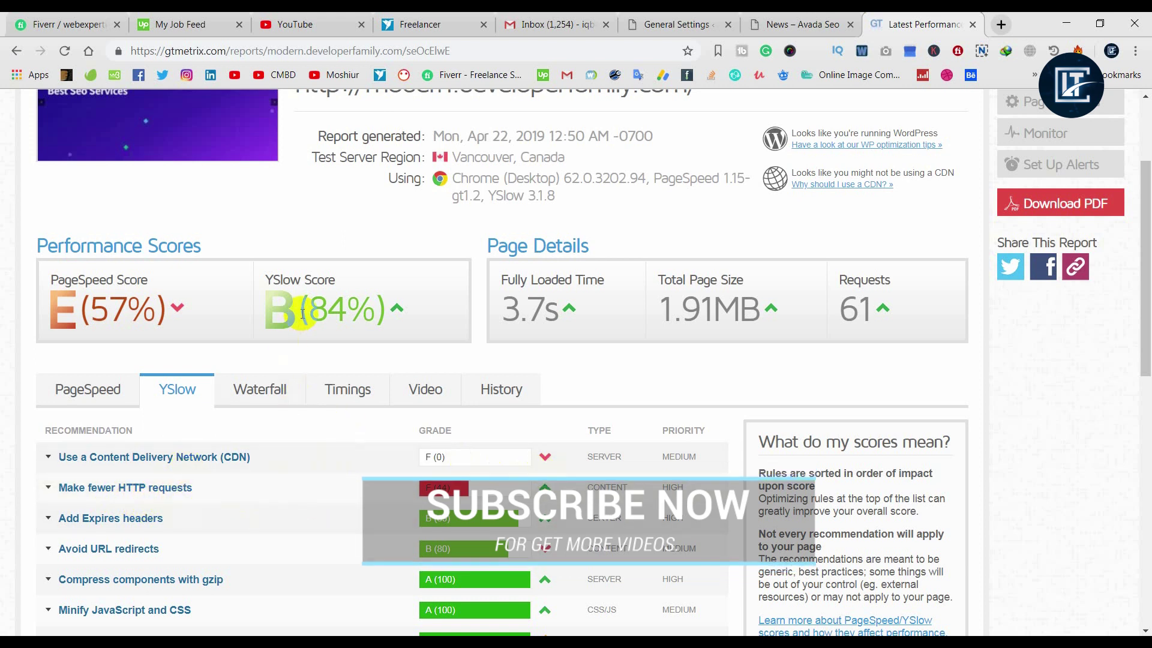
{"action": "left_click", "coordinate": [90, 391]}
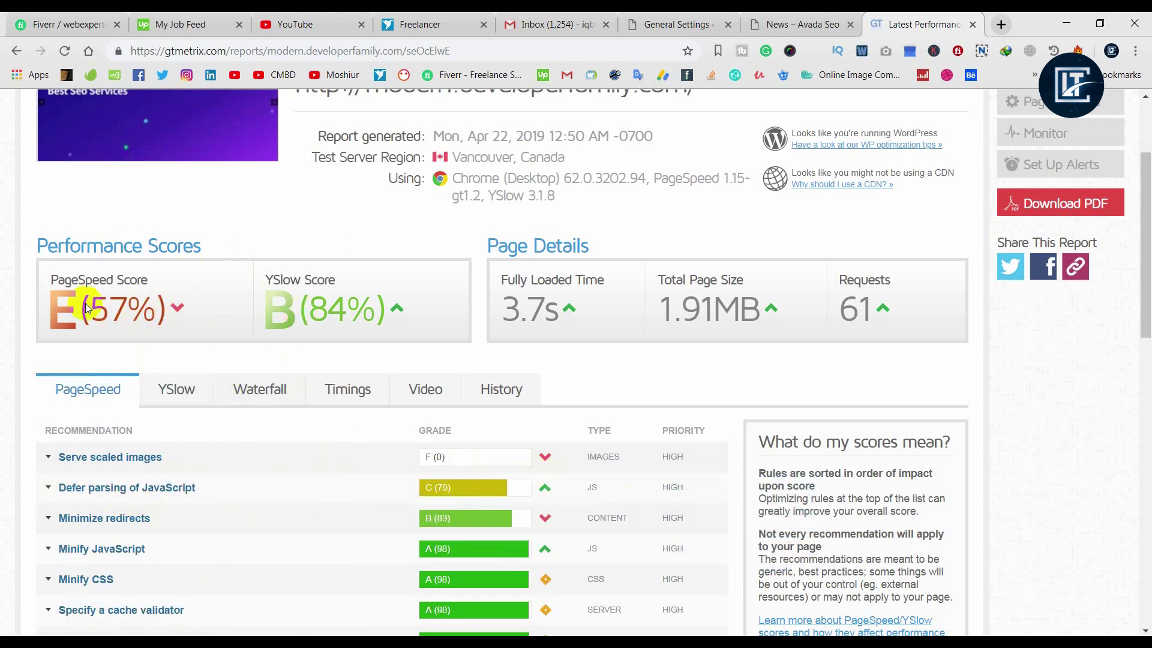
{"action": "scroll", "coordinate": [424, 389], "scroll_direction": "up", "scroll_amount": 3}
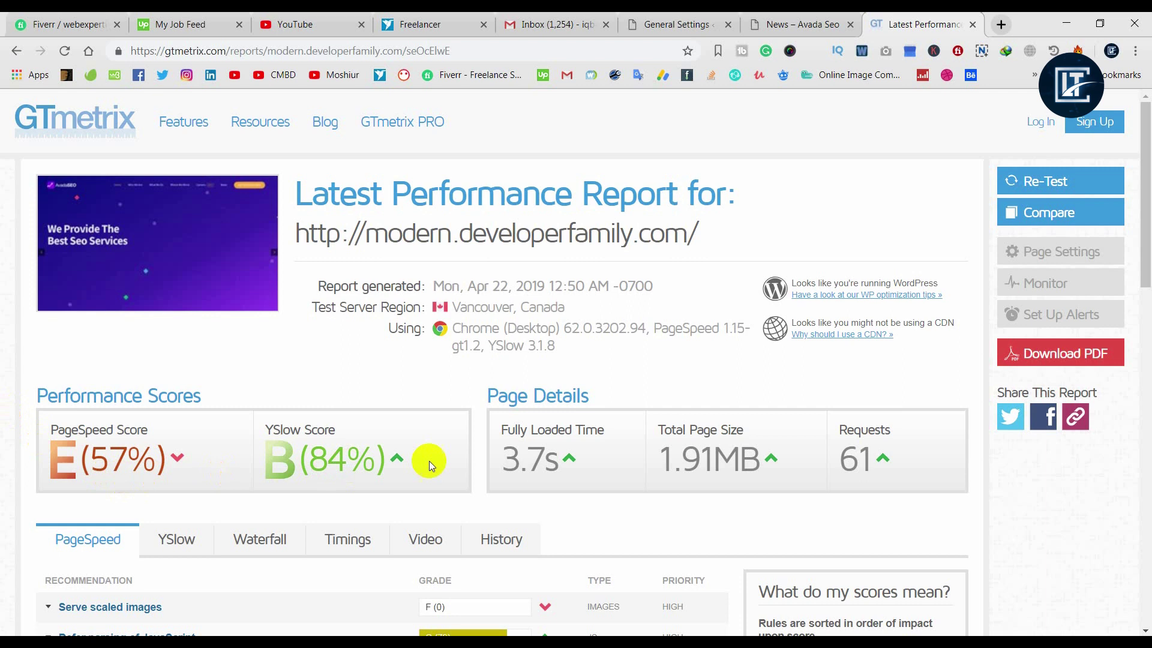
{"action": "left_click_drag", "start_coordinate": [496, 429], "coordinate": [743, 433]}
{"action": "left_click", "coordinate": [617, 433]}
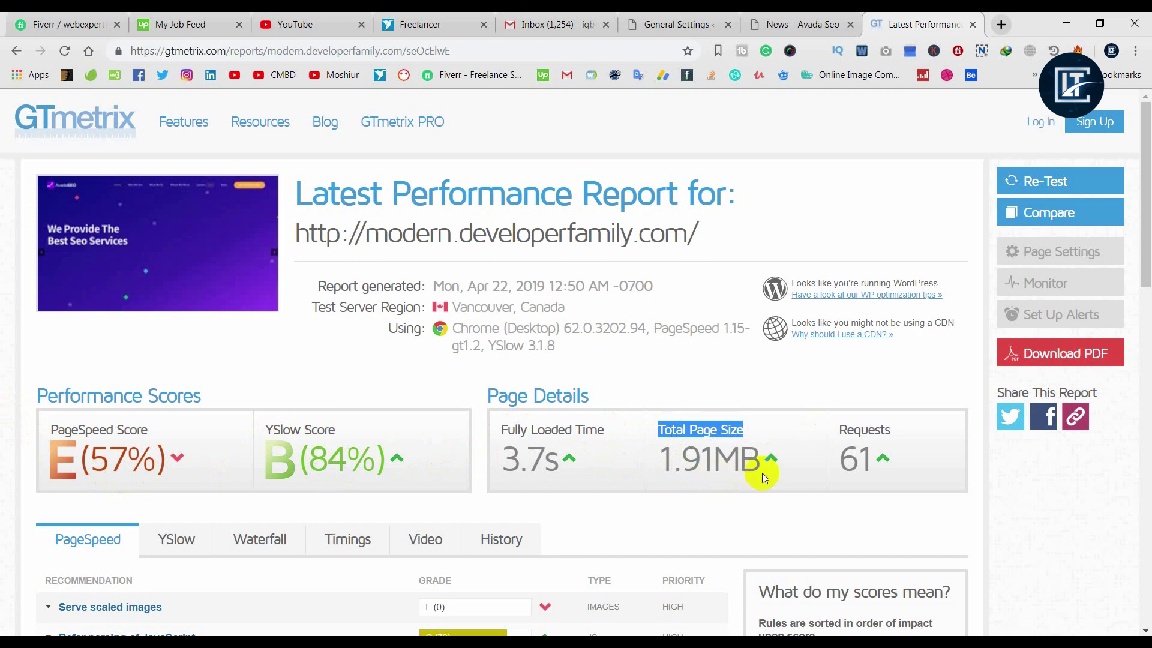
{"action": "left_click_drag", "start_coordinate": [839, 430], "coordinate": [893, 432]}
{"action": "left_click", "coordinate": [922, 479]}
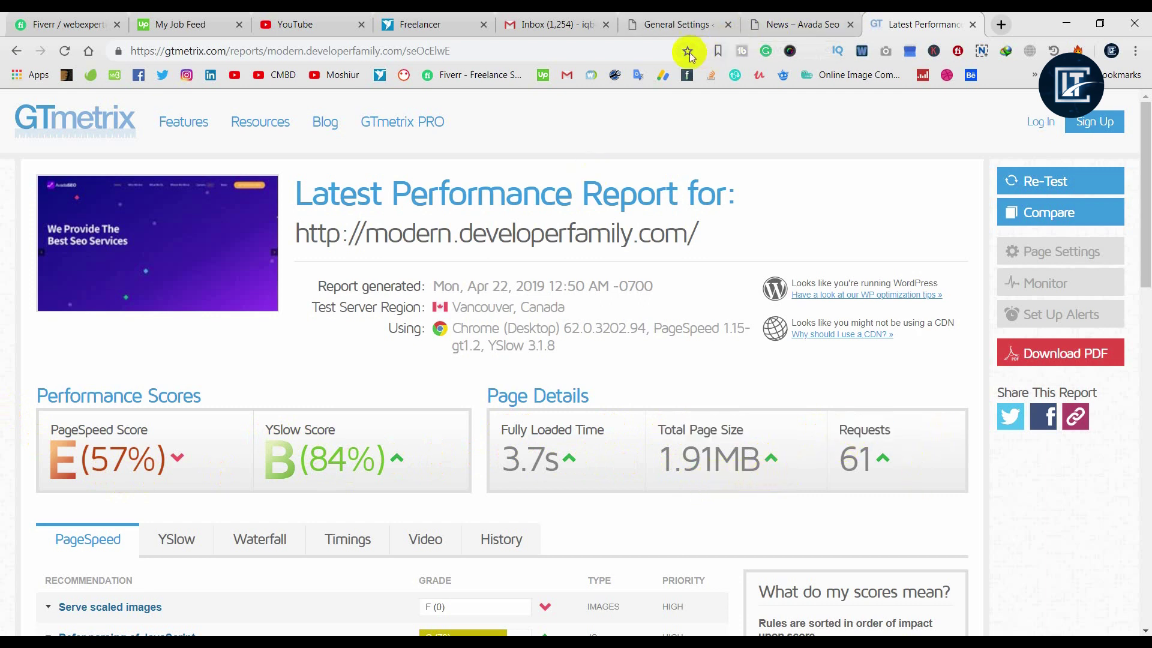
Step: Open the page for adding new plugins in the site's WordPress admin
{"action": "left_click", "coordinate": [680, 28]}
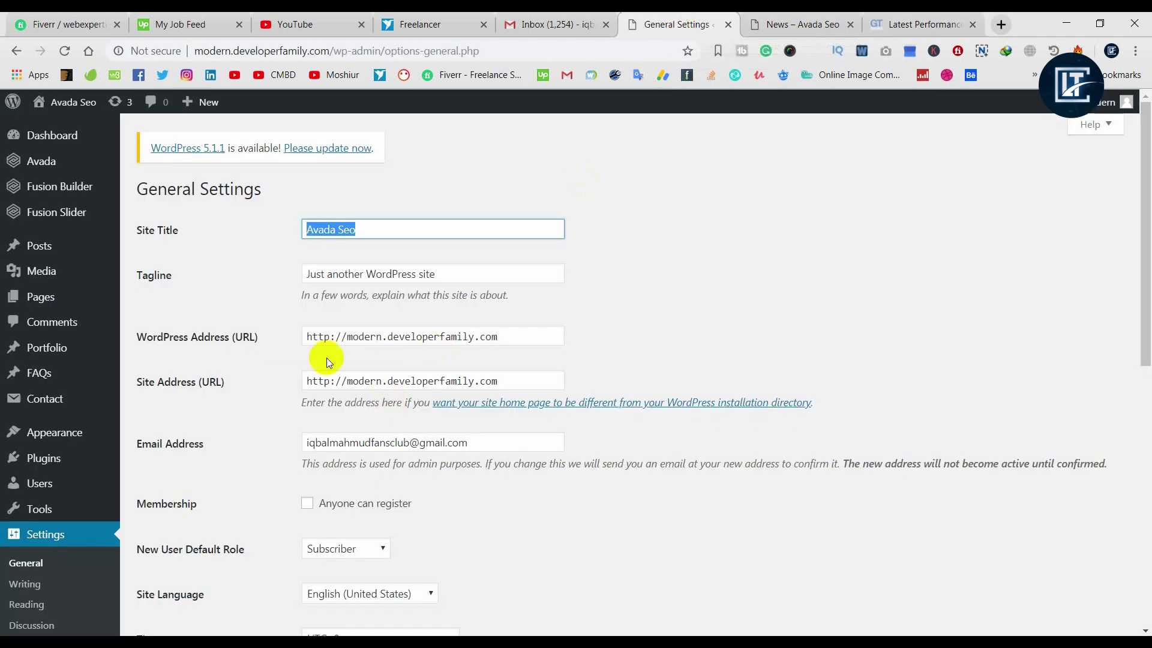
{"action": "mouse_move", "coordinate": [65, 457]}
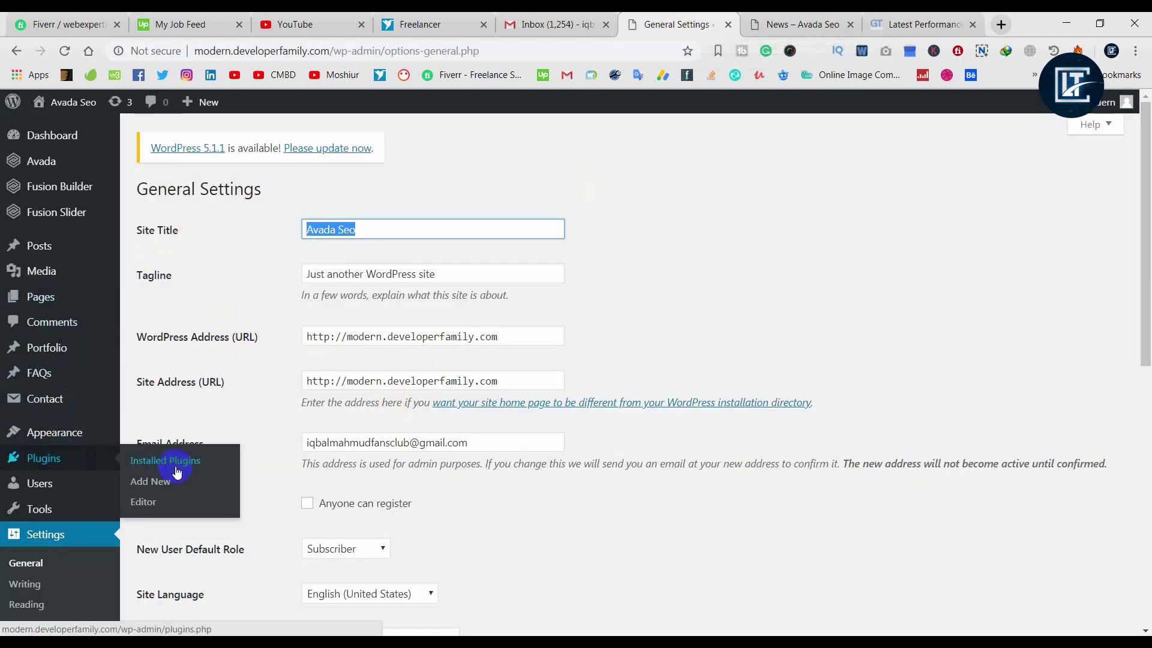
{"action": "left_click", "coordinate": [172, 489]}
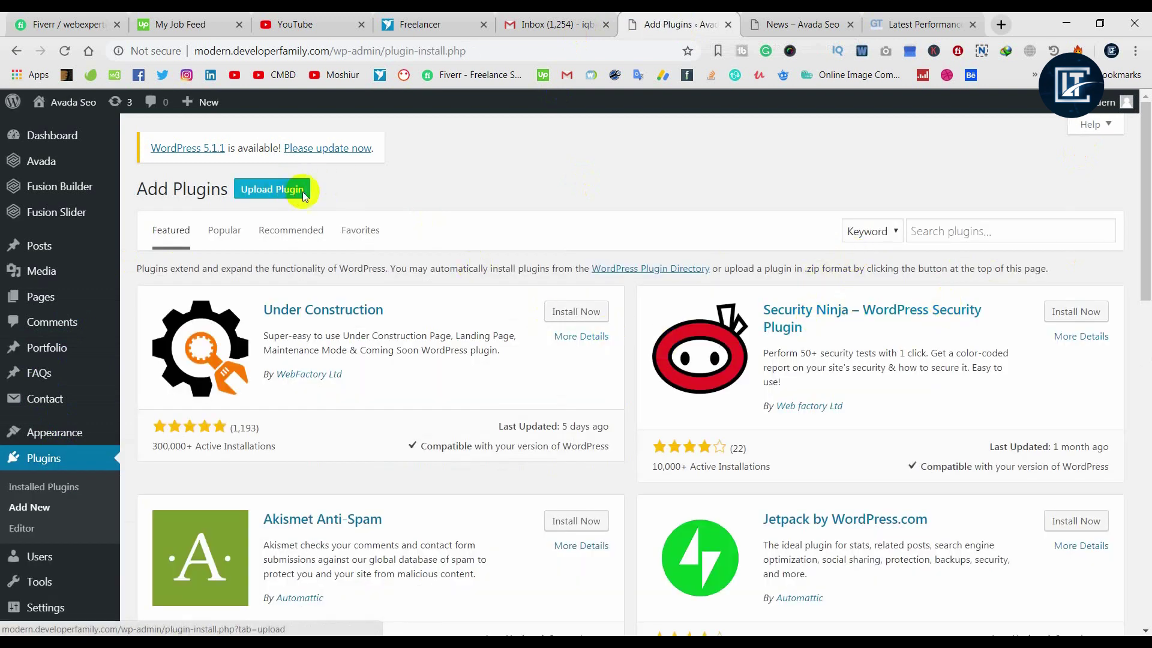
{"action": "left_click", "coordinate": [977, 231]}
{"action": "left_click", "coordinate": [778, 229]}
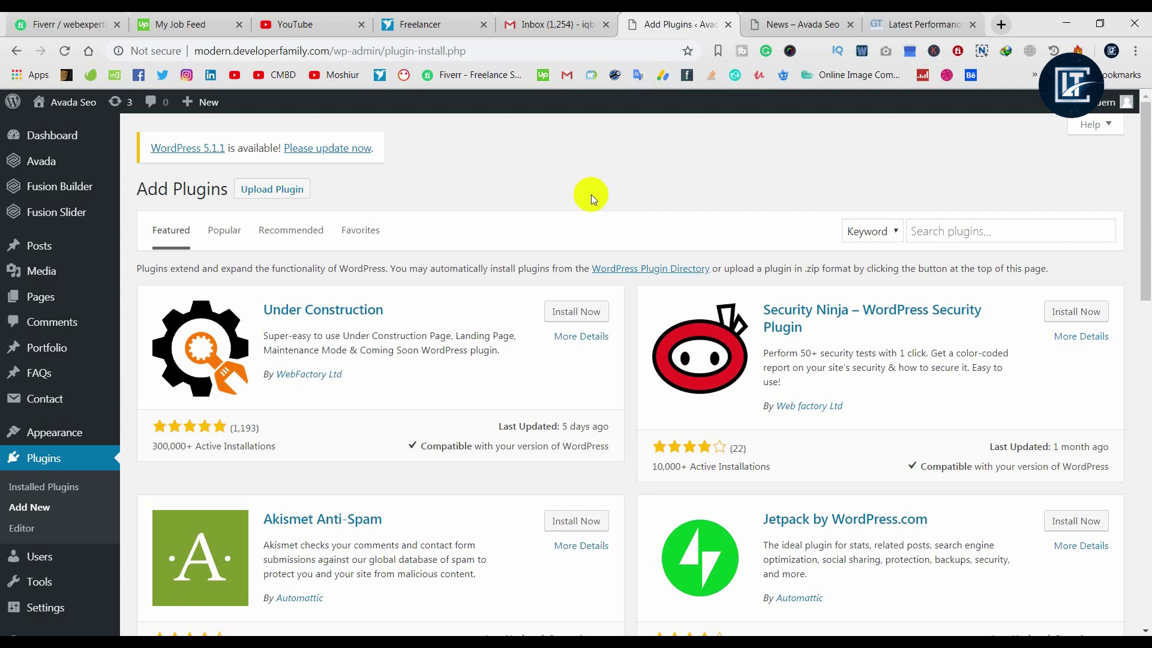
Step: Install the plugin from wp-rocket_3.1.4.zip in the WP ROCKET PRO folder under Themes & Plugins > Premium Plugin on drive D, and activate it
{"action": "left_click", "coordinate": [271, 189]}
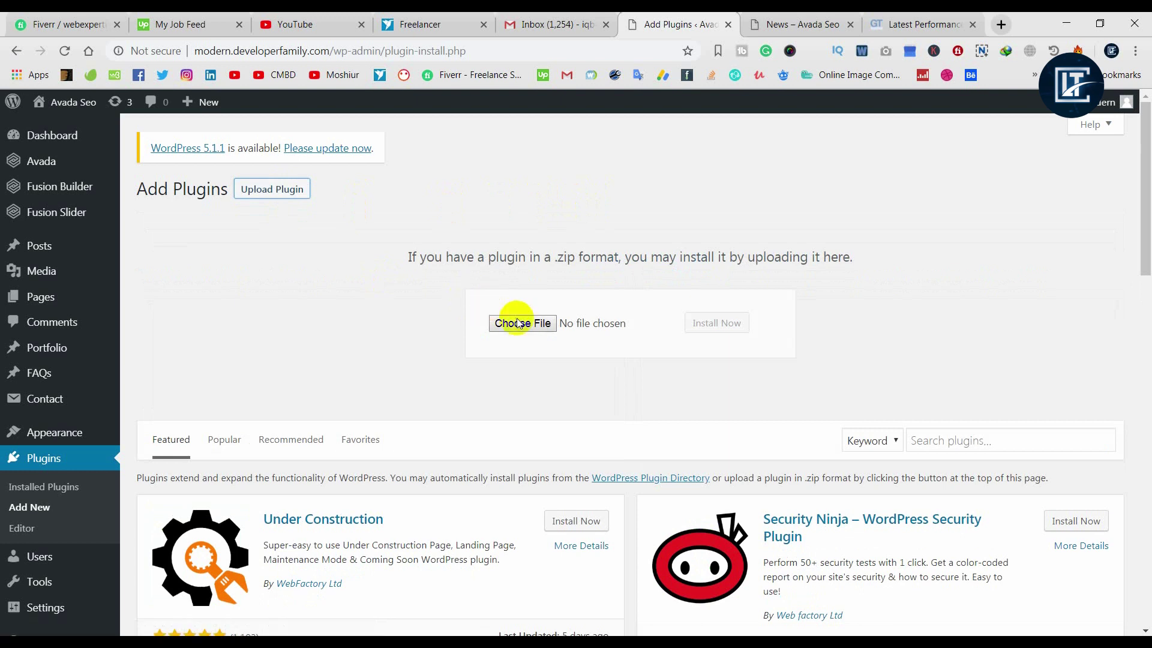
{"action": "left_click", "coordinate": [519, 324]}
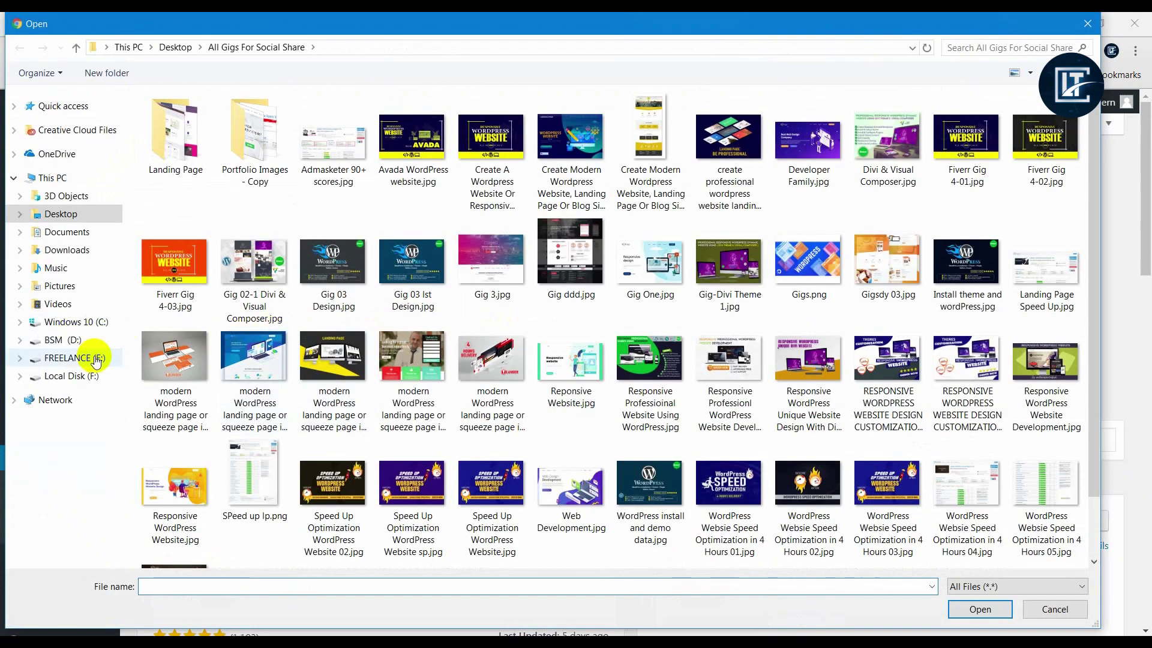
{"action": "left_click", "coordinate": [76, 337]}
{"action": "left_click", "coordinate": [432, 361]}
{"action": "double_click", "coordinate": [430, 359]}
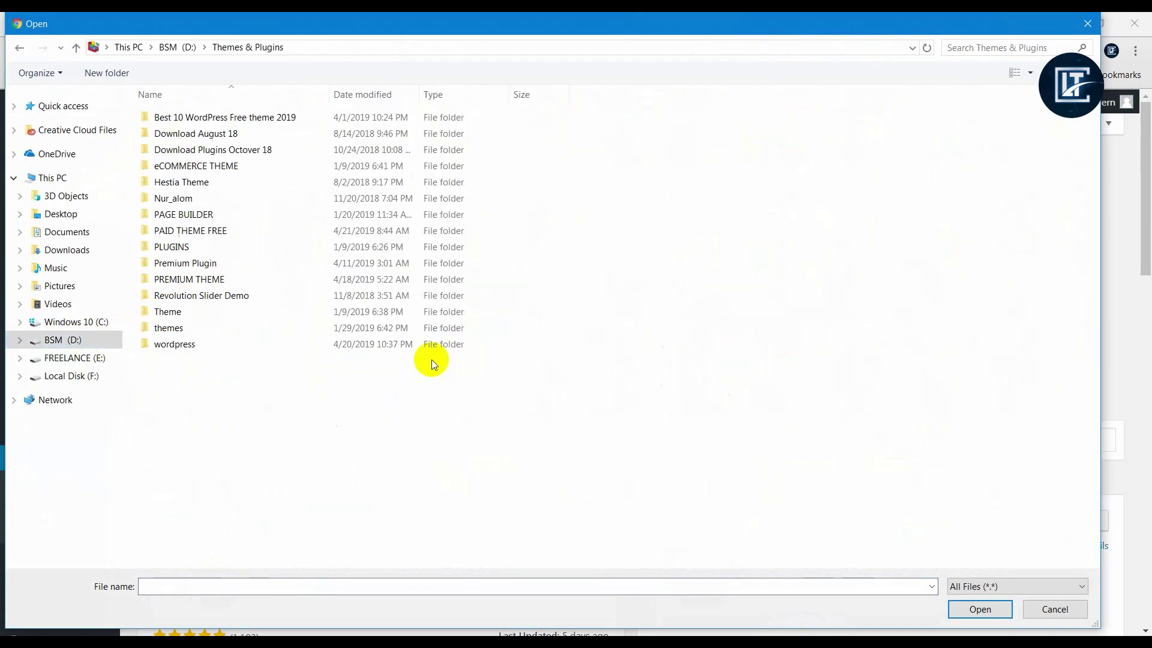
{"action": "double_click", "coordinate": [186, 262]}
{"action": "left_click", "coordinate": [193, 162]}
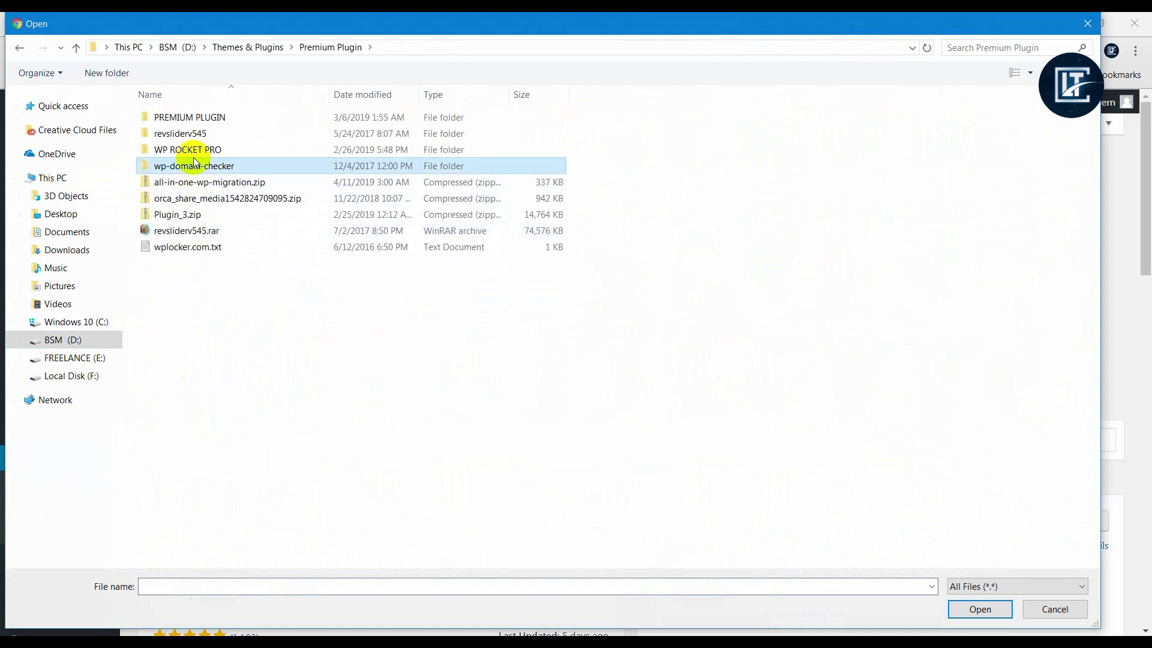
{"action": "double_click", "coordinate": [193, 149]}
{"action": "double_click", "coordinate": [192, 134]}
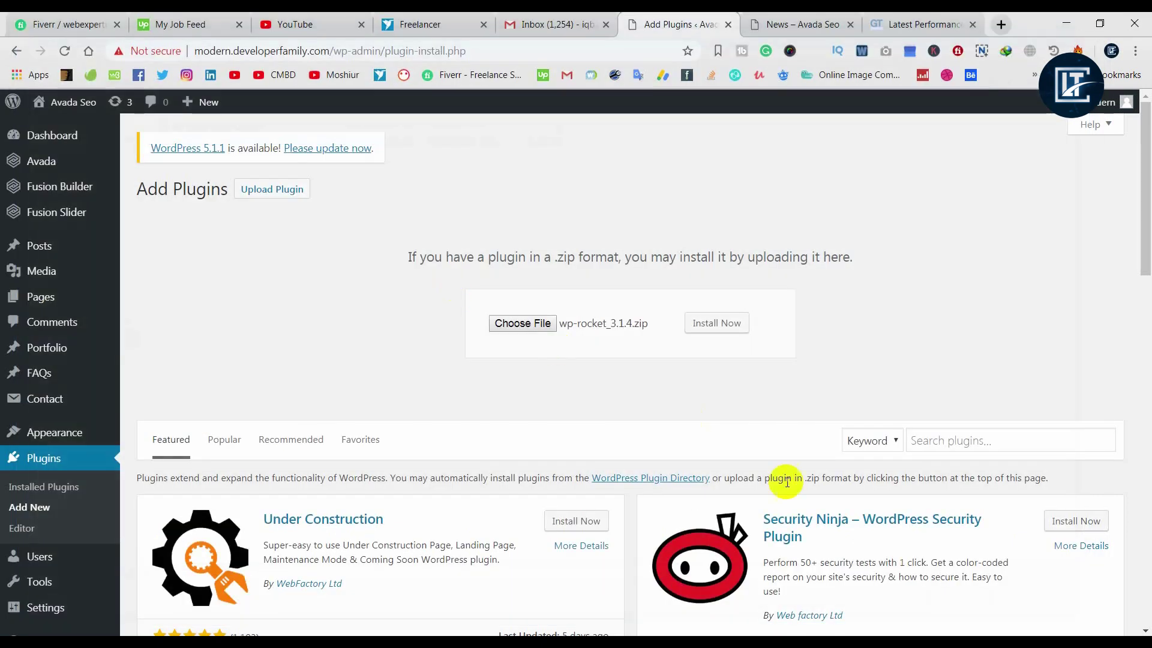
{"action": "left_click", "coordinate": [714, 324]}
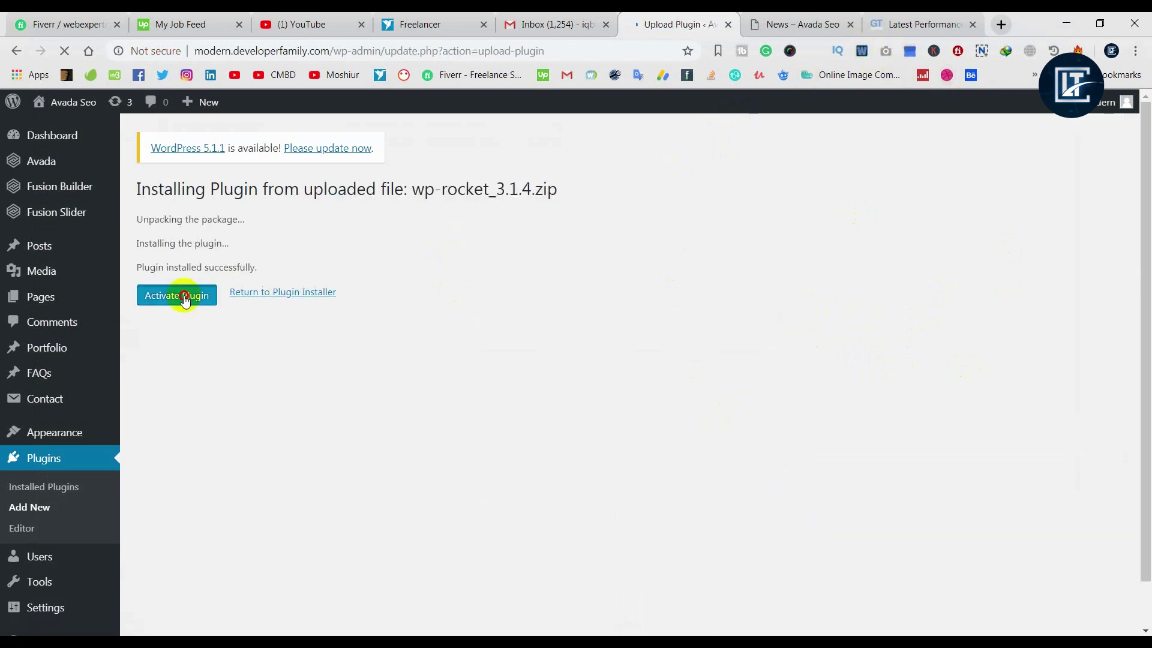
{"action": "left_click", "coordinate": [178, 295]}
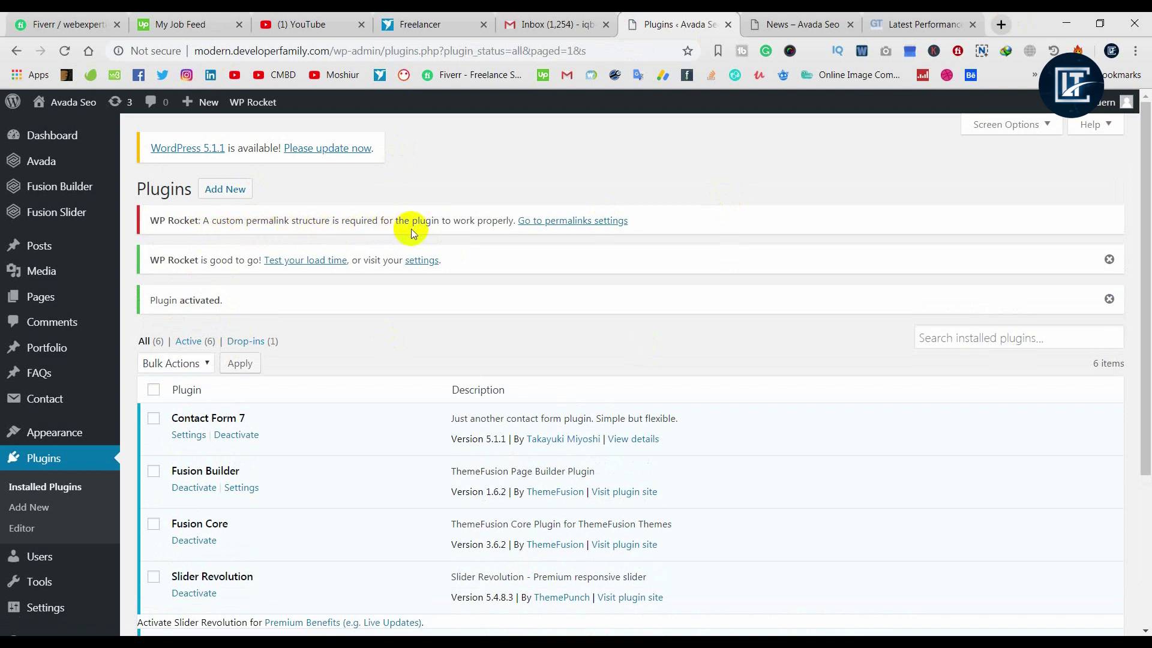
Step: Set the site's permalink structure to Post name and save the permalink settings
{"action": "scroll", "coordinate": [79, 522], "scroll_direction": "down", "scroll_amount": 3}
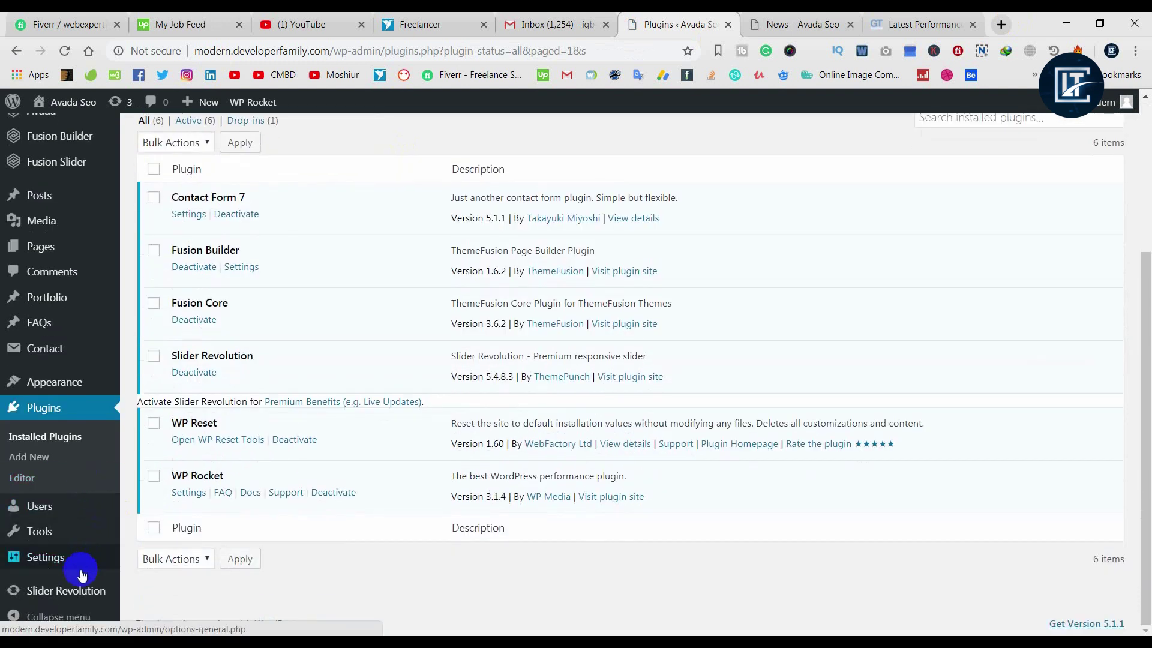
{"action": "mouse_move", "coordinate": [82, 574]}
{"action": "left_click", "coordinate": [182, 521]}
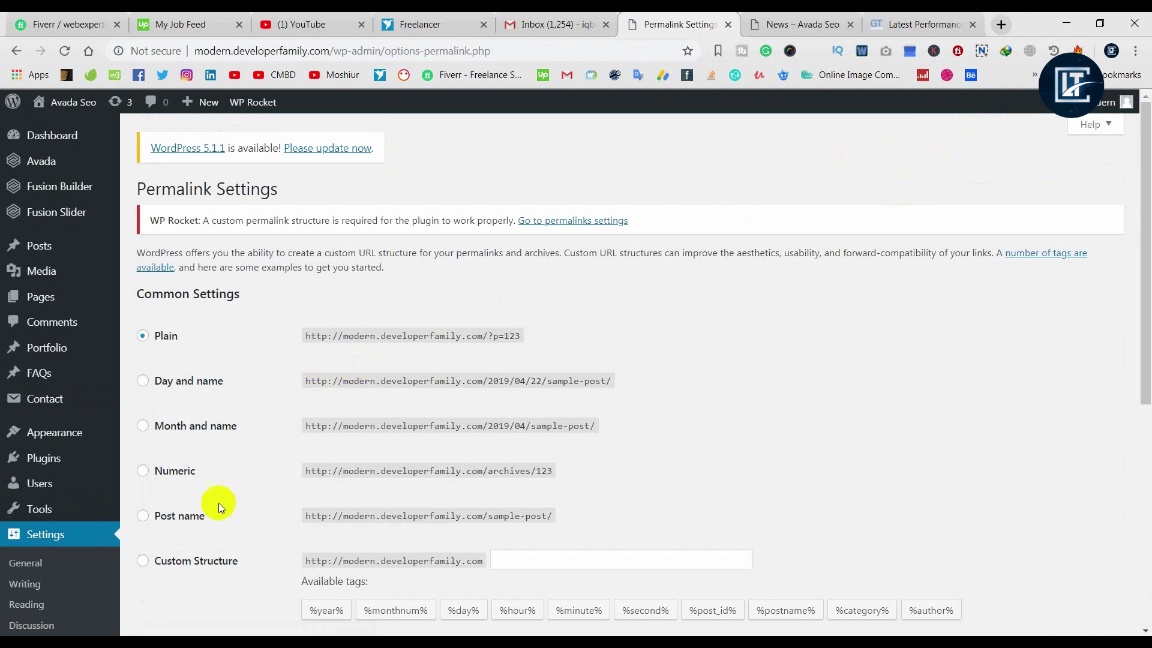
{"action": "left_click", "coordinate": [189, 520]}
{"action": "scroll", "coordinate": [564, 434], "scroll_direction": "down", "scroll_amount": 6}
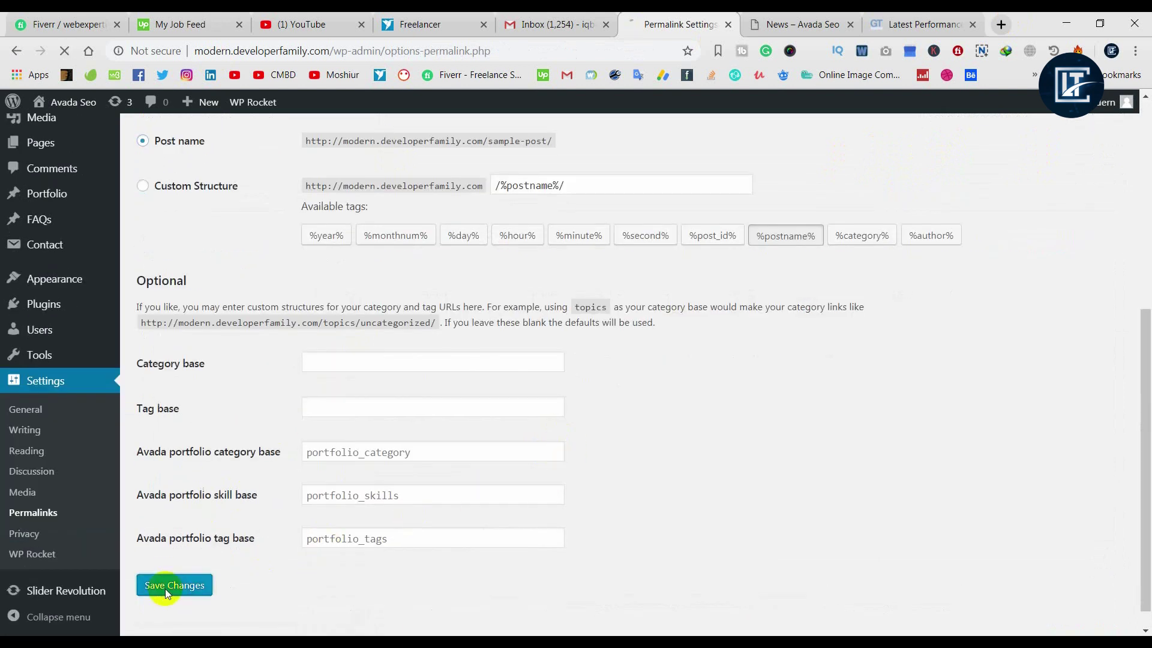
{"action": "left_click", "coordinate": [168, 591]}
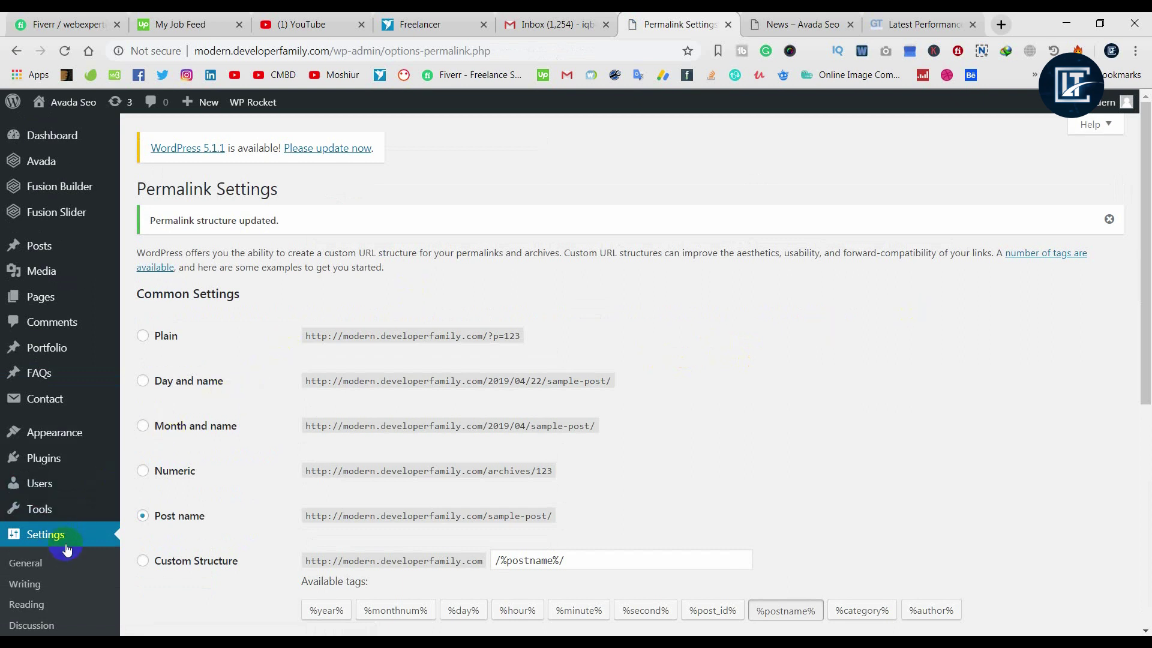
Step: Open the WP Rocket settings page
{"action": "scroll", "coordinate": [84, 498], "scroll_direction": "down", "scroll_amount": 4}
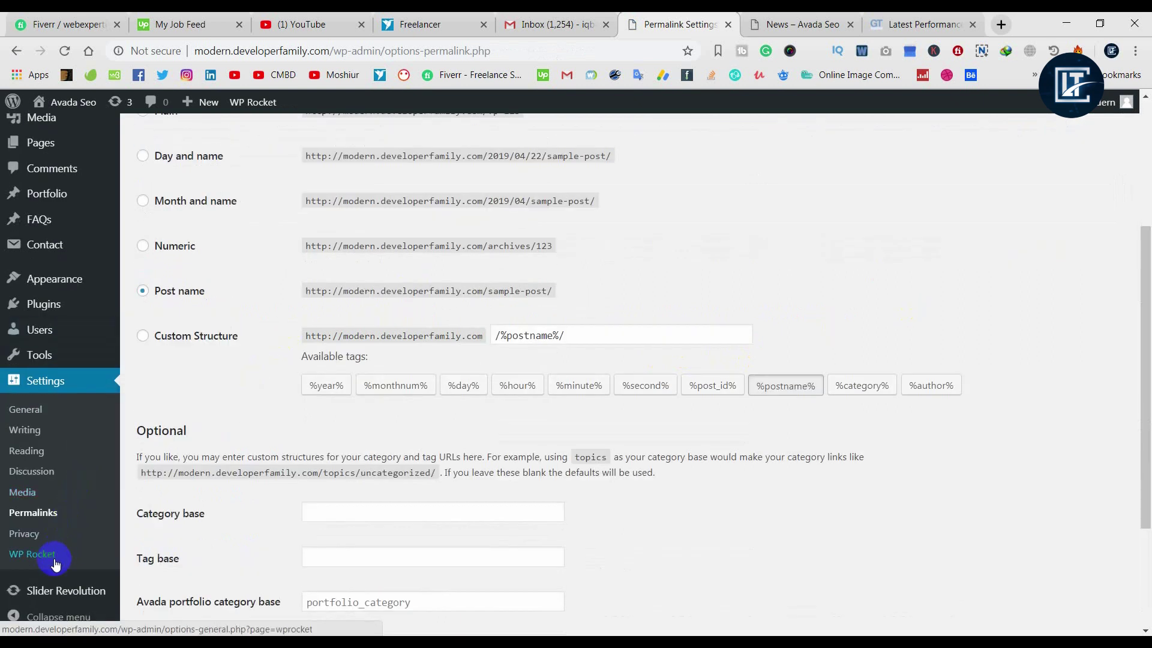
{"action": "left_click", "coordinate": [32, 553]}
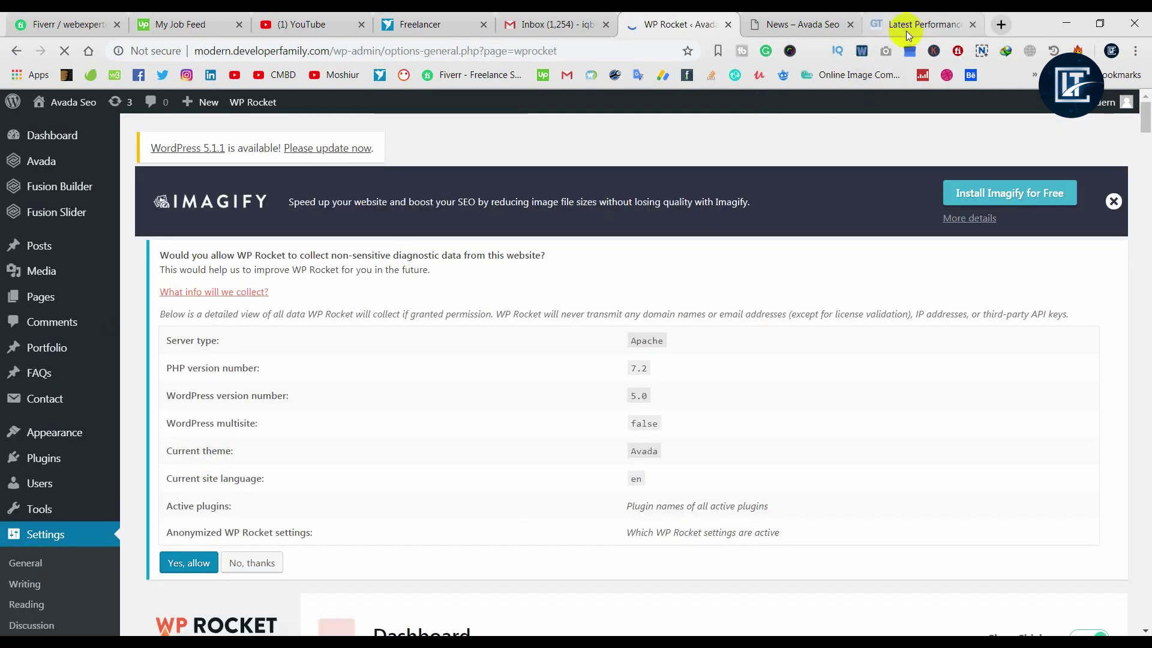
Step: Recheck the PageSpeed score and recommendation grades in the GTmetrix report
{"action": "left_click", "coordinate": [906, 27]}
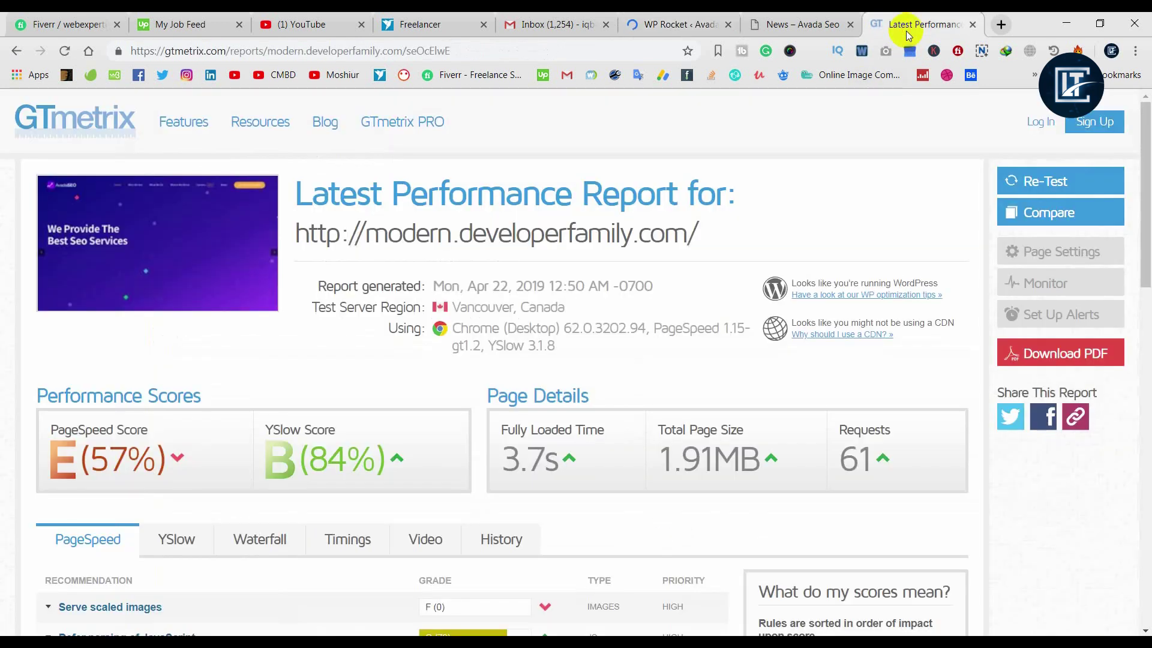
{"action": "left_click_drag", "start_coordinate": [57, 430], "coordinate": [148, 432]}
{"action": "left_click", "coordinate": [189, 427]}
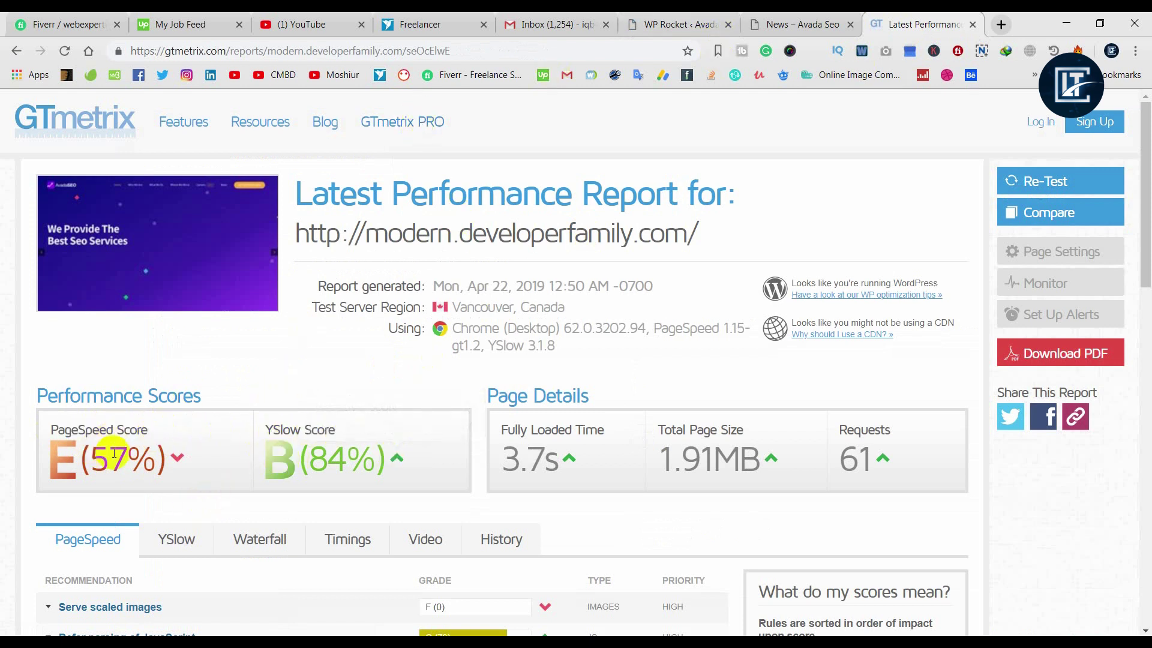
{"action": "scroll", "coordinate": [114, 454], "scroll_direction": "down", "scroll_amount": 3}
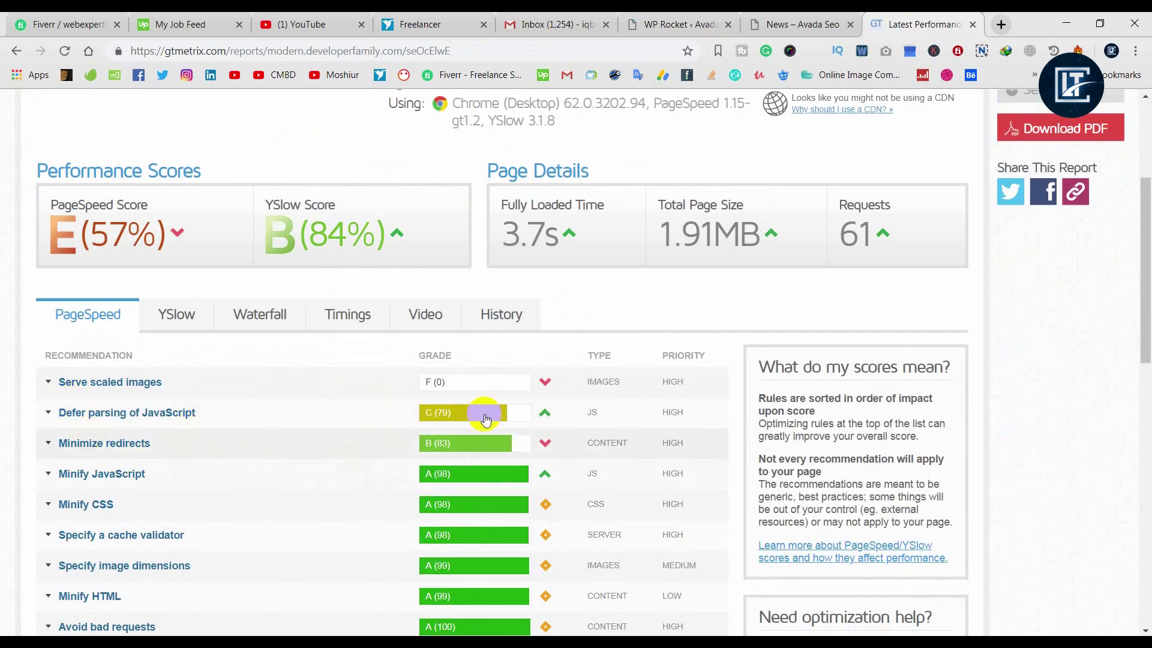
{"action": "scroll", "coordinate": [486, 418], "scroll_direction": "up", "scroll_amount": 3}
Step: Return to the WP Rocket settings, look over the available sections and open the Cache options
{"action": "left_click", "coordinate": [664, 27]}
{"action": "scroll", "coordinate": [241, 354], "scroll_direction": "up", "scroll_amount": 5}
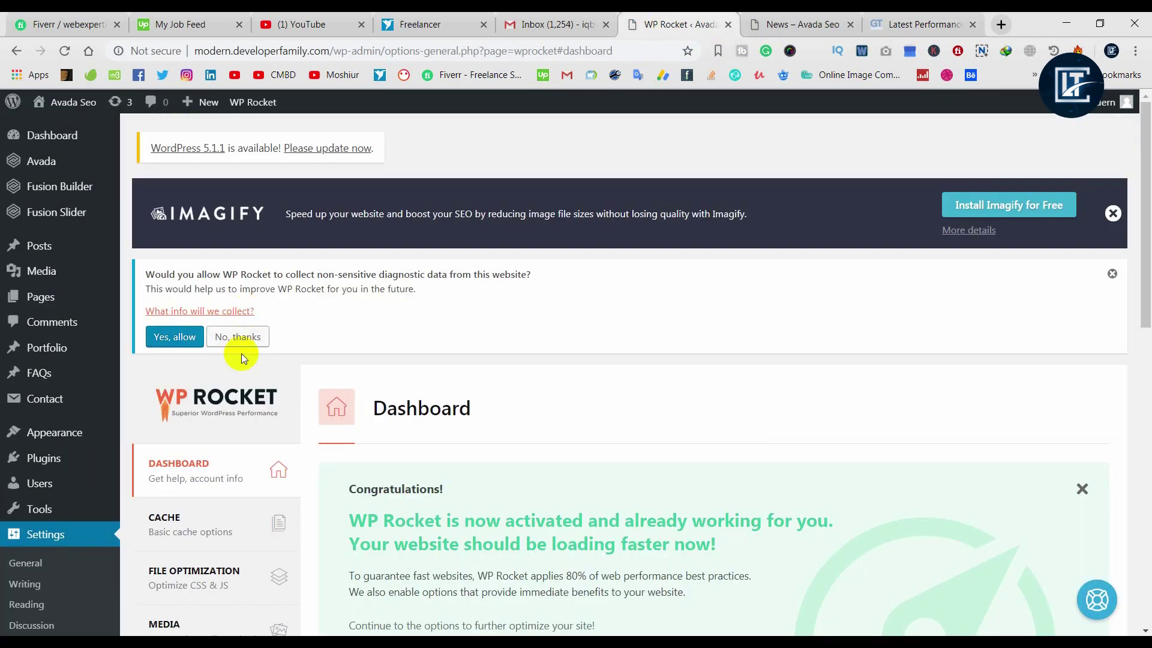
{"action": "scroll", "coordinate": [426, 379], "scroll_direction": "down", "scroll_amount": 2}
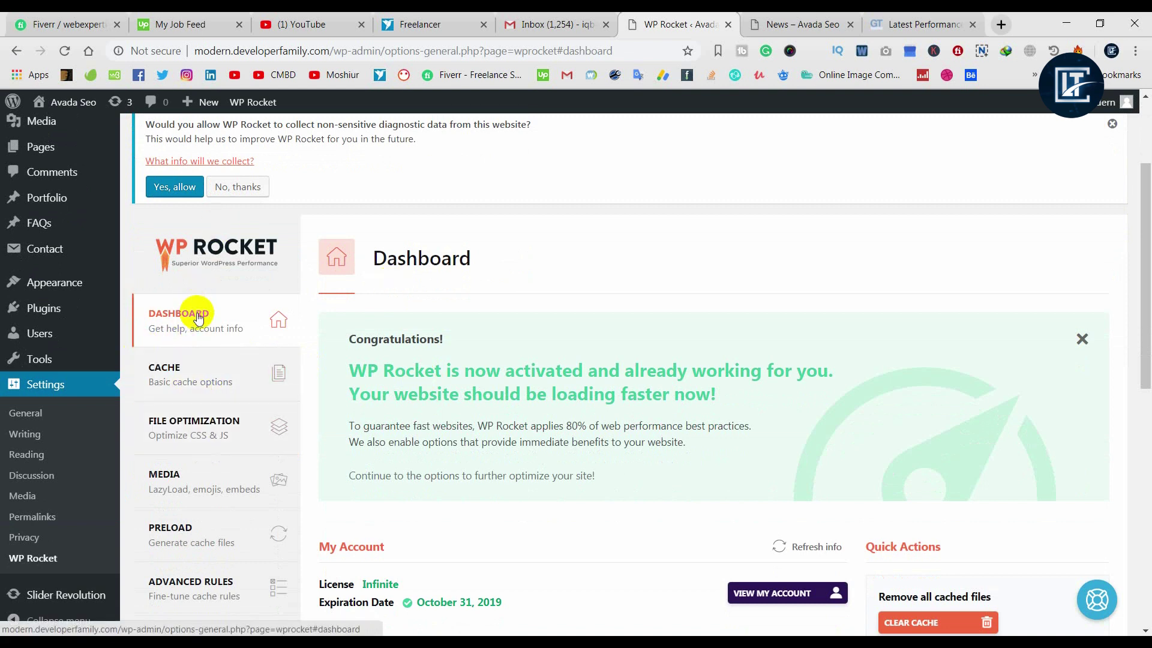
{"action": "scroll", "coordinate": [198, 318], "scroll_direction": "down", "scroll_amount": 2}
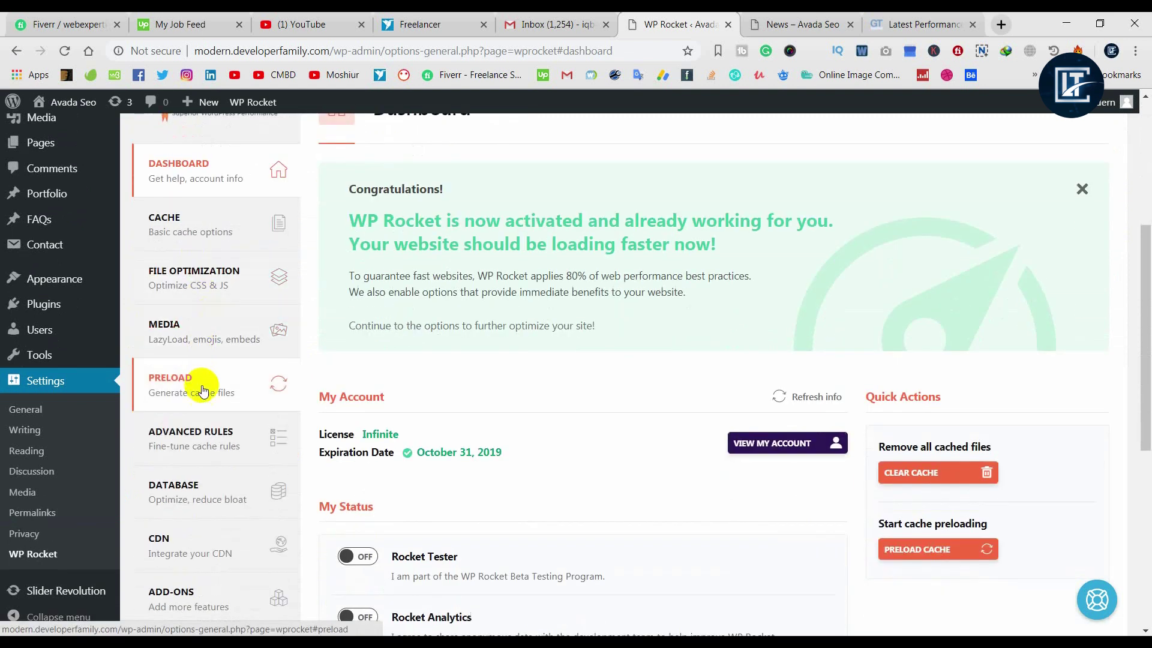
{"action": "scroll", "coordinate": [204, 420], "scroll_direction": "down", "scroll_amount": 2}
{"action": "scroll", "coordinate": [252, 396], "scroll_direction": "up", "scroll_amount": 3}
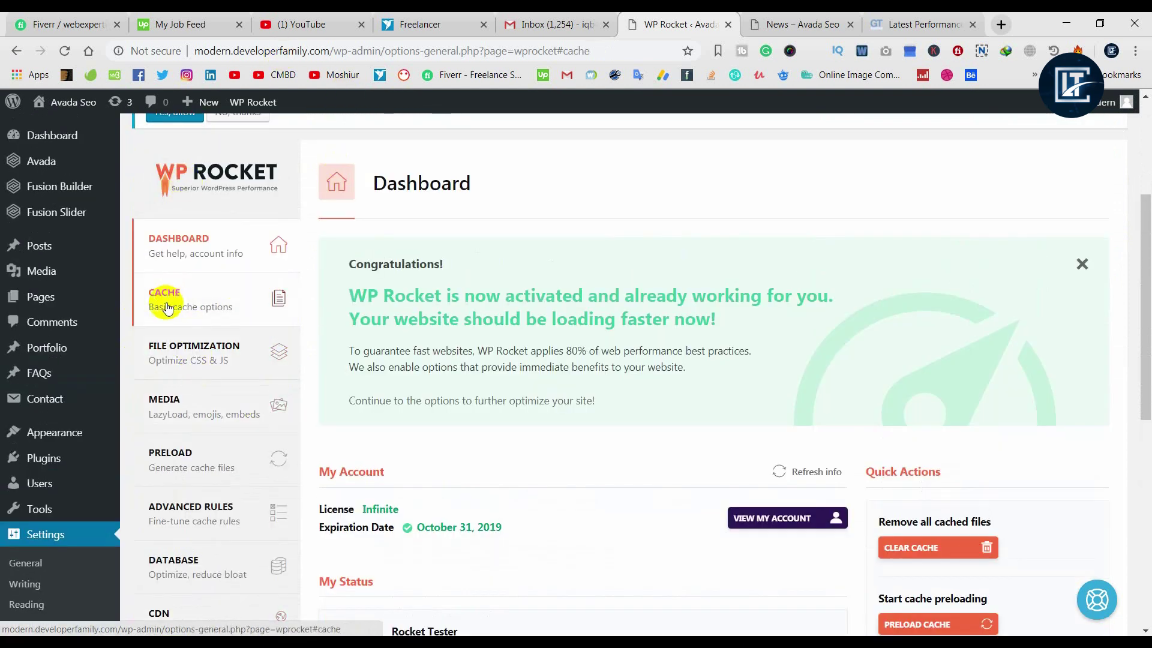
{"action": "left_click", "coordinate": [168, 307]}
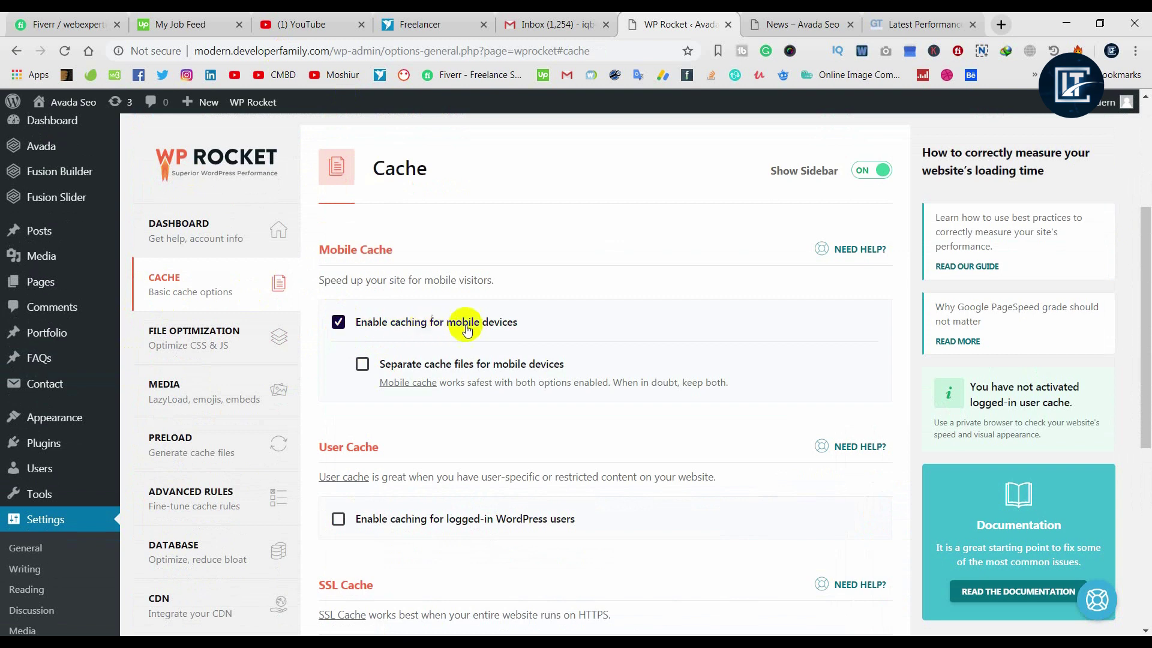
Step: Enable separate cache files for mobile devices in the Cache settings and save the changes
{"action": "scroll", "coordinate": [571, 307], "scroll_direction": "down", "scroll_amount": 1}
{"action": "left_click", "coordinate": [361, 290]}
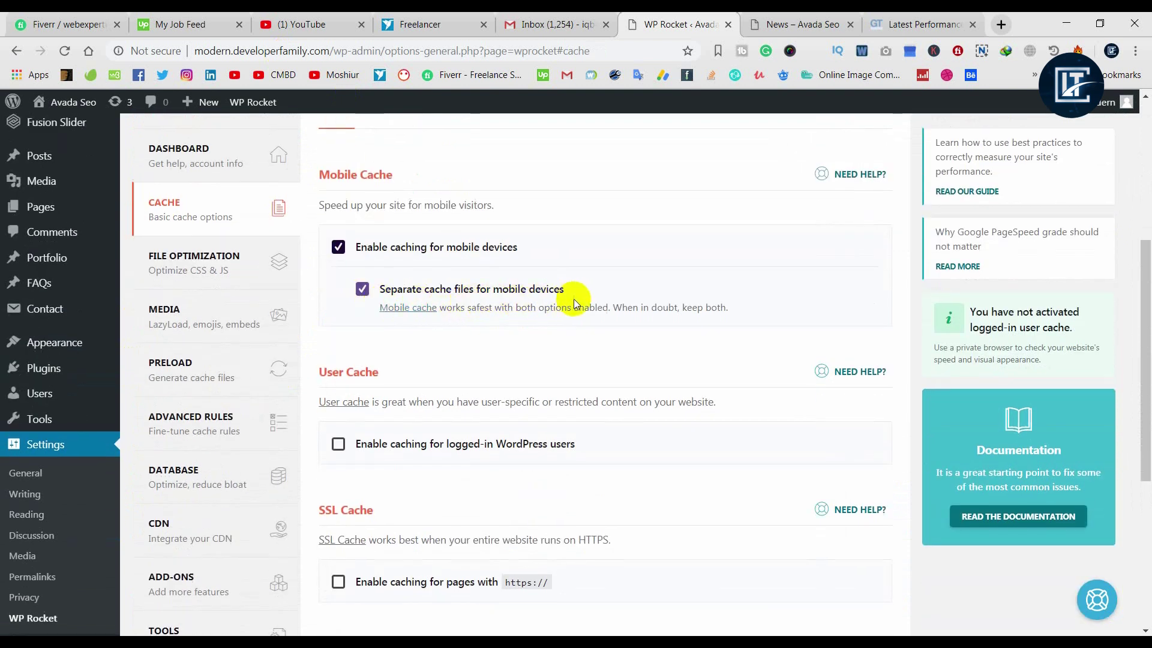
{"action": "scroll", "coordinate": [576, 297], "scroll_direction": "down", "scroll_amount": 2}
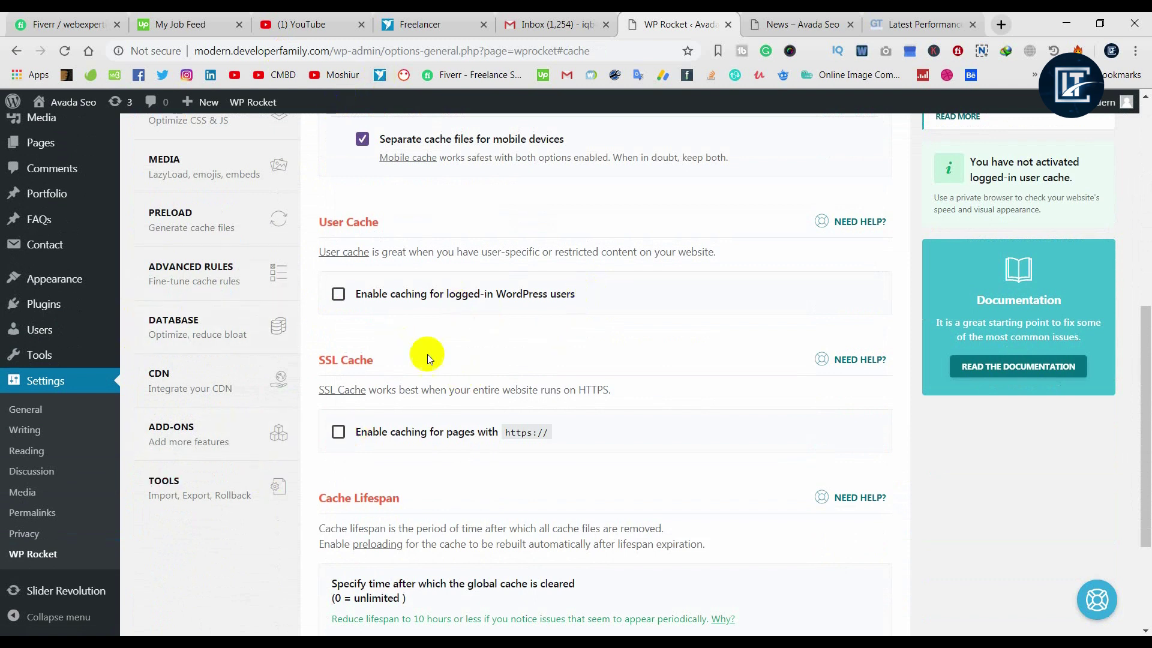
{"action": "scroll", "coordinate": [424, 419], "scroll_direction": "down", "scroll_amount": 3}
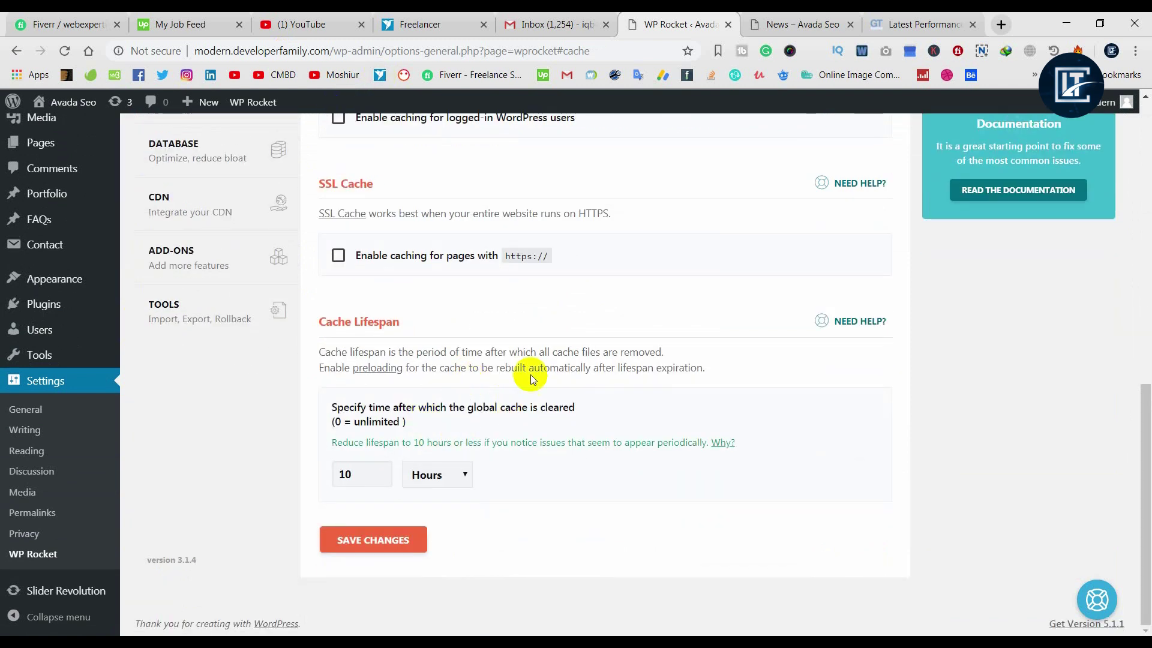
{"action": "left_click", "coordinate": [384, 542]}
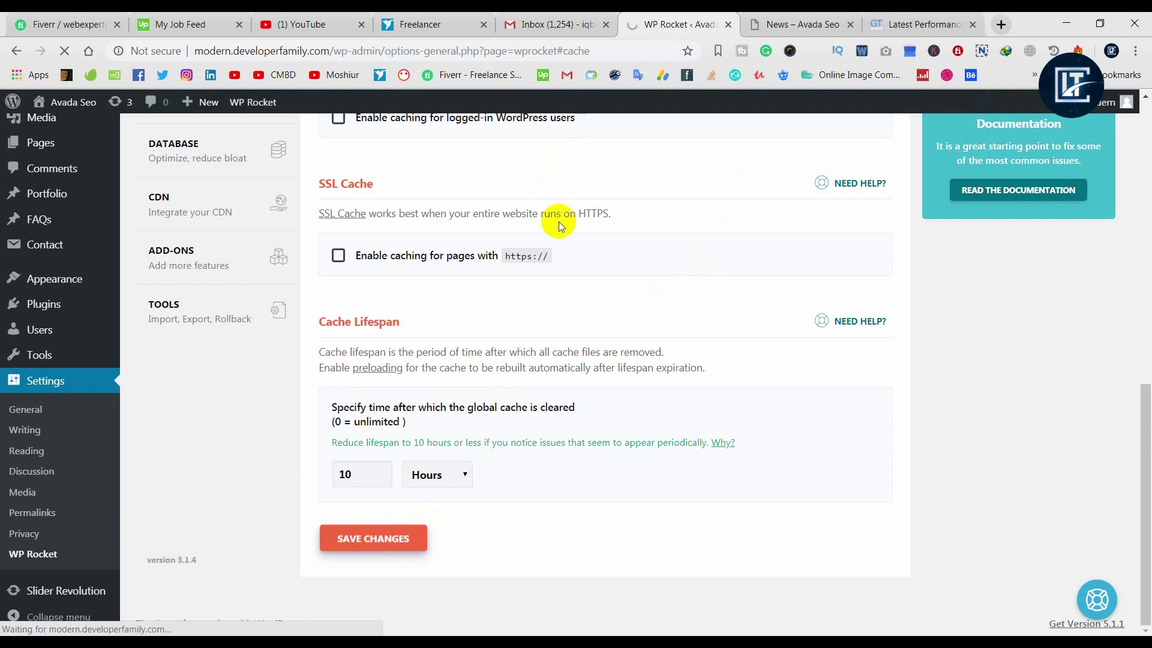
Step: In the File Optimization settings, enable Minify HTML and Remove query strings from static resources
{"action": "scroll", "coordinate": [427, 261], "scroll_direction": "down", "scroll_amount": 5}
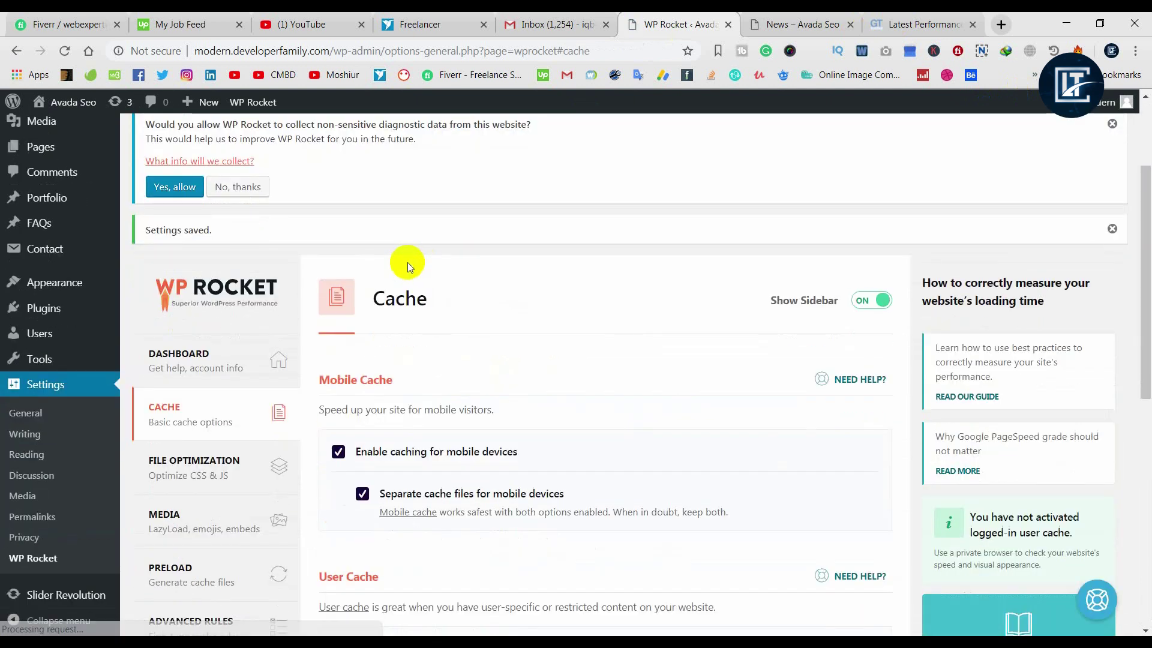
{"action": "left_click", "coordinate": [178, 326]}
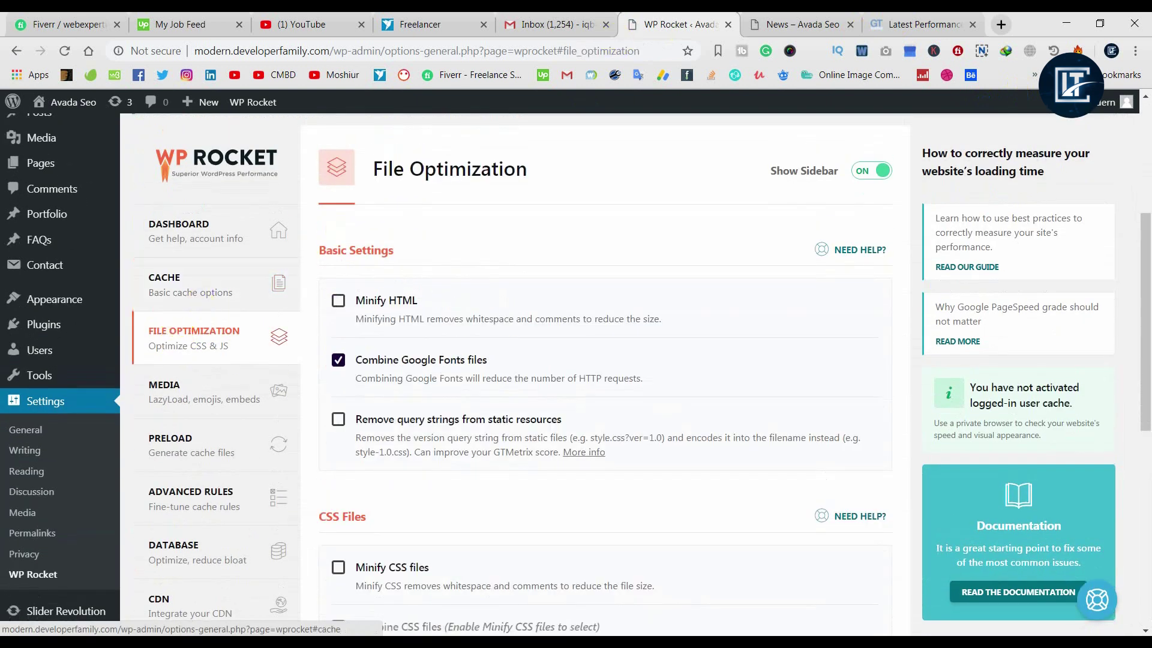
{"action": "left_click", "coordinate": [389, 305]}
{"action": "scroll", "coordinate": [389, 306], "scroll_direction": "down", "scroll_amount": 4}
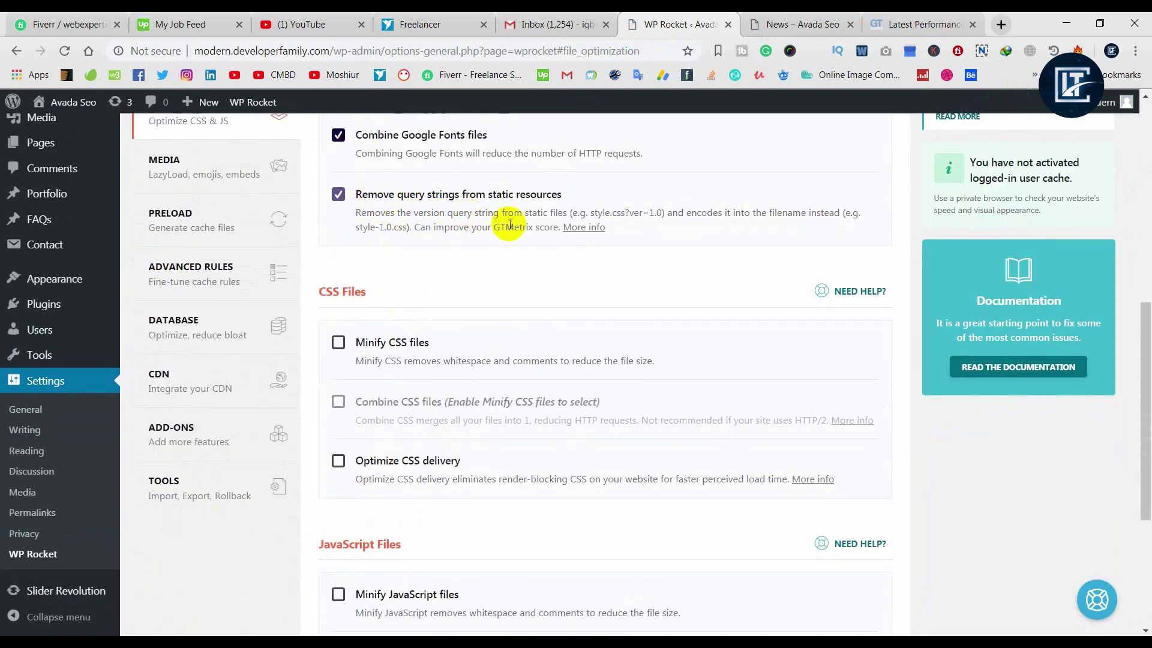
Step: Enable Minify CSS files, Combine CSS files and Optimize CSS delivery for the CSS files, activating each option
{"action": "scroll", "coordinate": [450, 323], "scroll_direction": "down", "scroll_amount": 1}
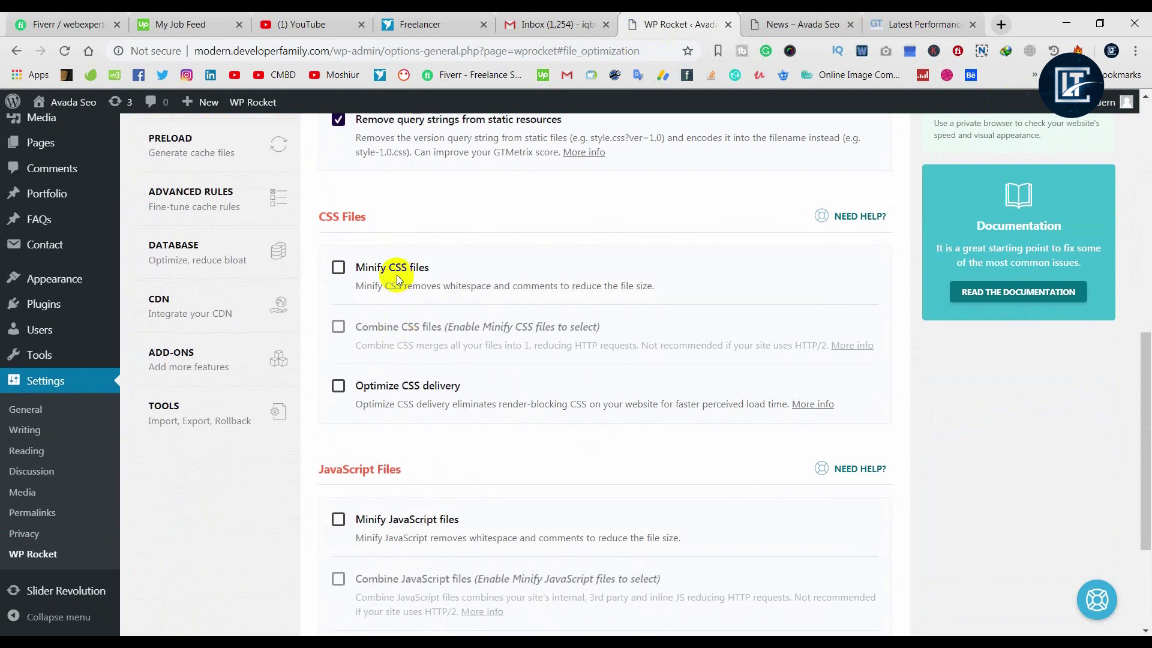
{"action": "left_click", "coordinate": [398, 279]}
{"action": "left_click", "coordinate": [449, 395]}
{"action": "scroll", "coordinate": [407, 316], "scroll_direction": "down", "scroll_amount": 1}
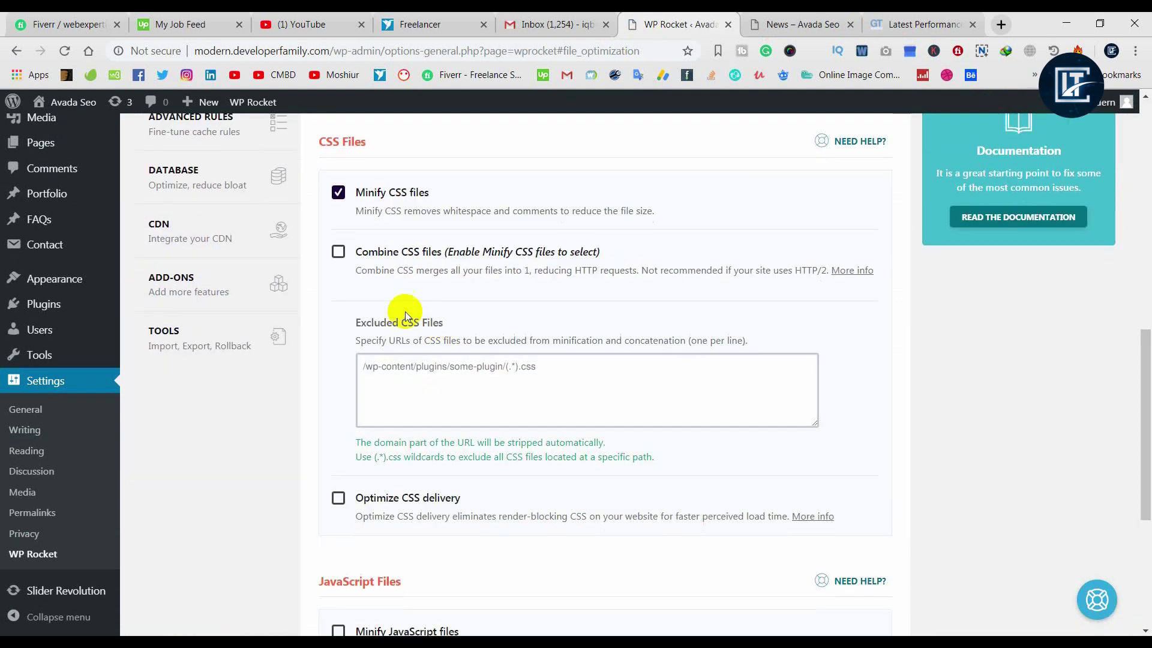
{"action": "left_click", "coordinate": [338, 251]}
{"action": "left_click", "coordinate": [453, 383]}
{"action": "scroll", "coordinate": [459, 364], "scroll_direction": "down", "scroll_amount": 1}
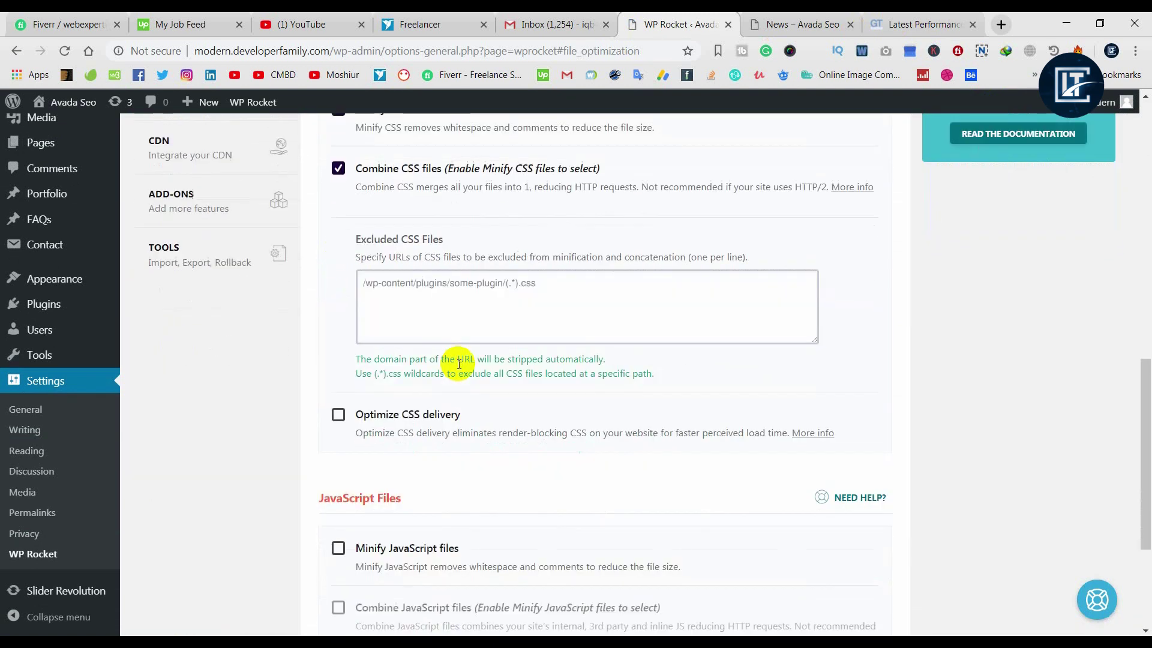
{"action": "scroll", "coordinate": [459, 364], "scroll_direction": "down", "scroll_amount": 1}
{"action": "left_click", "coordinate": [336, 352]}
Step: Activate minifying, combining and deferred loading of JavaScript files, and save the File Optimization settings
{"action": "scroll", "coordinate": [426, 483], "scroll_direction": "down", "scroll_amount": 1}
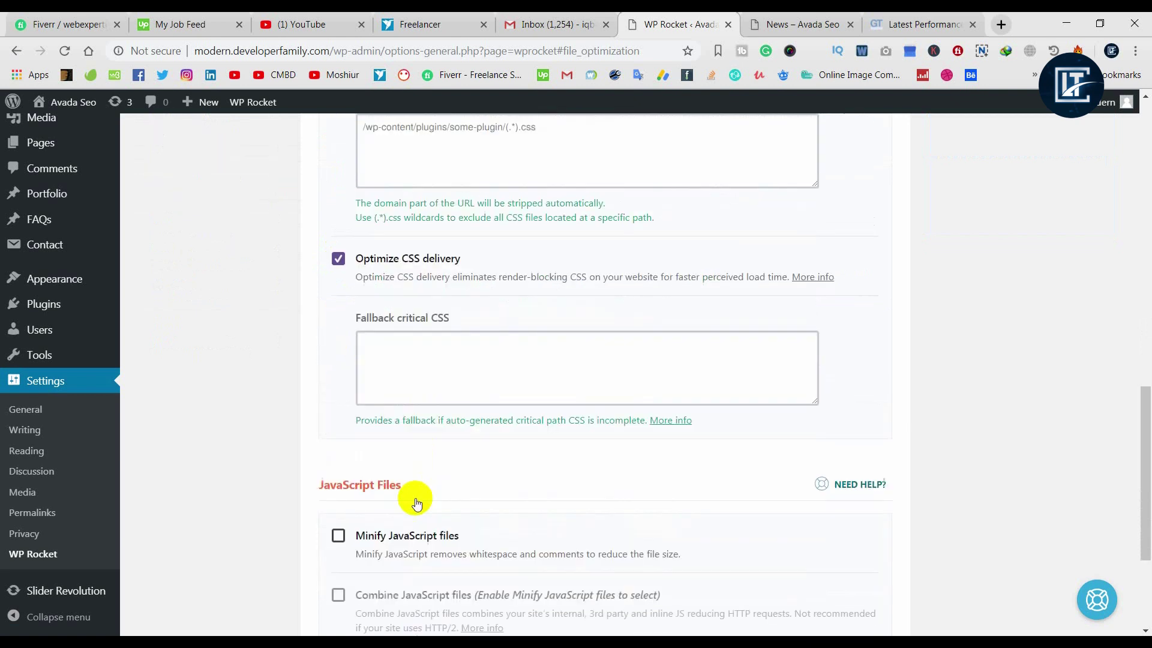
{"action": "left_click", "coordinate": [337, 474]}
{"action": "scroll", "coordinate": [355, 470], "scroll_direction": "down", "scroll_amount": 3}
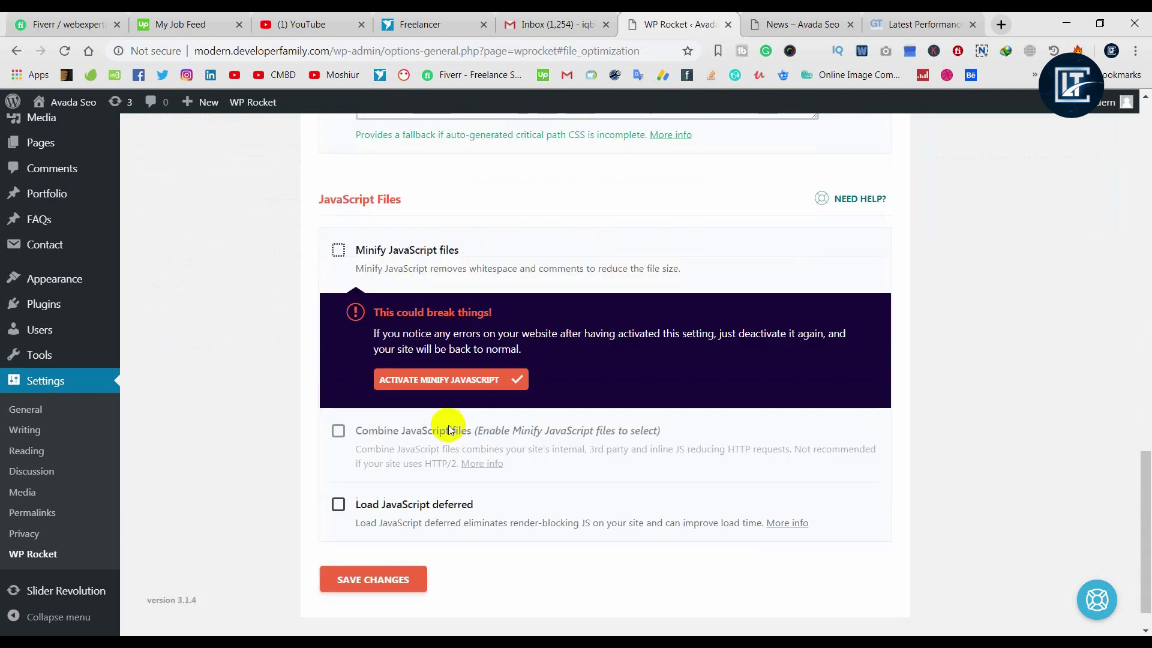
{"action": "left_click", "coordinate": [446, 383]}
{"action": "left_click", "coordinate": [337, 227]}
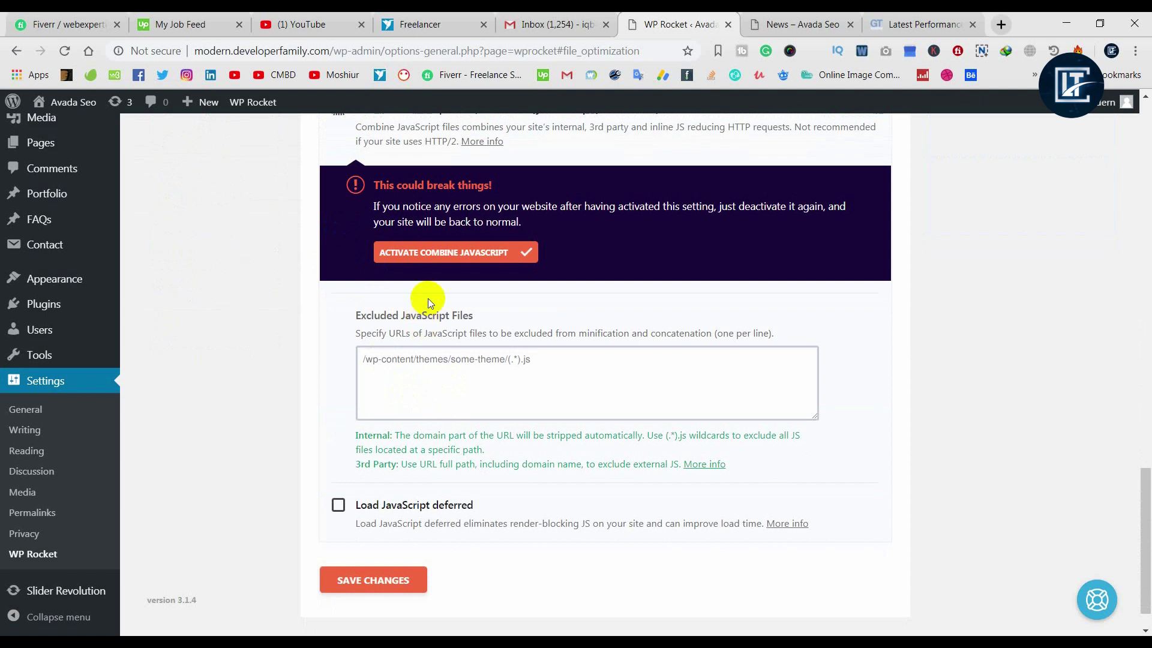
{"action": "left_click", "coordinate": [436, 247]}
{"action": "scroll", "coordinate": [456, 264], "scroll_direction": "up", "scroll_amount": 4}
{"action": "scroll", "coordinate": [457, 267], "scroll_direction": "down", "scroll_amount": 4}
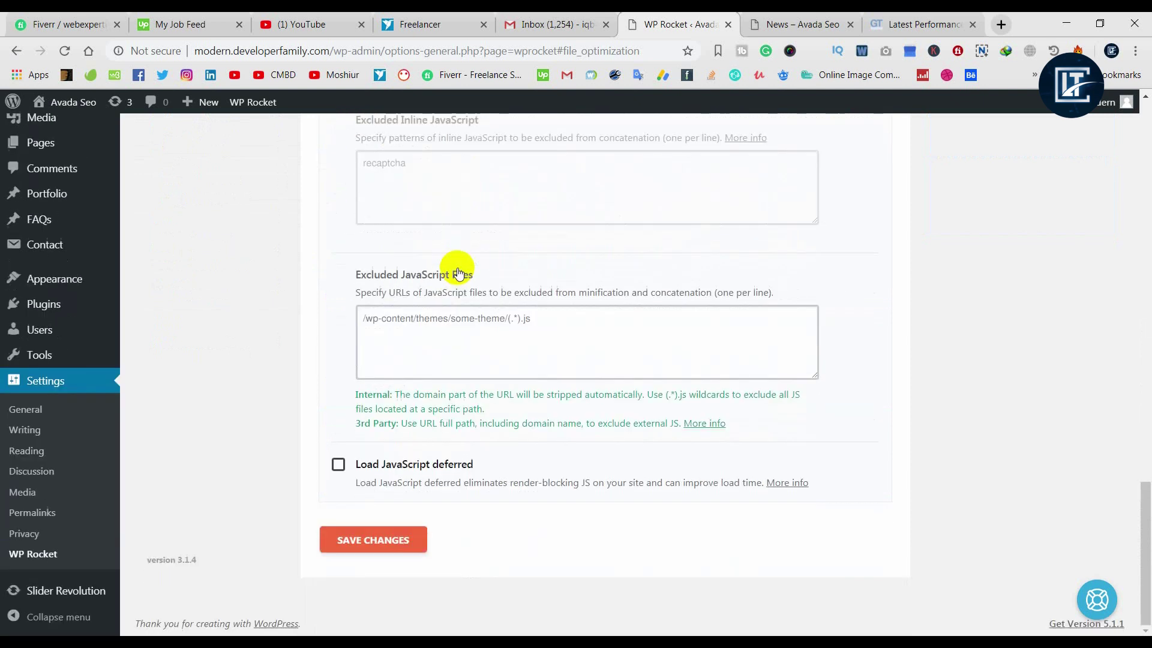
{"action": "left_click", "coordinate": [339, 465]}
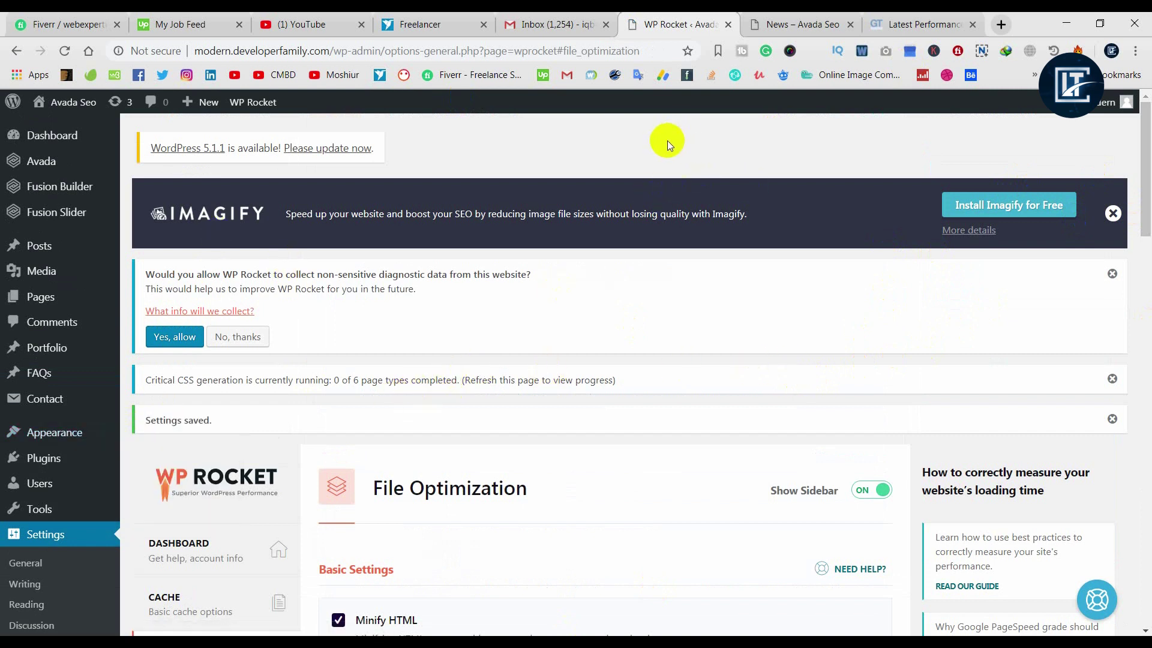
Step: In the Media settings, enable LazyLoad for images and for iframes and videos, and save the changes
{"action": "scroll", "coordinate": [383, 366], "scroll_direction": "down", "scroll_amount": 5}
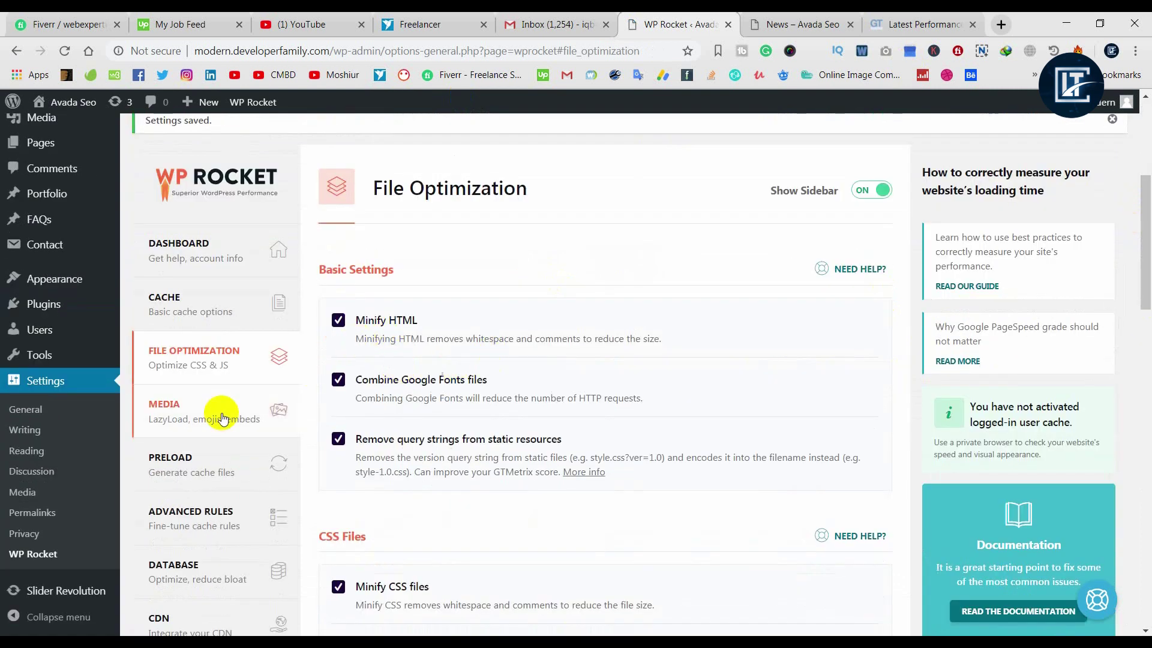
{"action": "left_click", "coordinate": [174, 404]}
{"action": "left_click", "coordinate": [373, 339]}
{"action": "left_click", "coordinate": [373, 379]}
{"action": "scroll", "coordinate": [483, 291], "scroll_direction": "down", "scroll_amount": 3}
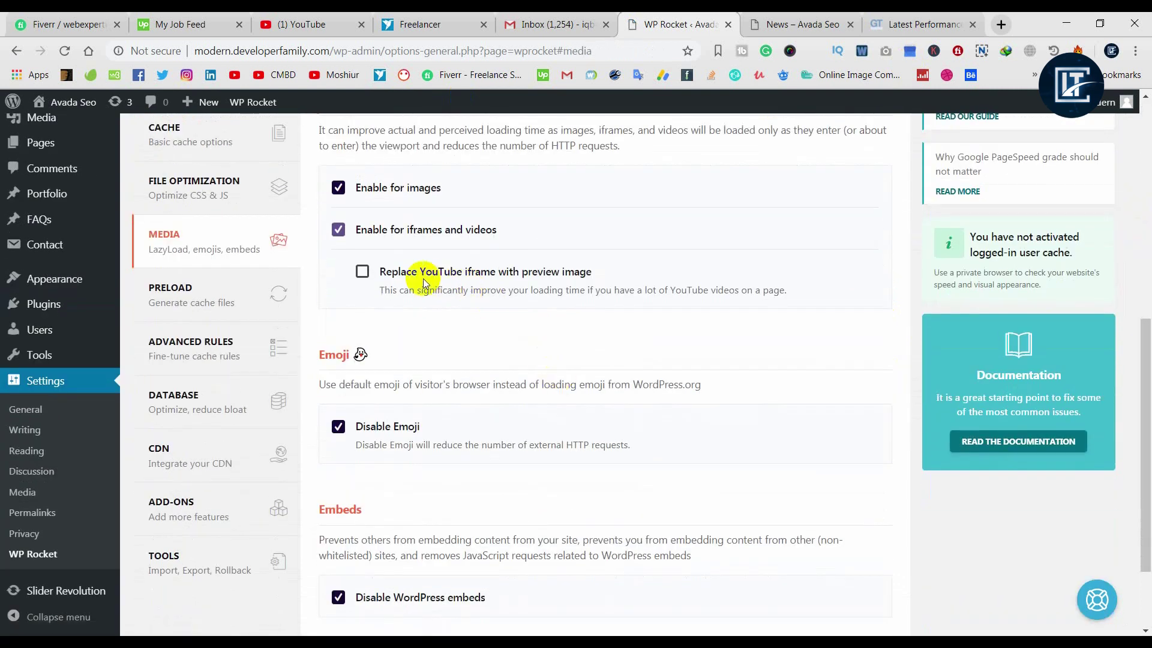
{"action": "left_click", "coordinate": [366, 273]}
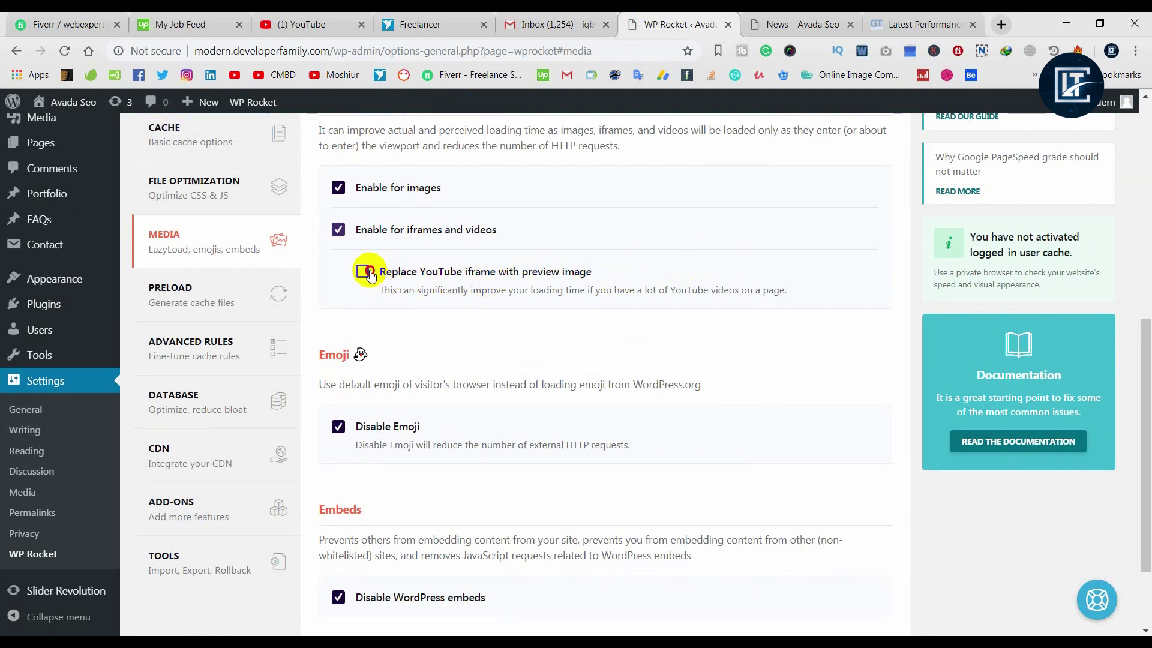
{"action": "scroll", "coordinate": [620, 271], "scroll_direction": "down", "scroll_amount": 2}
{"action": "scroll", "coordinate": [620, 271], "scroll_direction": "up", "scroll_amount": 1}
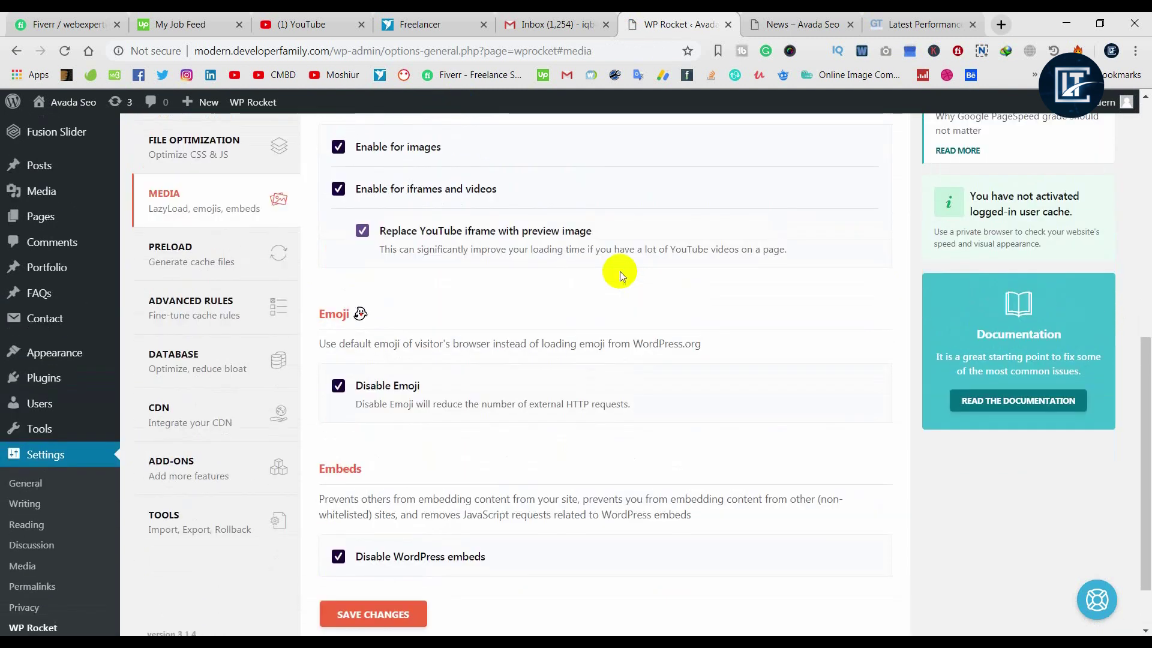
{"action": "scroll", "coordinate": [552, 288], "scroll_direction": "down", "scroll_amount": 2}
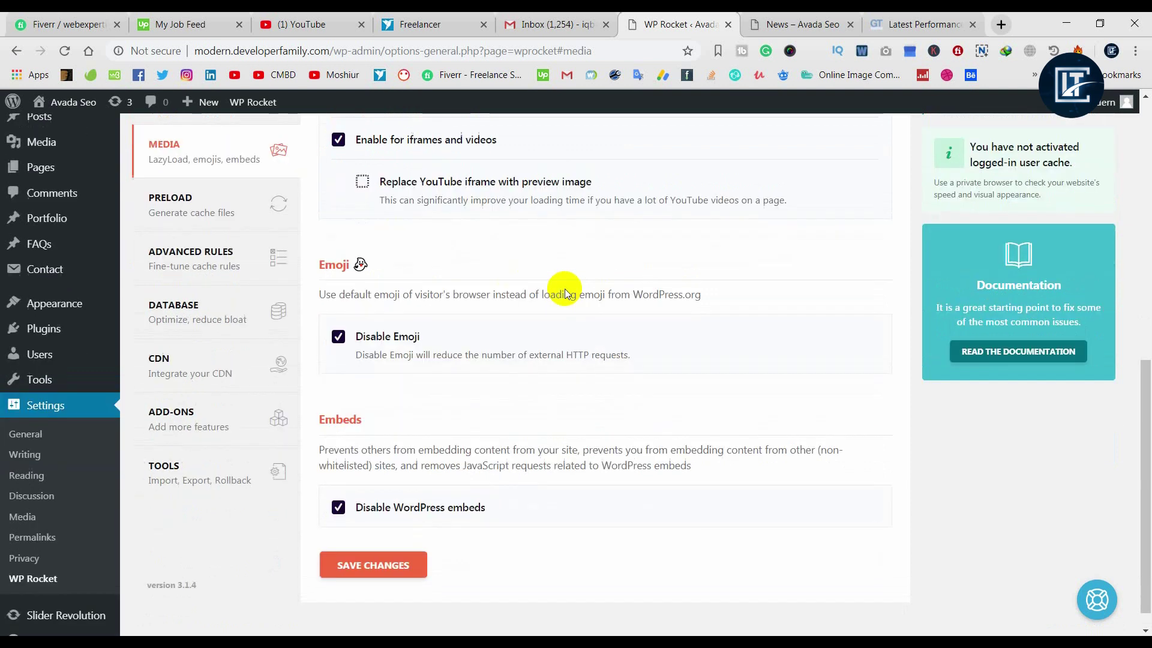
{"action": "left_click", "coordinate": [375, 546]}
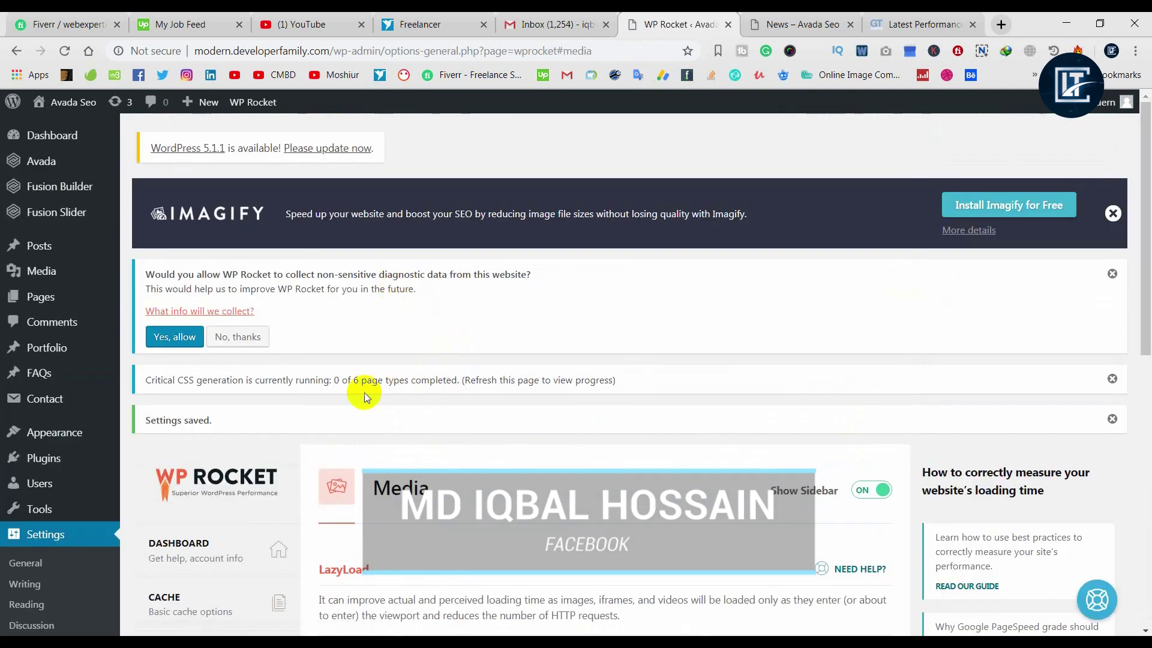
Step: In the Database settings, select Revisions, Auto Drafts and Trashed Posts for the post cleanup
{"action": "scroll", "coordinate": [360, 403], "scroll_direction": "down", "scroll_amount": 1}
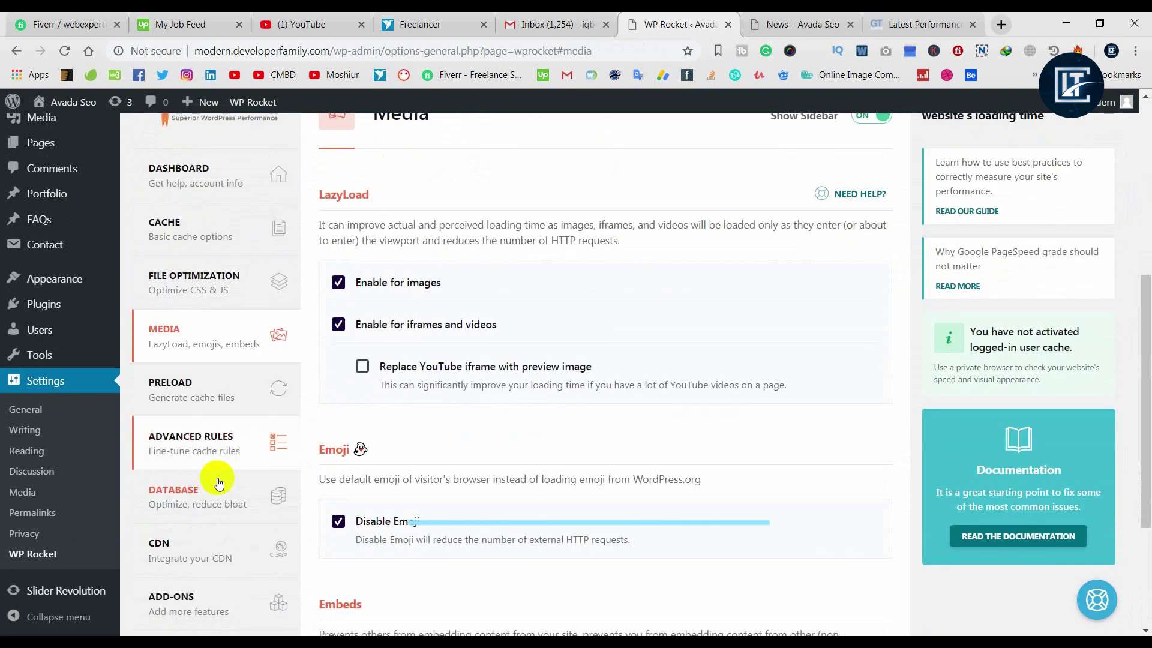
{"action": "left_click", "coordinate": [217, 480]}
{"action": "scroll", "coordinate": [398, 412], "scroll_direction": "down", "scroll_amount": 5}
{"action": "scroll", "coordinate": [386, 278], "scroll_direction": "up", "scroll_amount": 3}
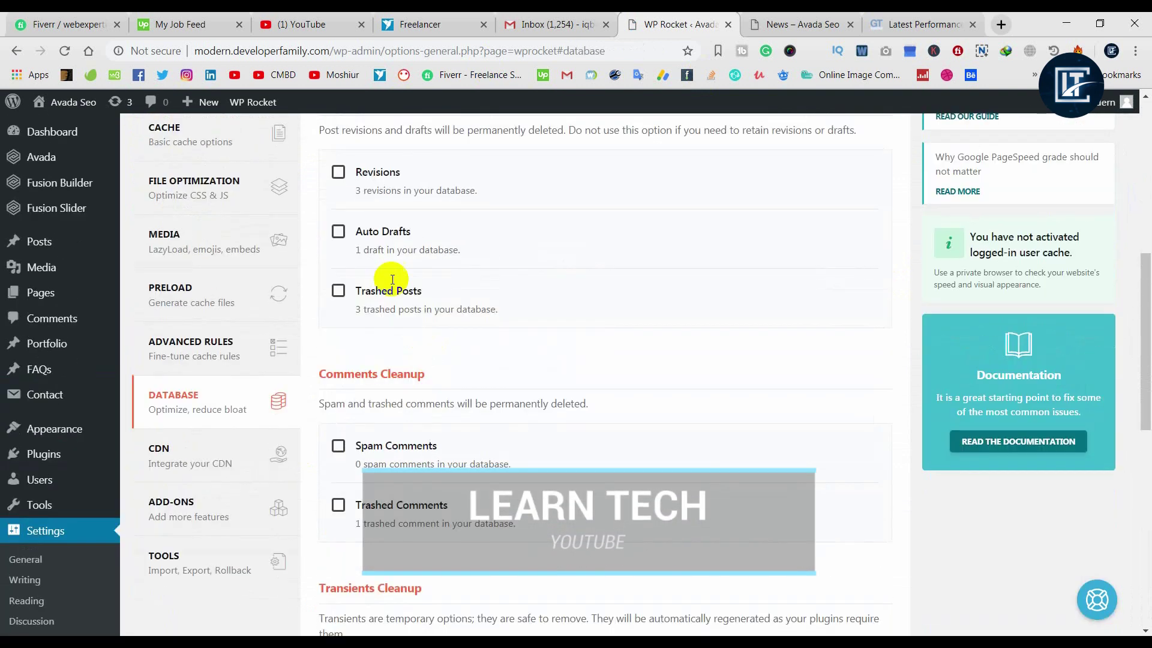
{"action": "left_click", "coordinate": [337, 172]}
{"action": "left_click", "coordinate": [338, 233]}
{"action": "left_click", "coordinate": [338, 292]}
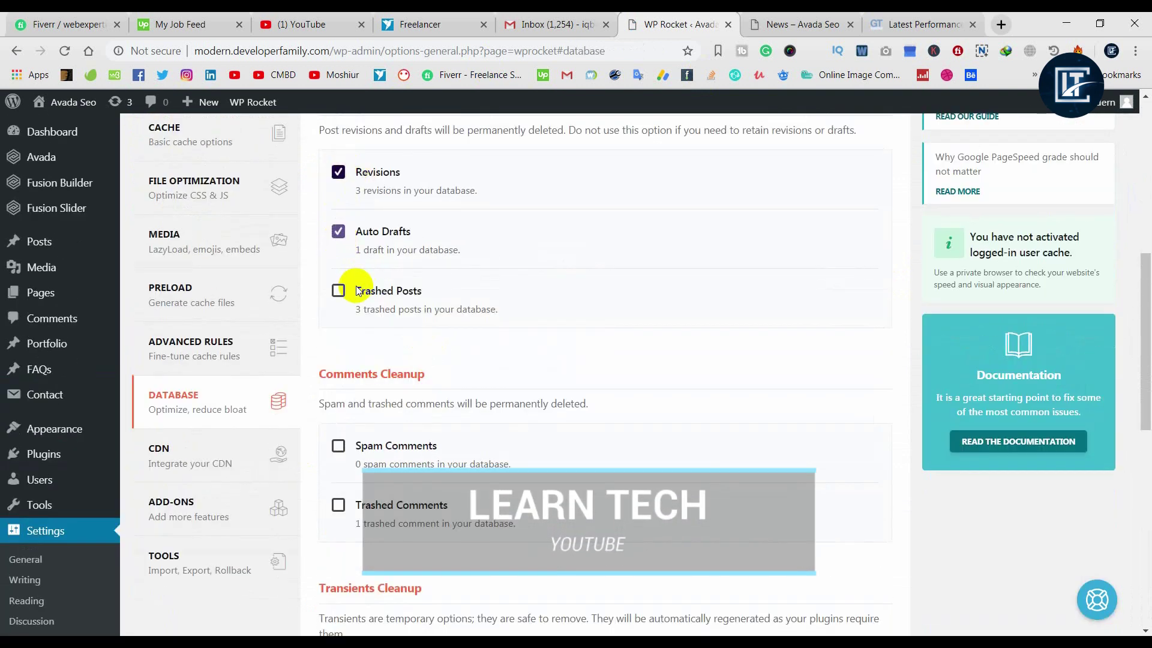
Step: Select Spam Comments and Trashed Comments for the comments cleanup
{"action": "scroll", "coordinate": [338, 301], "scroll_direction": "down", "scroll_amount": 3}
{"action": "left_click", "coordinate": [338, 295]}
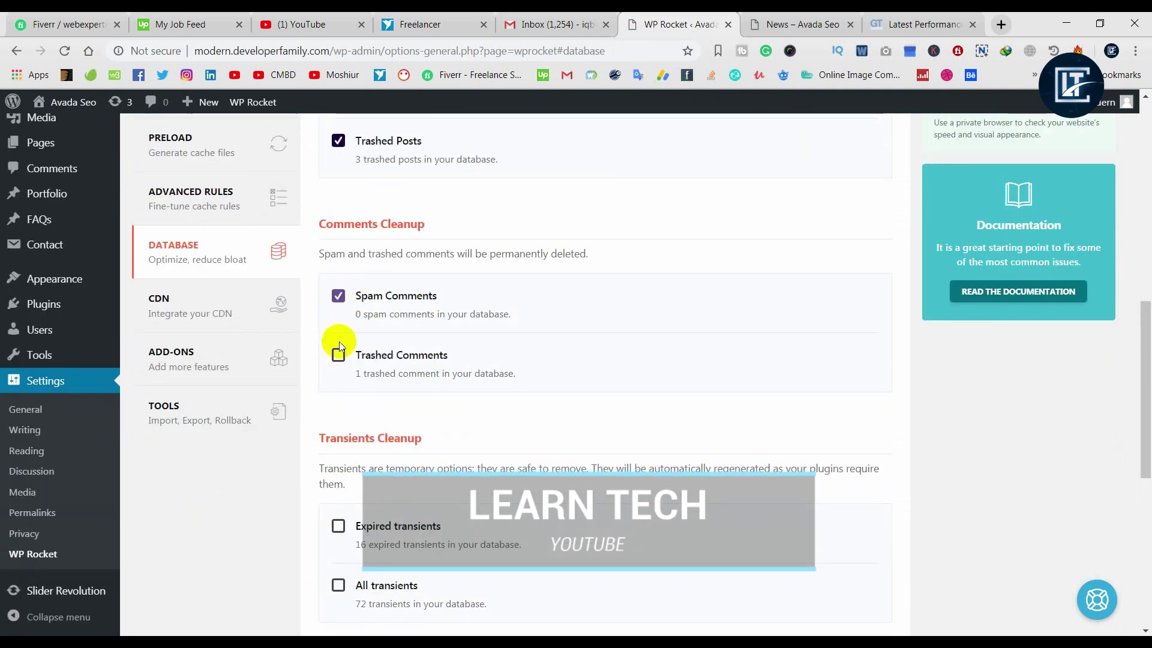
{"action": "left_click", "coordinate": [387, 360]}
Step: Select Expired transients, All transients and Optimize Tables for cleanup, and run the database optimization
{"action": "scroll", "coordinate": [396, 360], "scroll_direction": "down", "scroll_amount": 3}
{"action": "left_click", "coordinate": [339, 432]}
{"action": "scroll", "coordinate": [420, 407], "scroll_direction": "down", "scroll_amount": 3}
{"action": "left_click", "coordinate": [337, 366]}
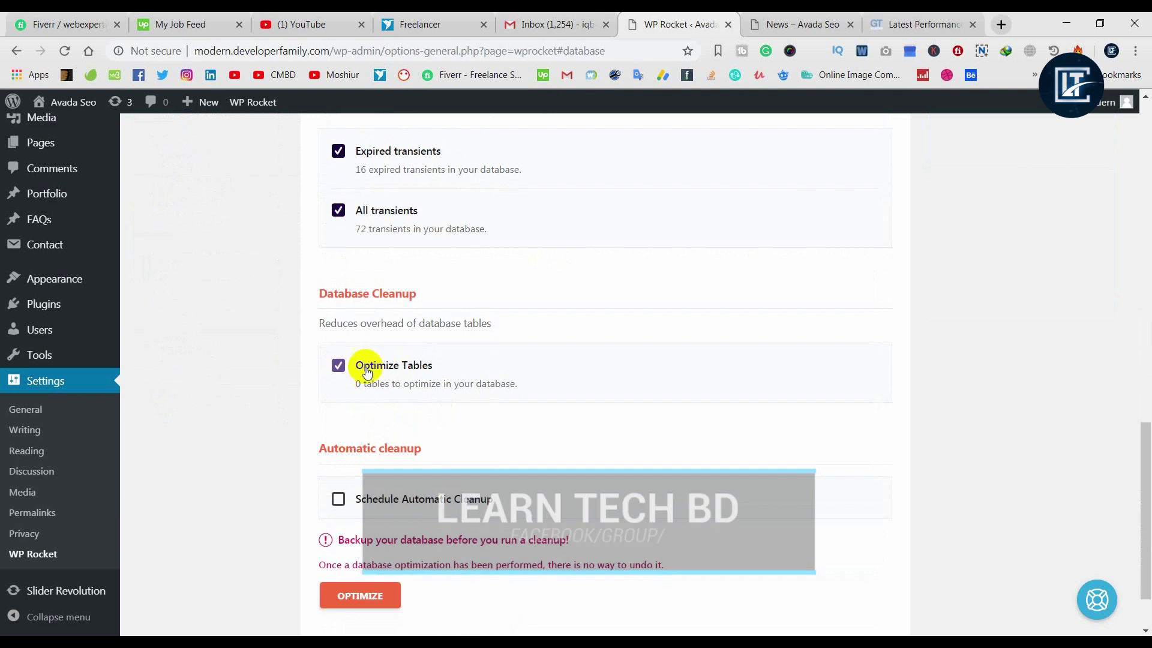
{"action": "scroll", "coordinate": [376, 430], "scroll_direction": "down", "scroll_amount": 2}
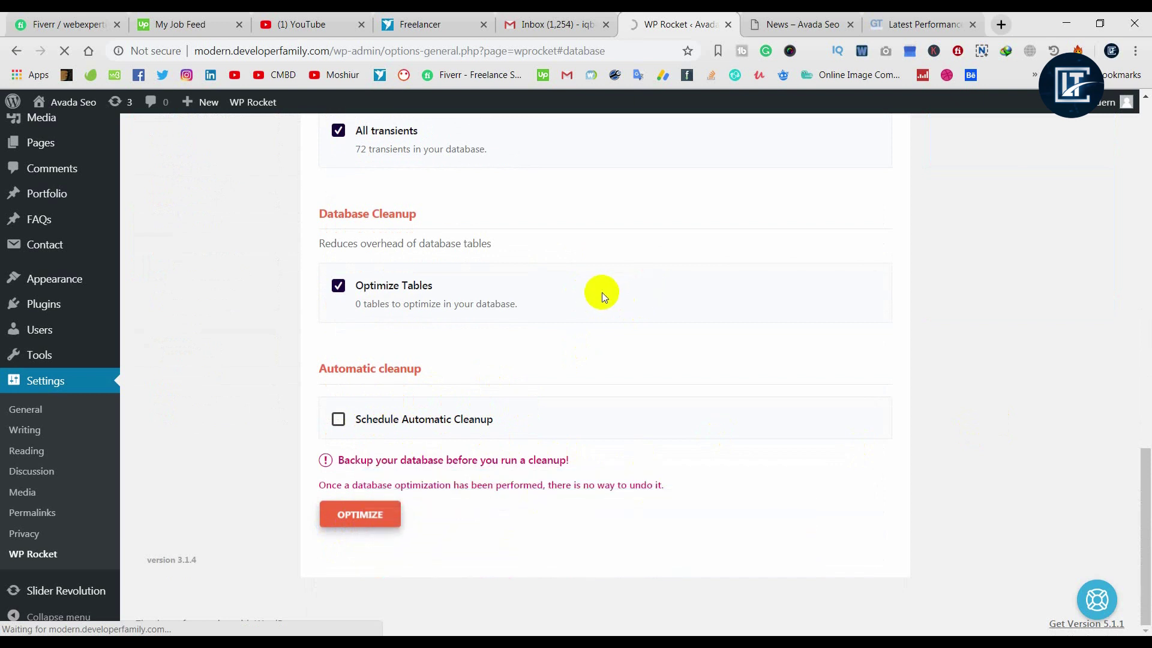
{"action": "scroll", "coordinate": [346, 330], "scroll_direction": "up", "scroll_amount": 3}
{"action": "scroll", "coordinate": [347, 330], "scroll_direction": "up", "scroll_amount": 4}
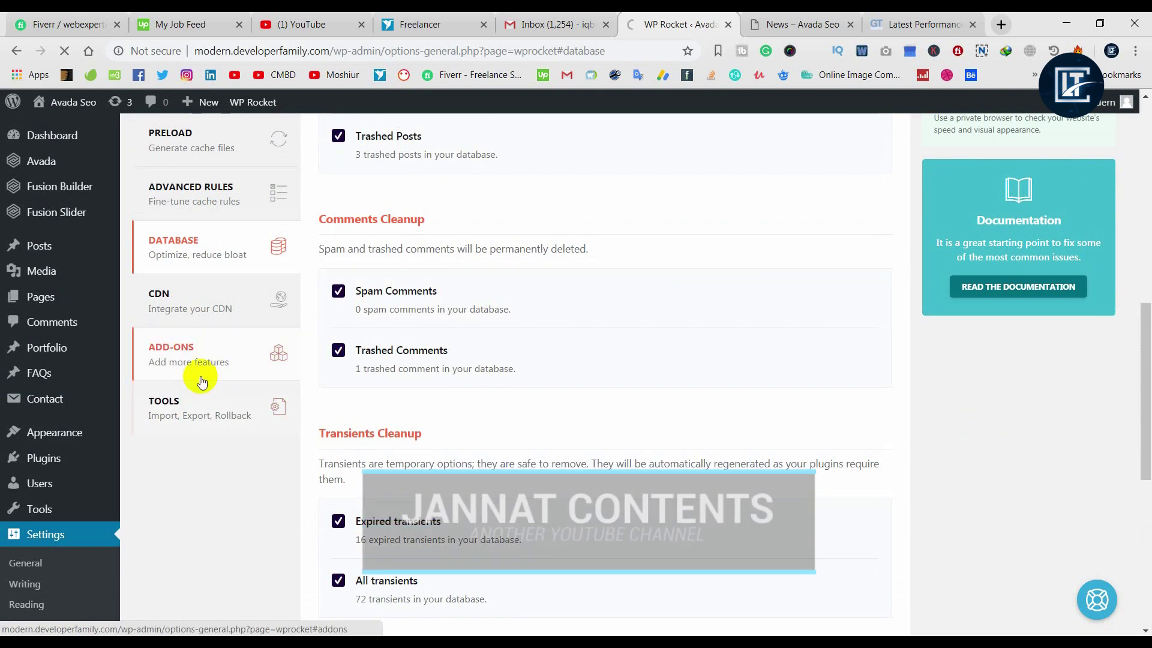
{"action": "scroll", "coordinate": [483, 387], "scroll_direction": "down", "scroll_amount": 7}
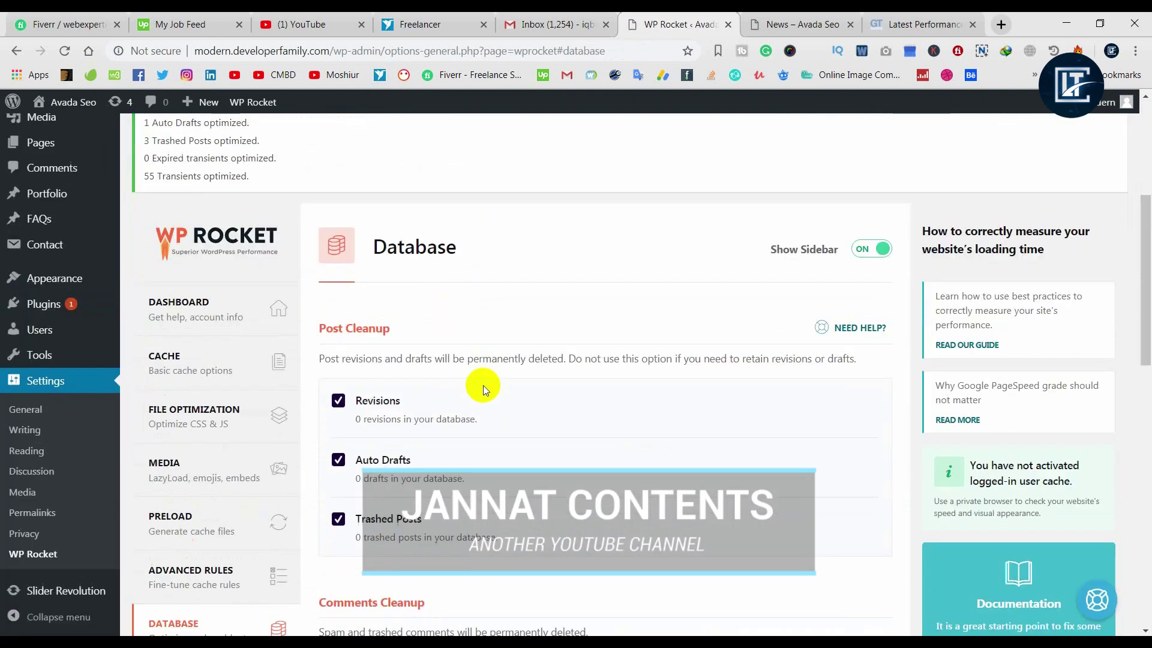
{"action": "scroll", "coordinate": [308, 391], "scroll_direction": "down", "scroll_amount": 3}
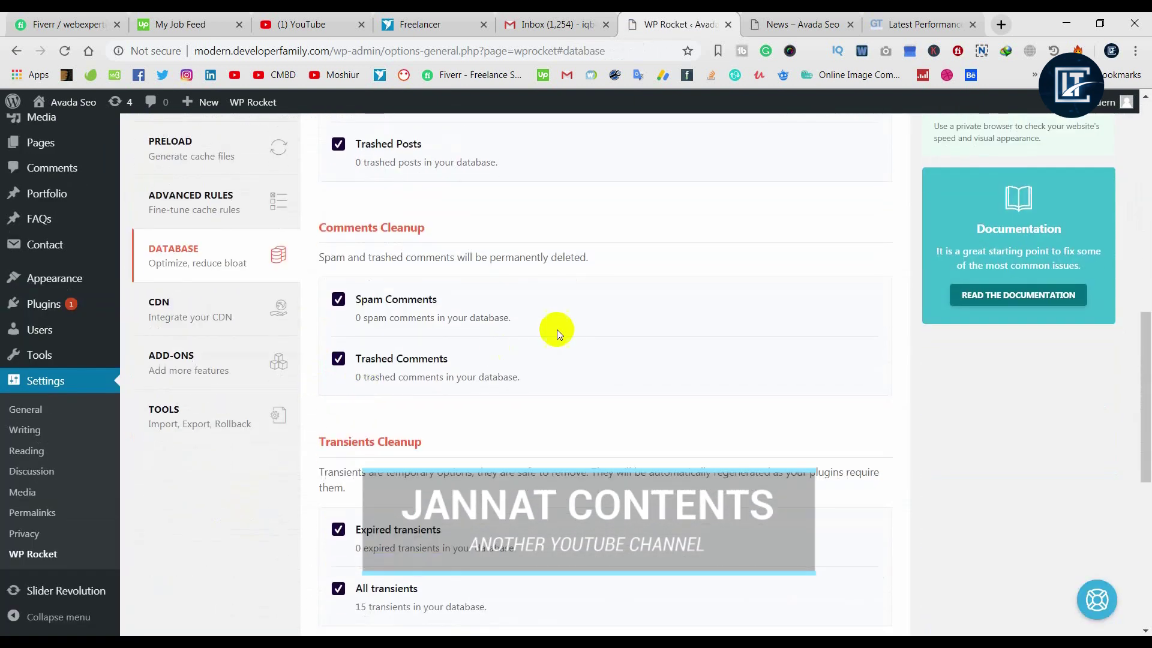
Step: Open the Add-ons settings and look over the Google Tracking, Varnish and Cloudflare add-ons
{"action": "left_click", "coordinate": [222, 377]}
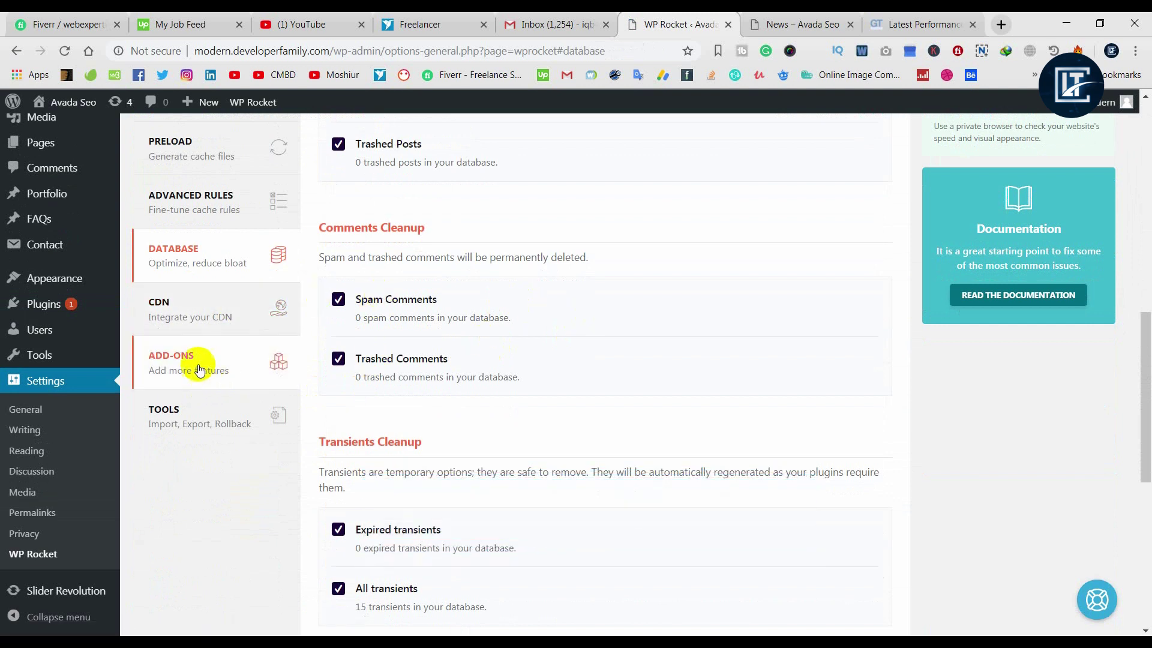
{"action": "left_click", "coordinate": [270, 357]}
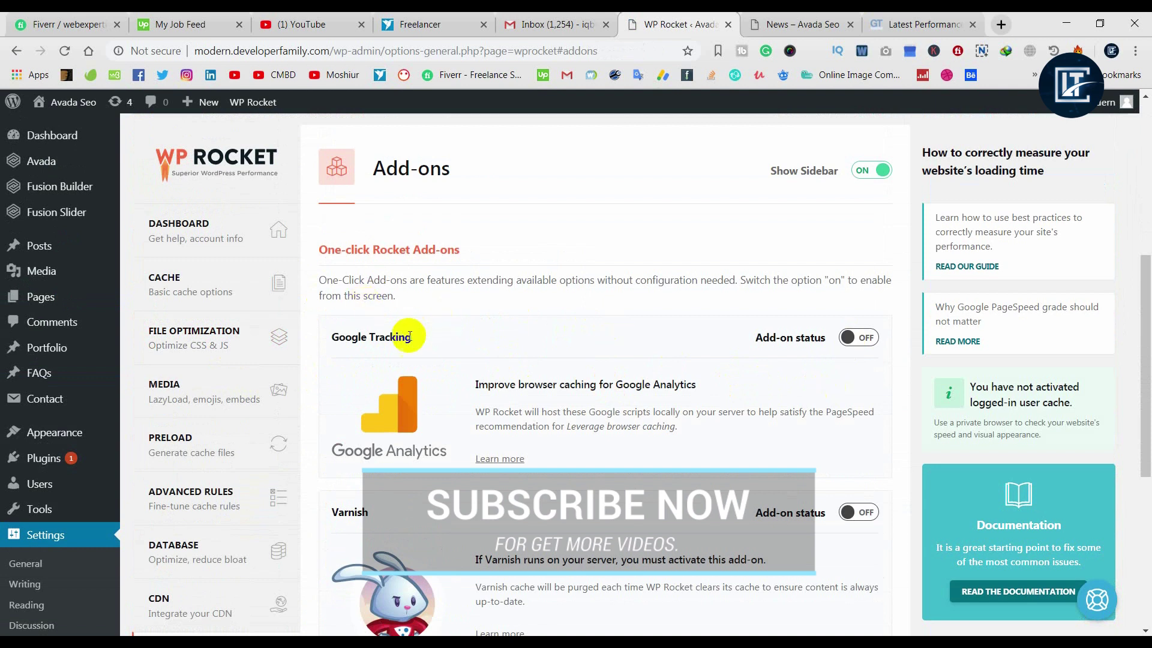
{"action": "scroll", "coordinate": [387, 376], "scroll_direction": "down", "scroll_amount": 4}
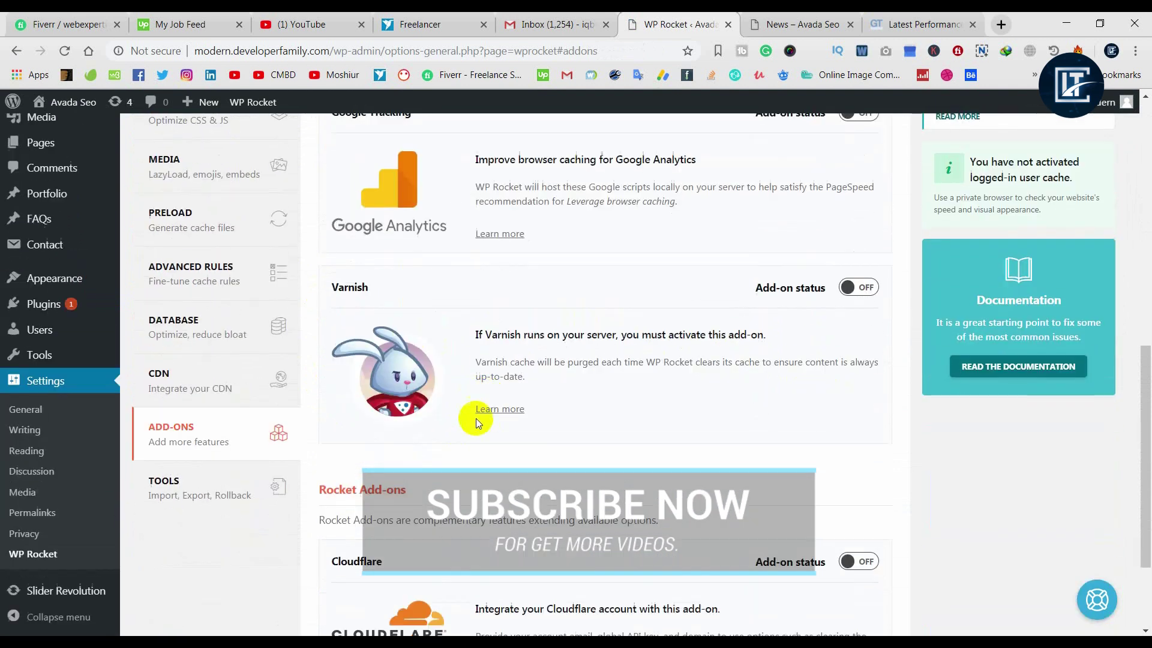
{"action": "scroll", "coordinate": [709, 398], "scroll_direction": "down", "scroll_amount": 3}
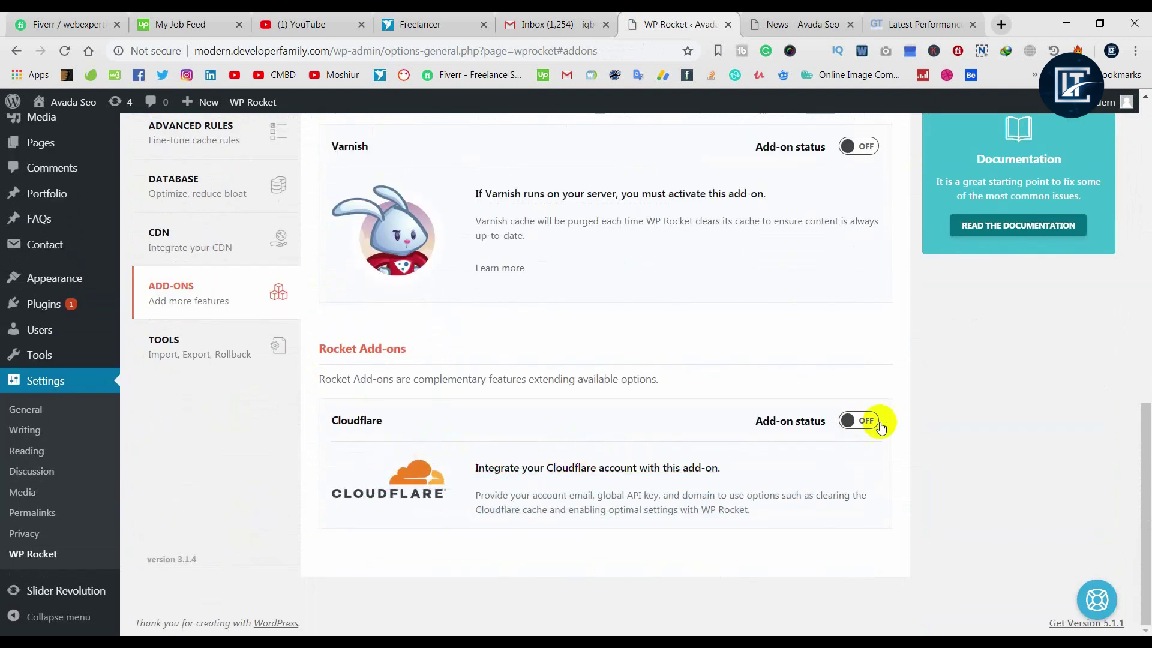
{"action": "scroll", "coordinate": [693, 343], "scroll_direction": "up", "scroll_amount": 4}
{"action": "scroll", "coordinate": [642, 355], "scroll_direction": "down", "scroll_amount": 3}
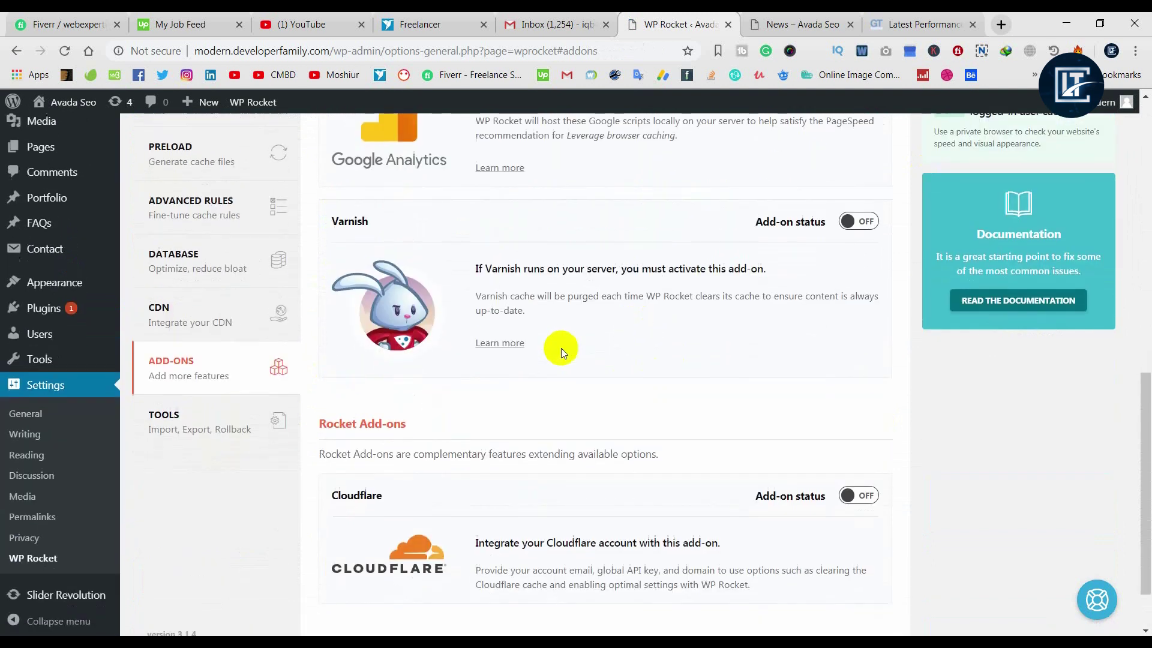
Step: Open WP Rocket's Tools settings and look over the export, import and rollback options
{"action": "left_click", "coordinate": [208, 428]}
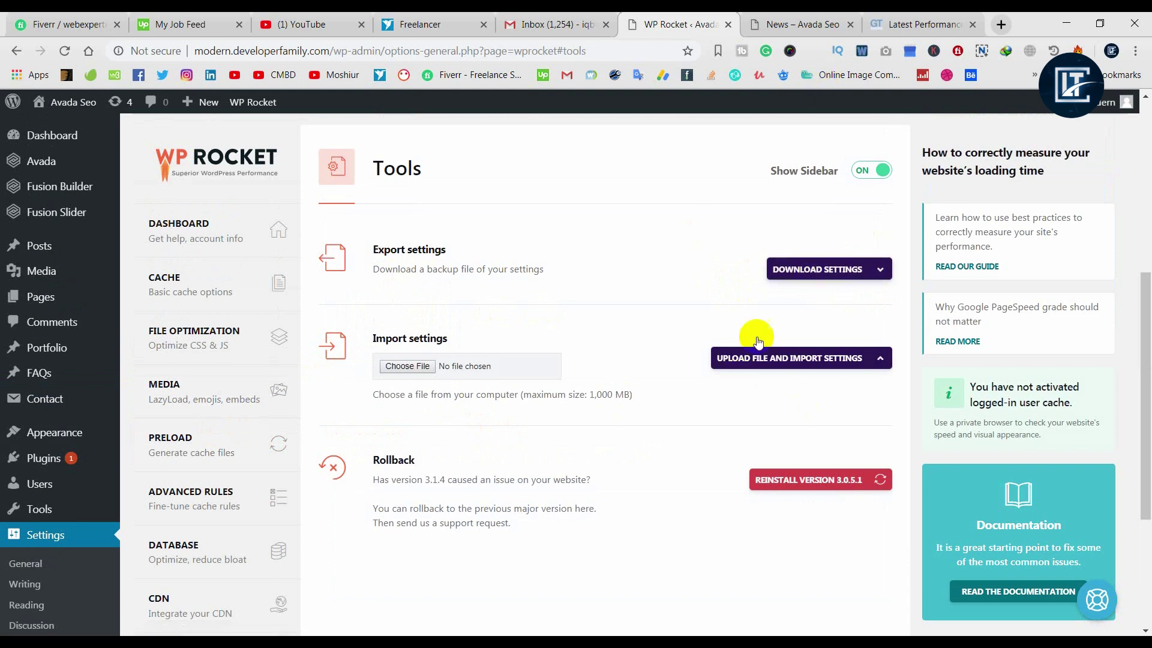
{"action": "scroll", "coordinate": [211, 607], "scroll_direction": "down", "scroll_amount": 4}
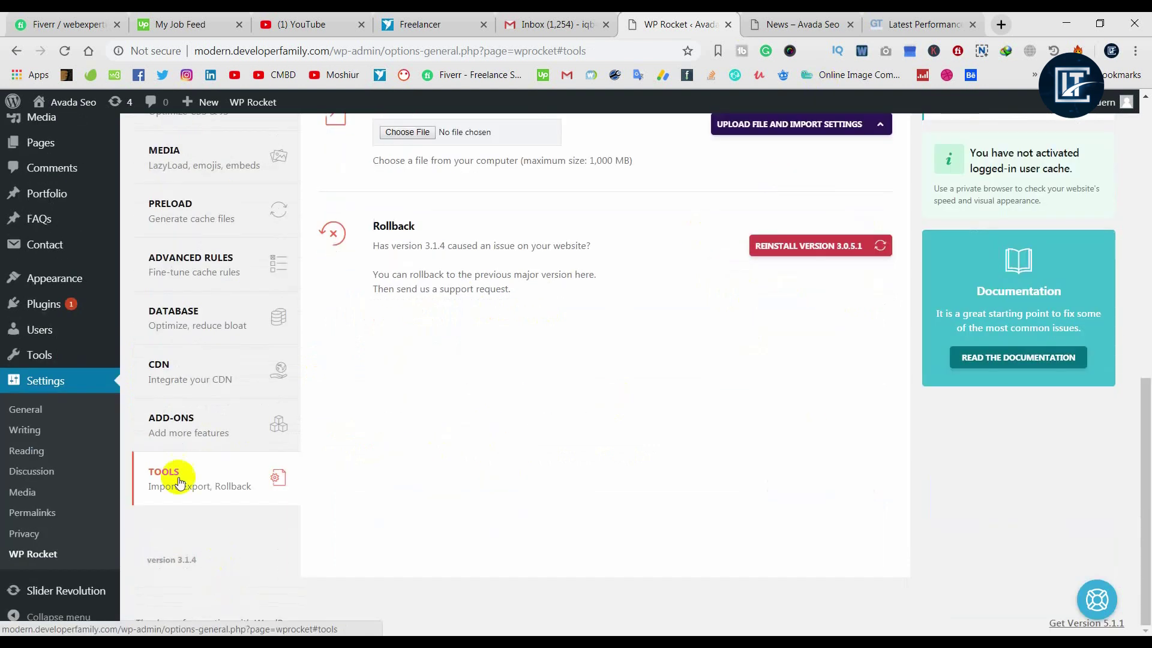
{"action": "scroll", "coordinate": [412, 384], "scroll_direction": "up", "scroll_amount": 2}
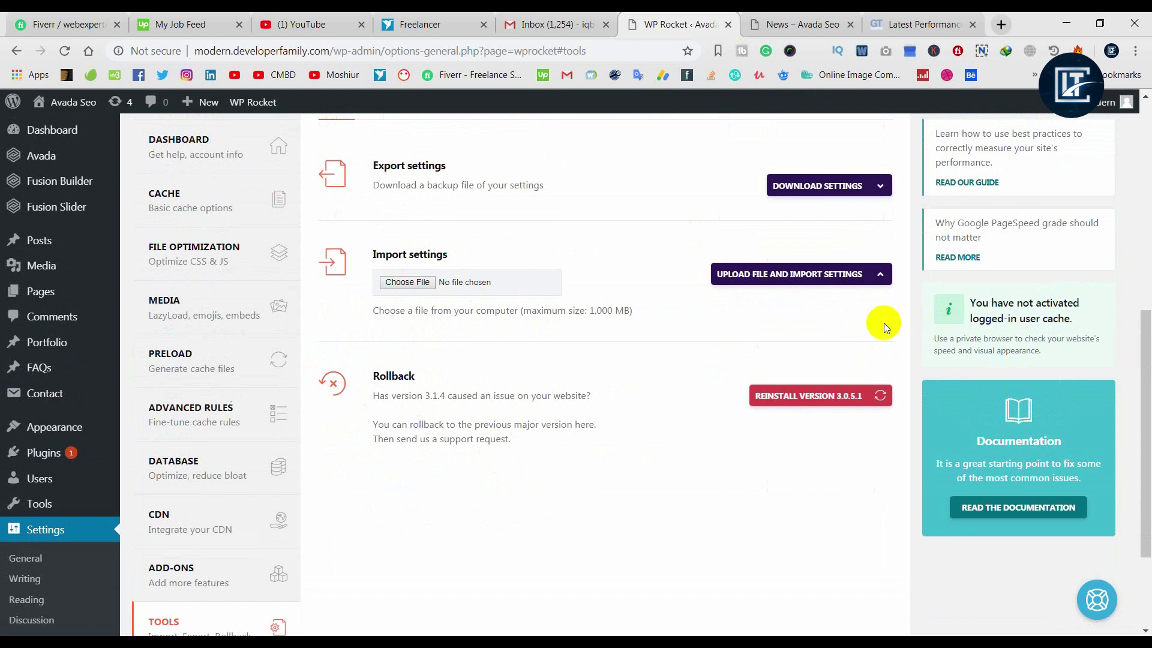
{"action": "scroll", "coordinate": [883, 323], "scroll_direction": "up", "scroll_amount": 8}
Step: Switch to the GTmetrix report for modern.developerfamily.com and re-test the site
{"action": "left_click", "coordinate": [920, 27]}
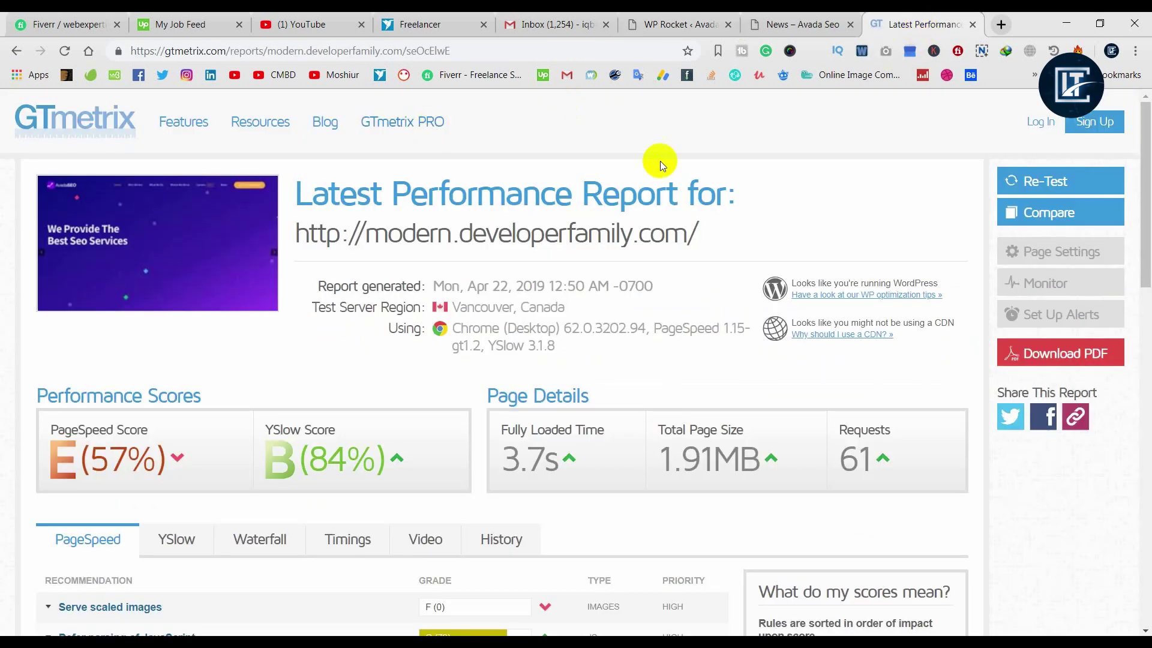
{"action": "left_click", "coordinate": [1060, 184]}
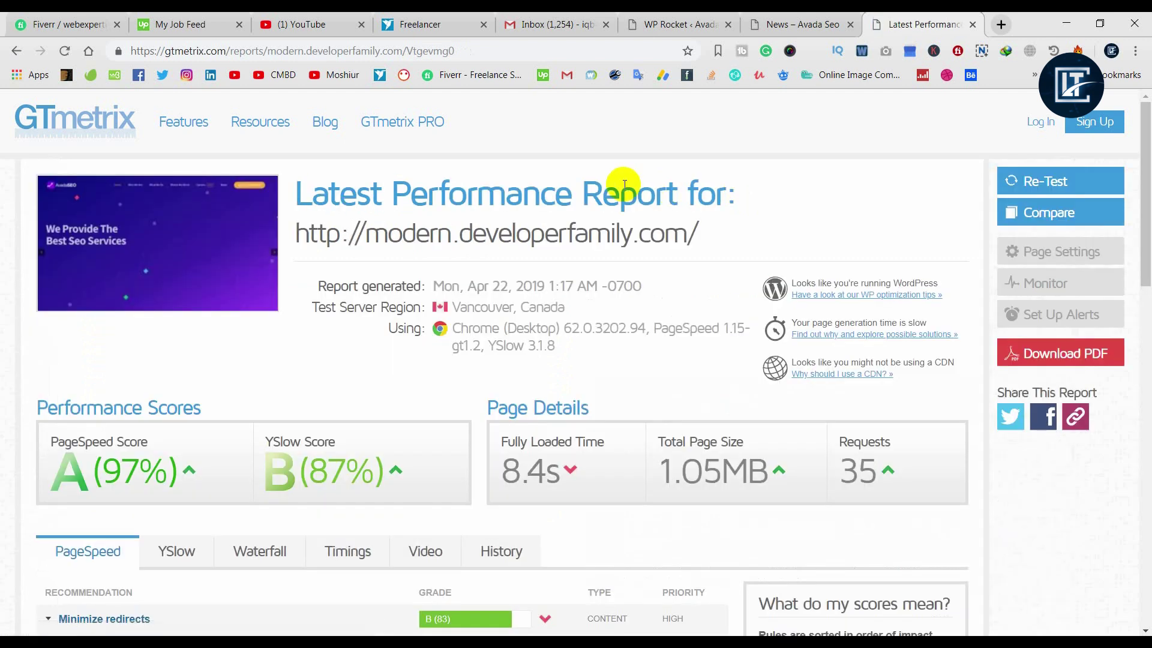
Step: Examine the new report's PageSpeed score, YSlow score and fully loaded time
{"action": "scroll", "coordinate": [633, 207], "scroll_direction": "down", "scroll_amount": 1}
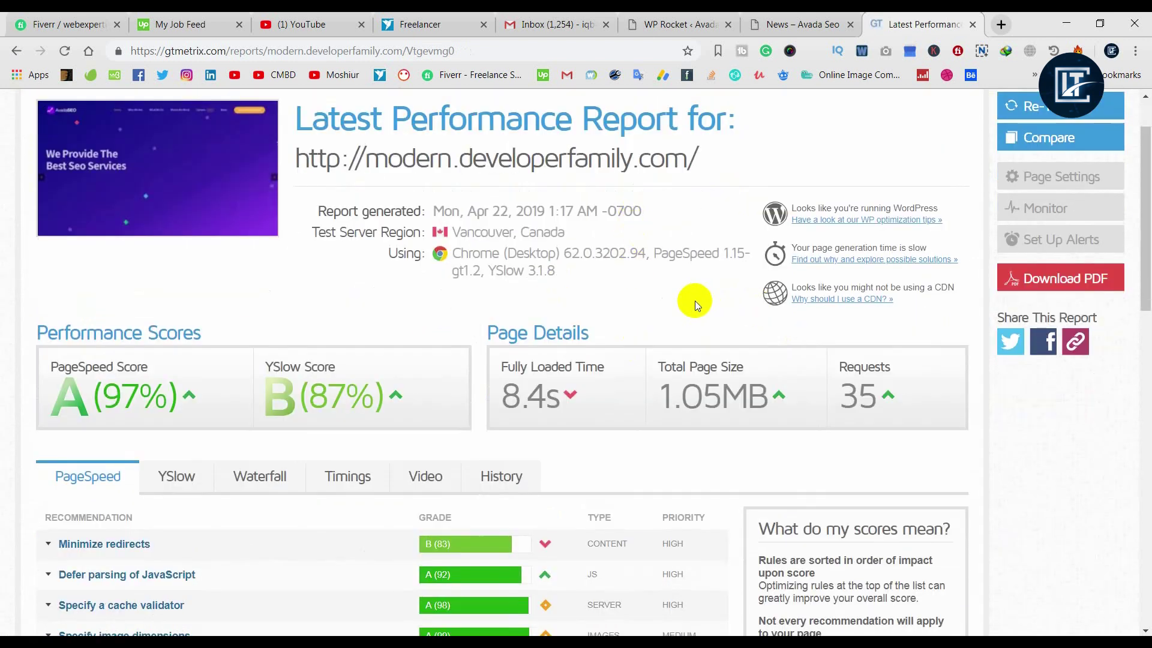
{"action": "scroll", "coordinate": [696, 301], "scroll_direction": "down", "scroll_amount": 1}
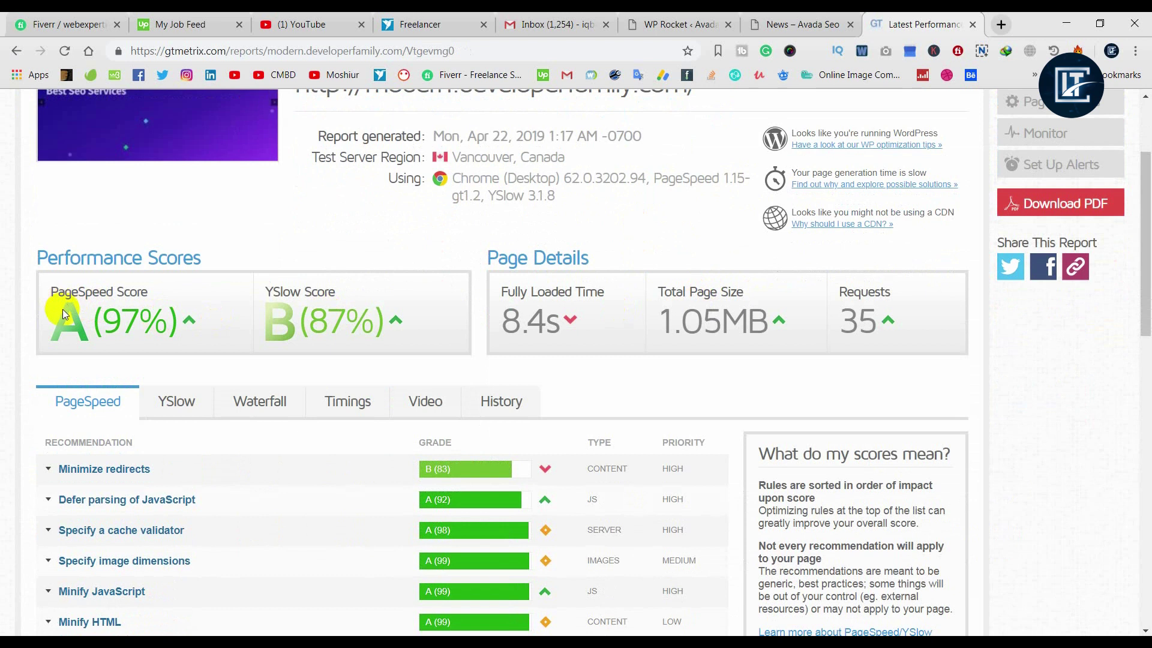
{"action": "left_click_drag", "start_coordinate": [53, 292], "coordinate": [180, 281]}
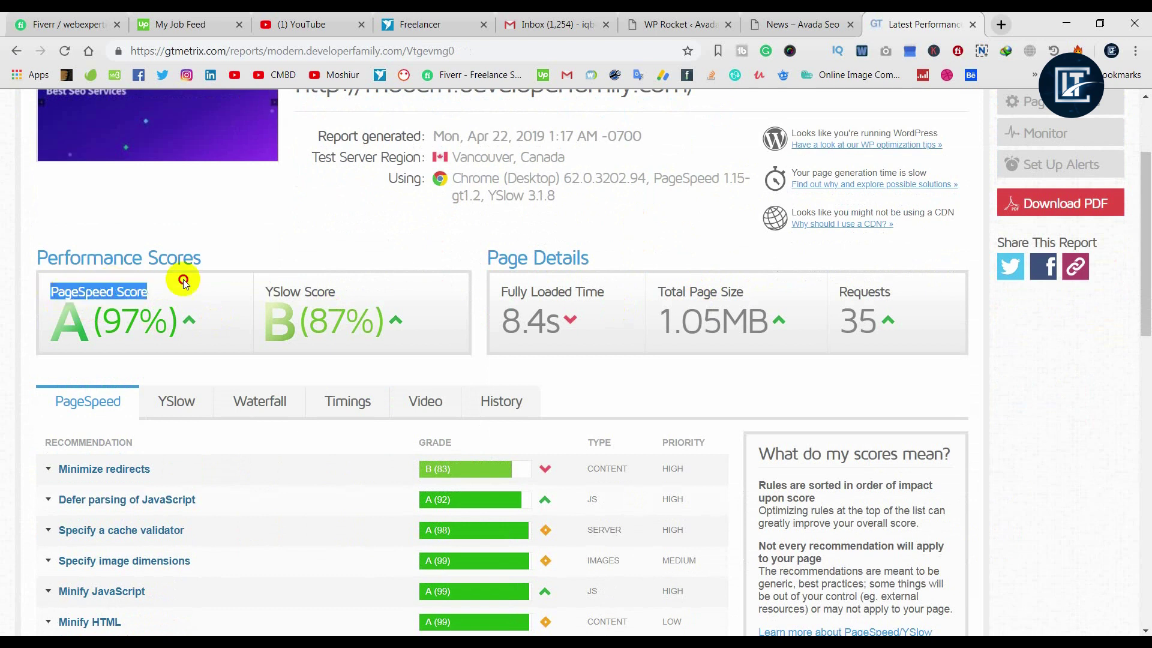
{"action": "left_click_drag", "start_coordinate": [122, 318], "coordinate": [174, 319]}
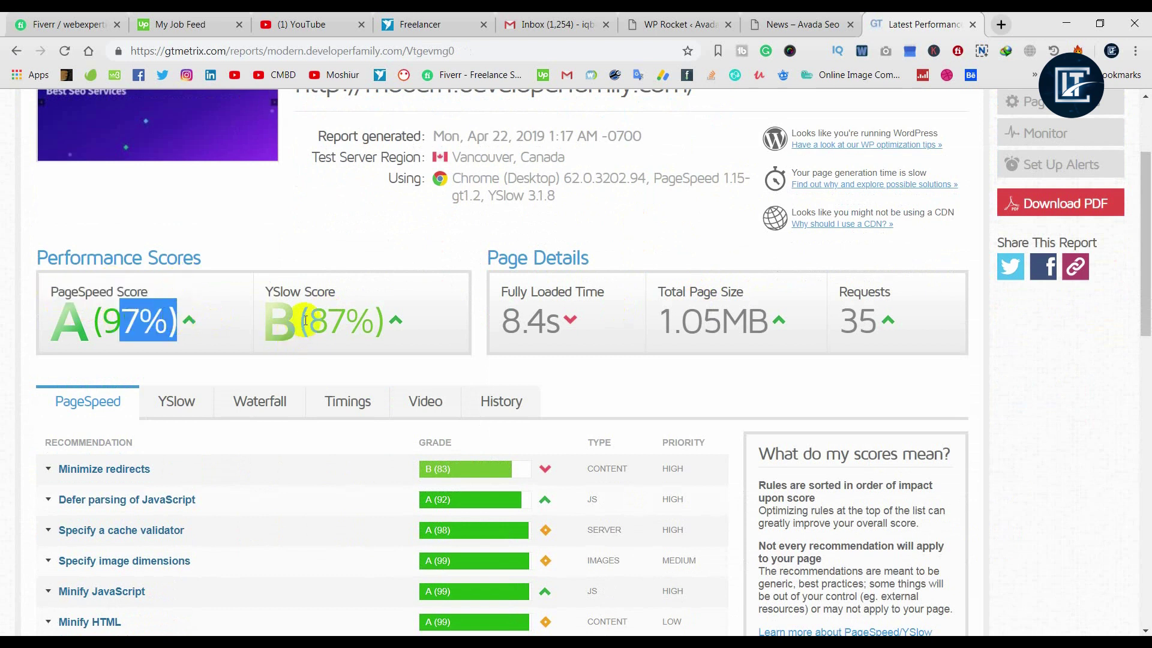
{"action": "left_click_drag", "start_coordinate": [307, 320], "coordinate": [422, 309]}
{"action": "left_click", "coordinate": [331, 430]}
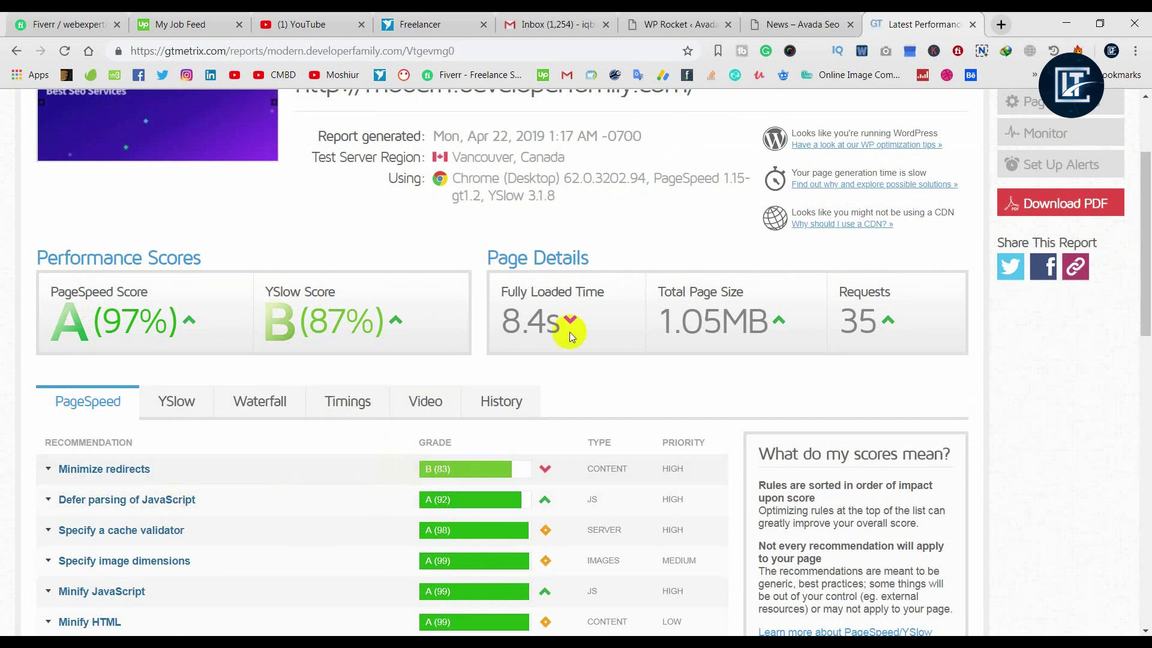
{"action": "left_click_drag", "start_coordinate": [601, 330], "coordinate": [491, 325]}
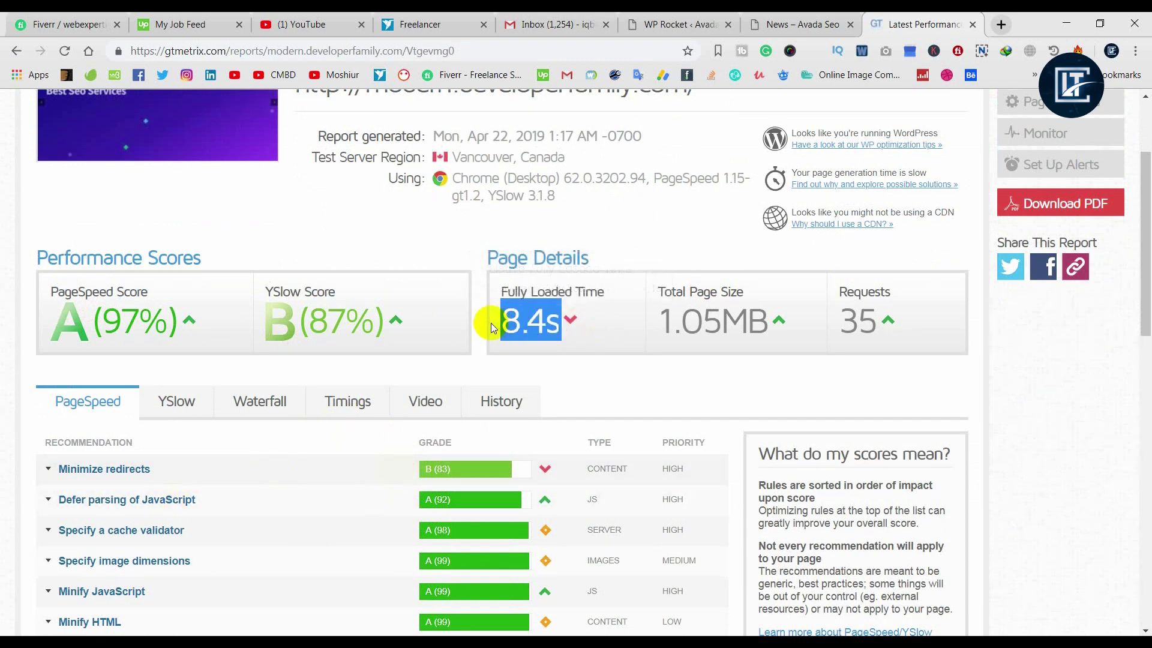
{"action": "left_click", "coordinate": [611, 325]}
{"action": "double_click", "coordinate": [540, 322]}
{"action": "left_click", "coordinate": [602, 333]}
{"action": "left_click_drag", "start_coordinate": [600, 332], "coordinate": [499, 328]}
{"action": "left_click", "coordinate": [635, 341]}
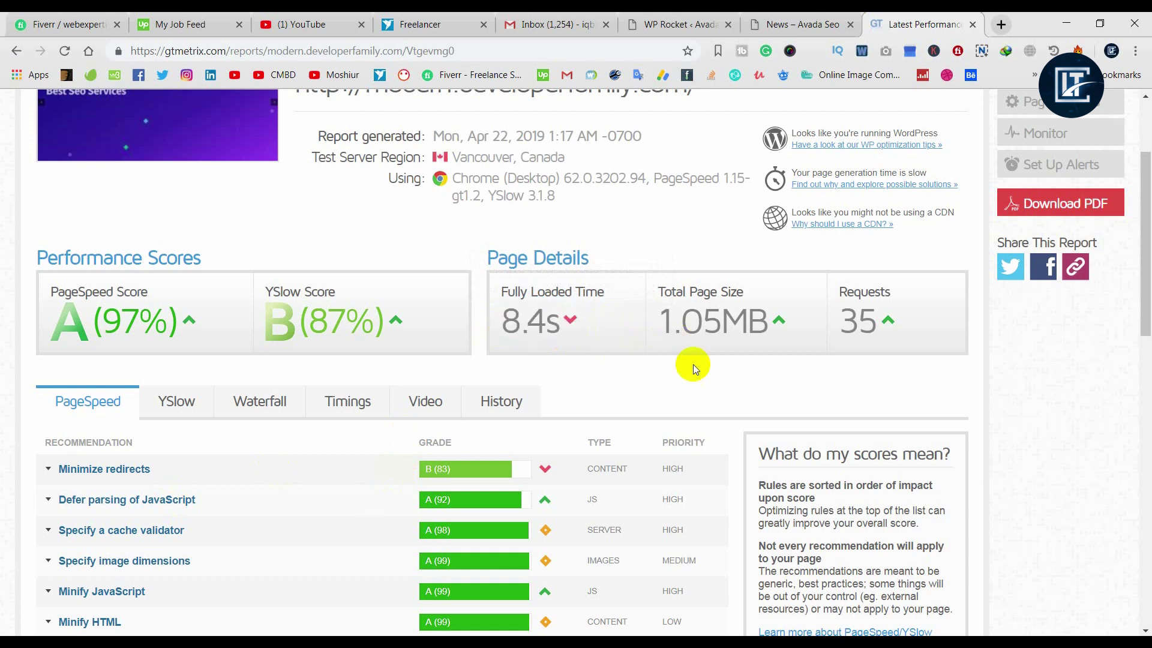
{"action": "scroll", "coordinate": [635, 400], "scroll_direction": "up", "scroll_amount": 3}
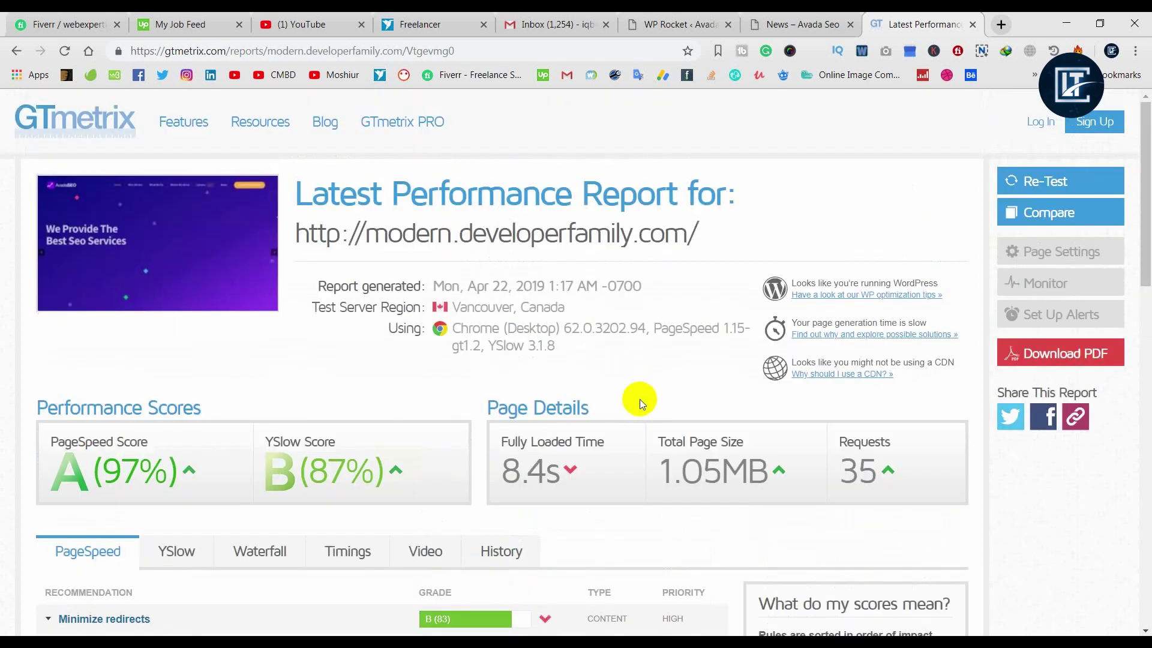
Step: Return to the WordPress admin, open the Add Plugins page and search for "resmush.it"
{"action": "left_click", "coordinate": [658, 28]}
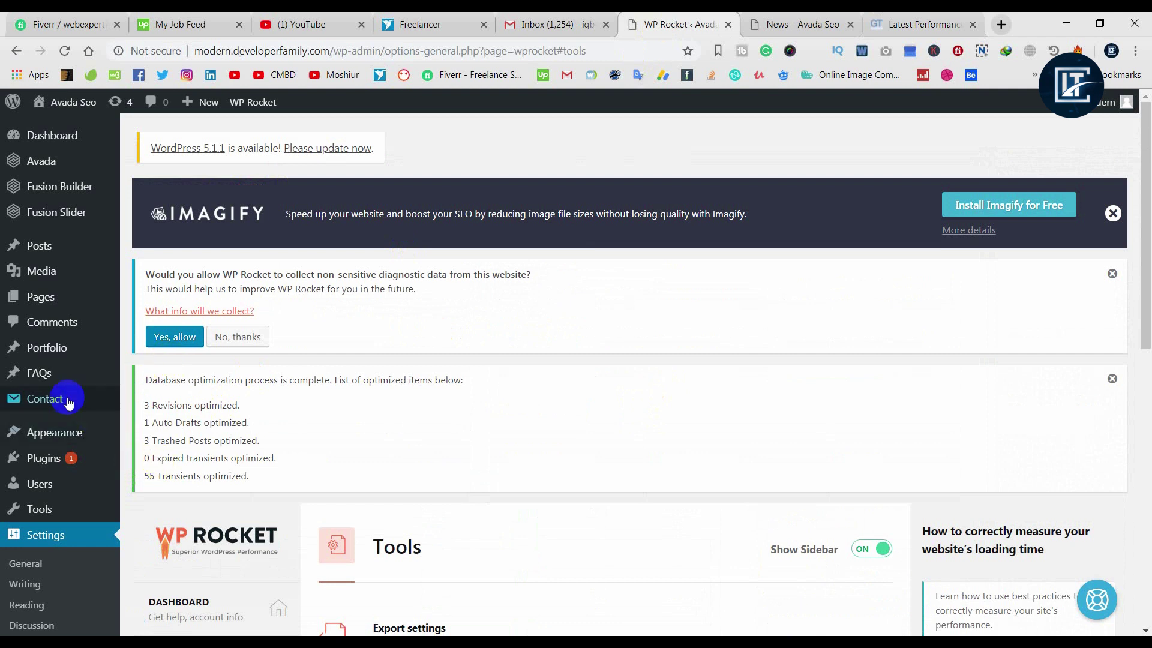
{"action": "scroll", "coordinate": [63, 378], "scroll_direction": "down", "scroll_amount": 4}
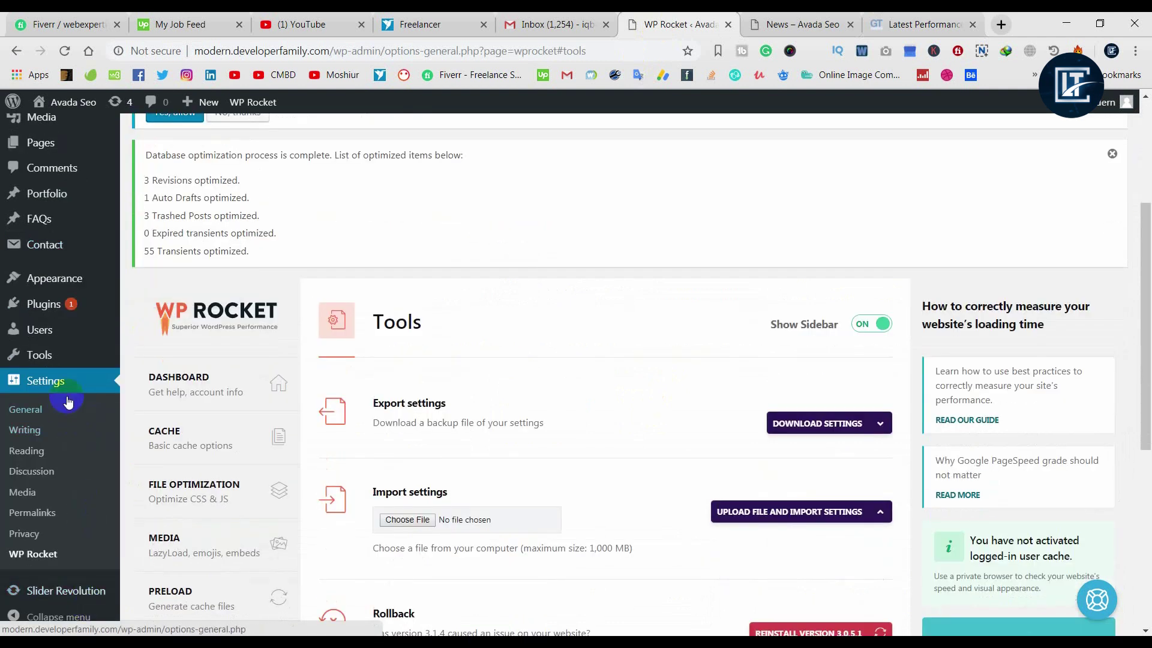
{"action": "left_click", "coordinate": [68, 402]}
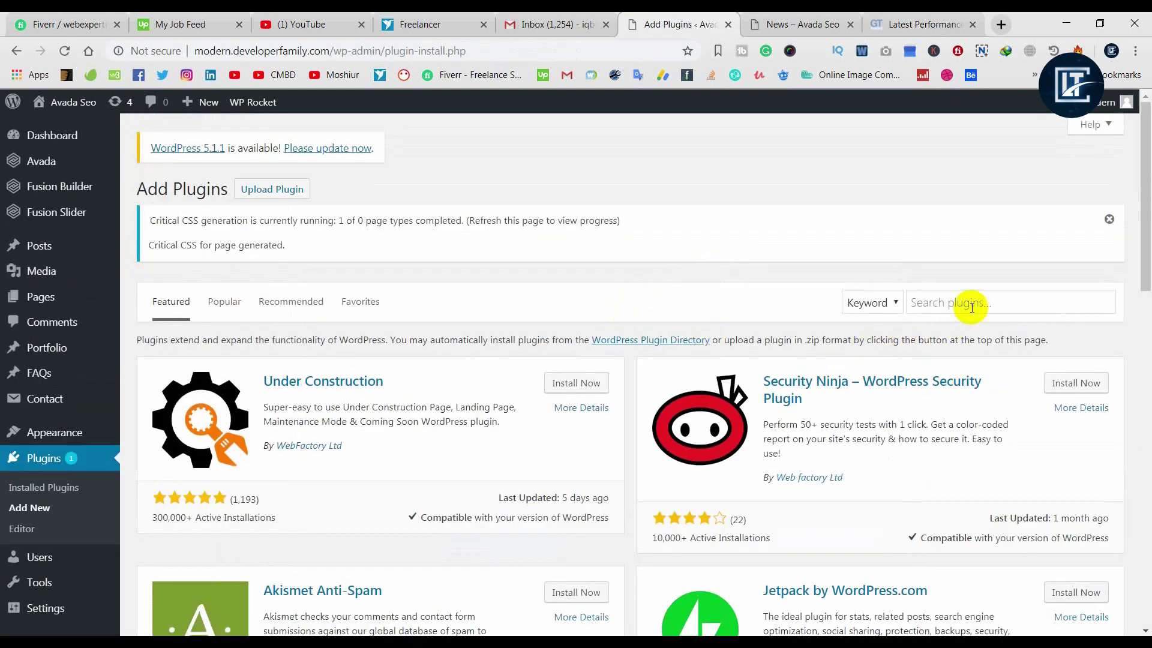
{"action": "left_click", "coordinate": [971, 306]}
{"action": "type", "text": "r"}
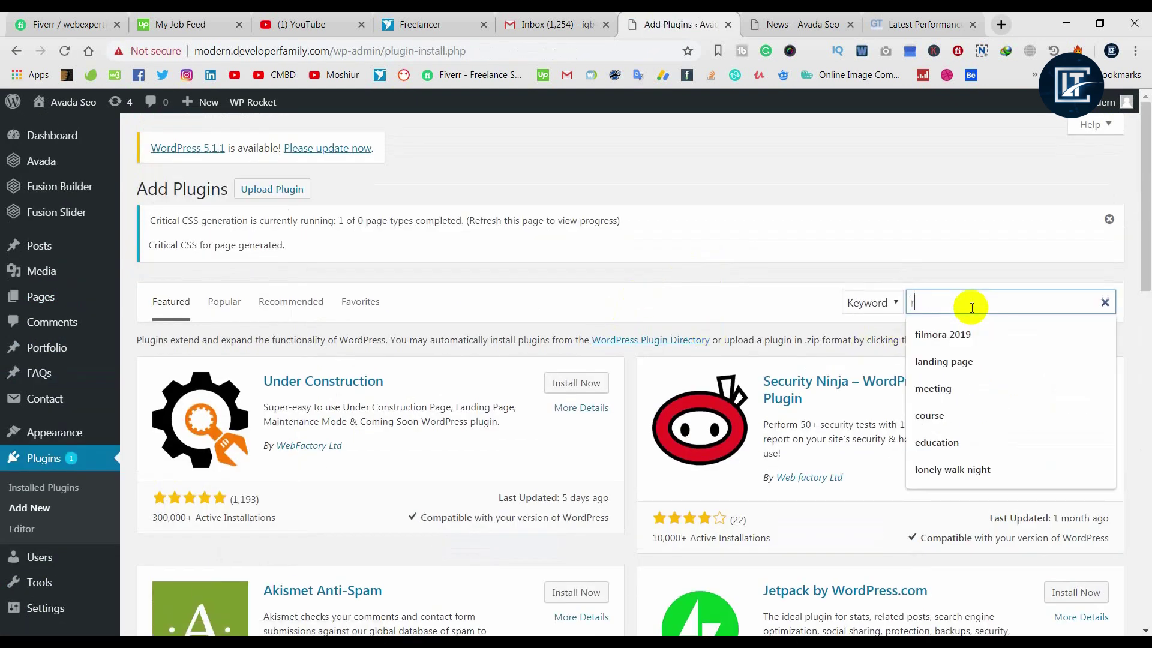
{"action": "type", "text": "es"}
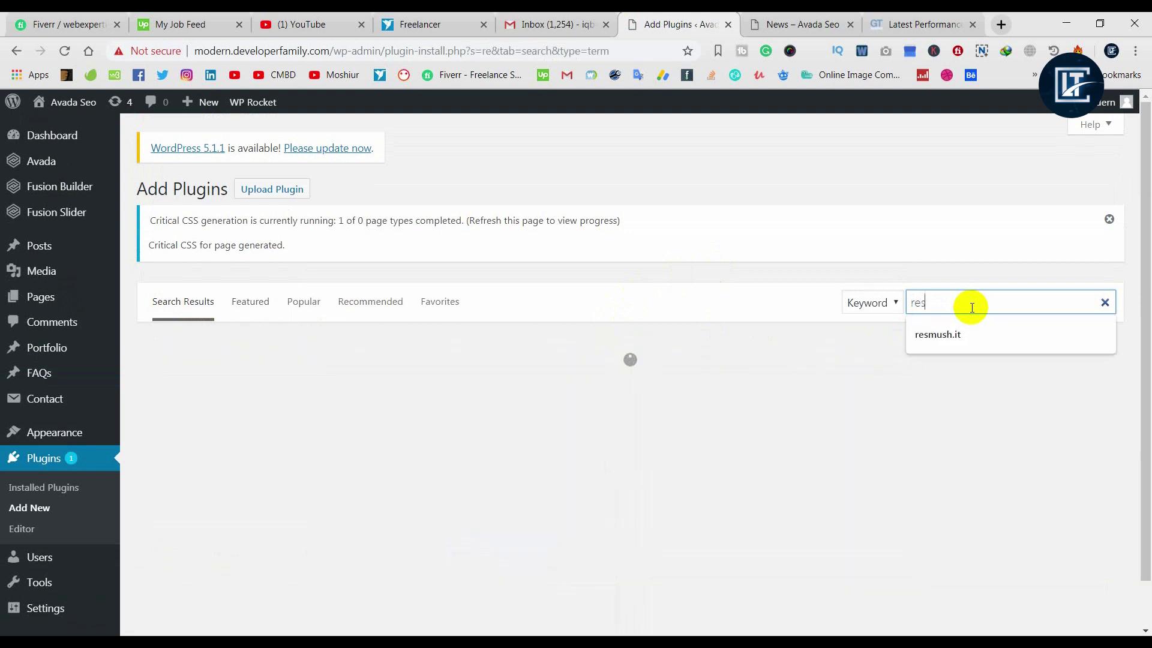
{"action": "type", "text": "mush.it"}
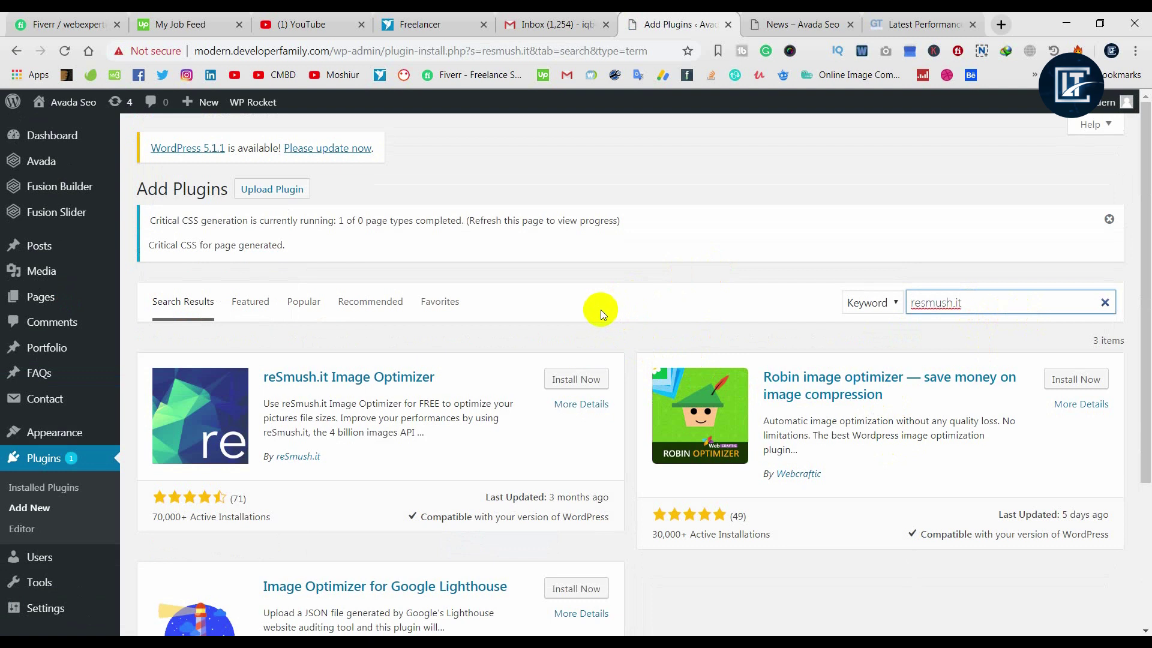
Step: Install and activate the reSmush.it Image Optimizer plugin
{"action": "scroll", "coordinate": [600, 309], "scroll_direction": "down", "scroll_amount": 1}
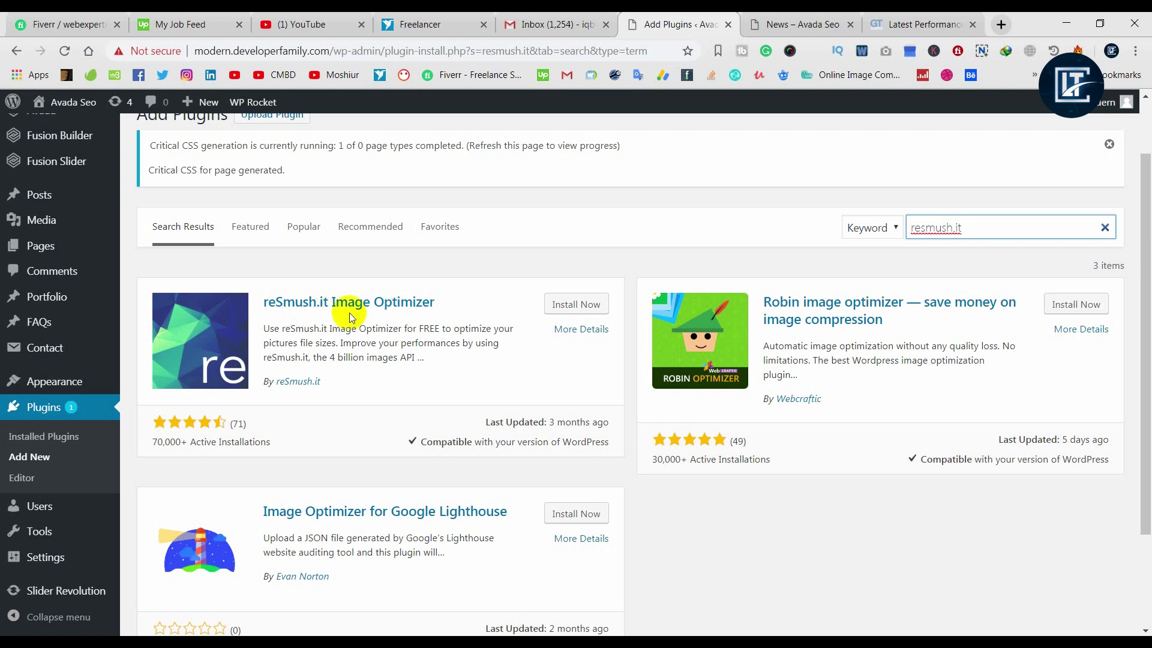
{"action": "left_click", "coordinate": [568, 308]}
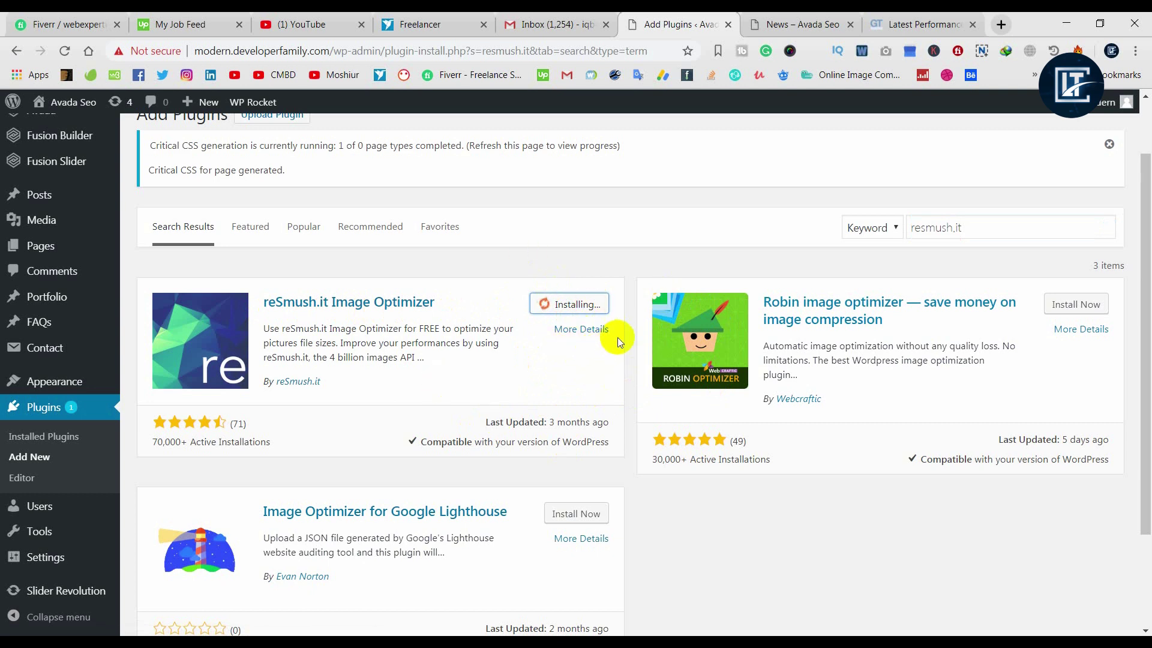
{"action": "left_click", "coordinate": [584, 312]}
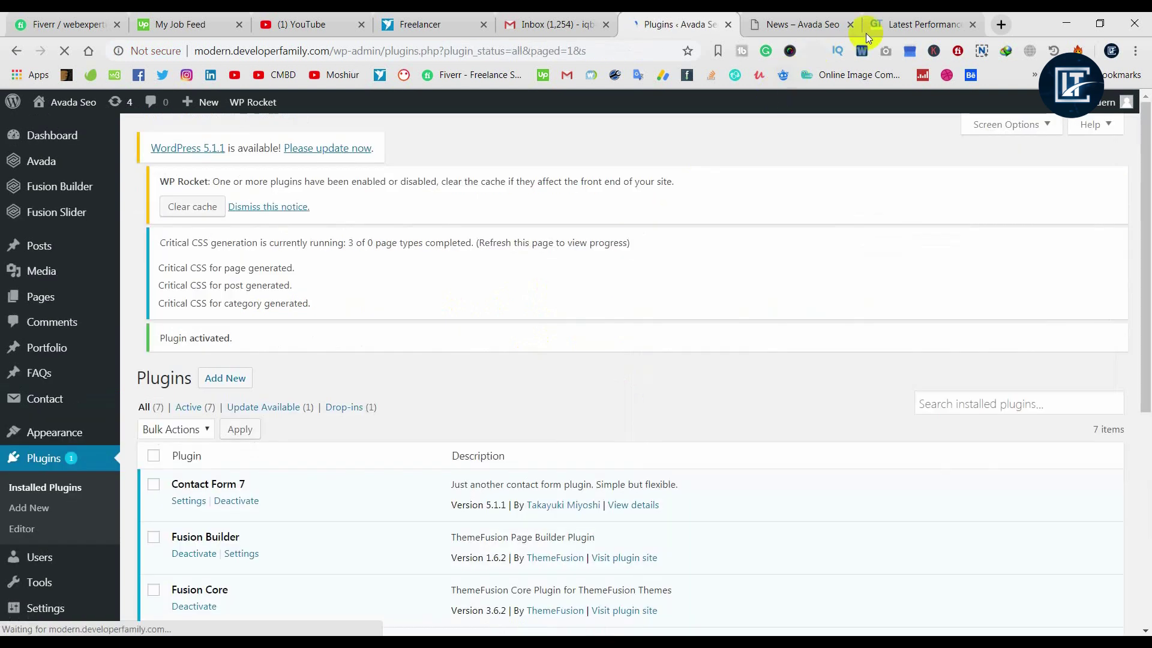
Step: Clear the WP Rocket cache from the notice on the WordPress Plugins page
{"action": "left_click", "coordinate": [891, 25]}
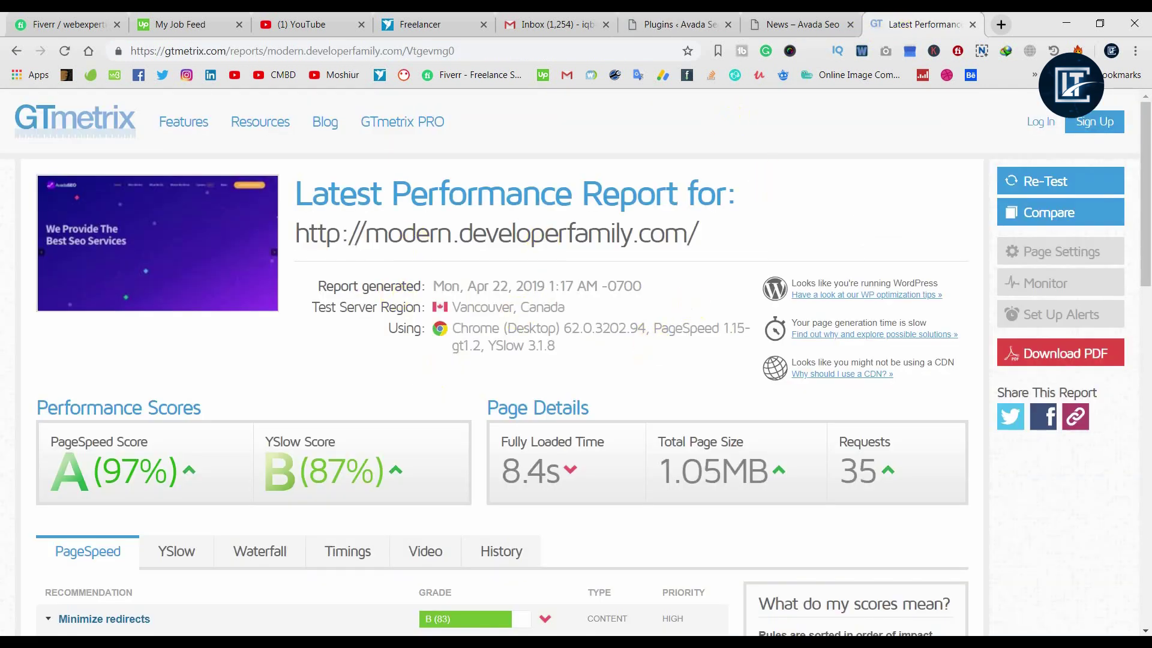
{"action": "left_click", "coordinate": [672, 27]}
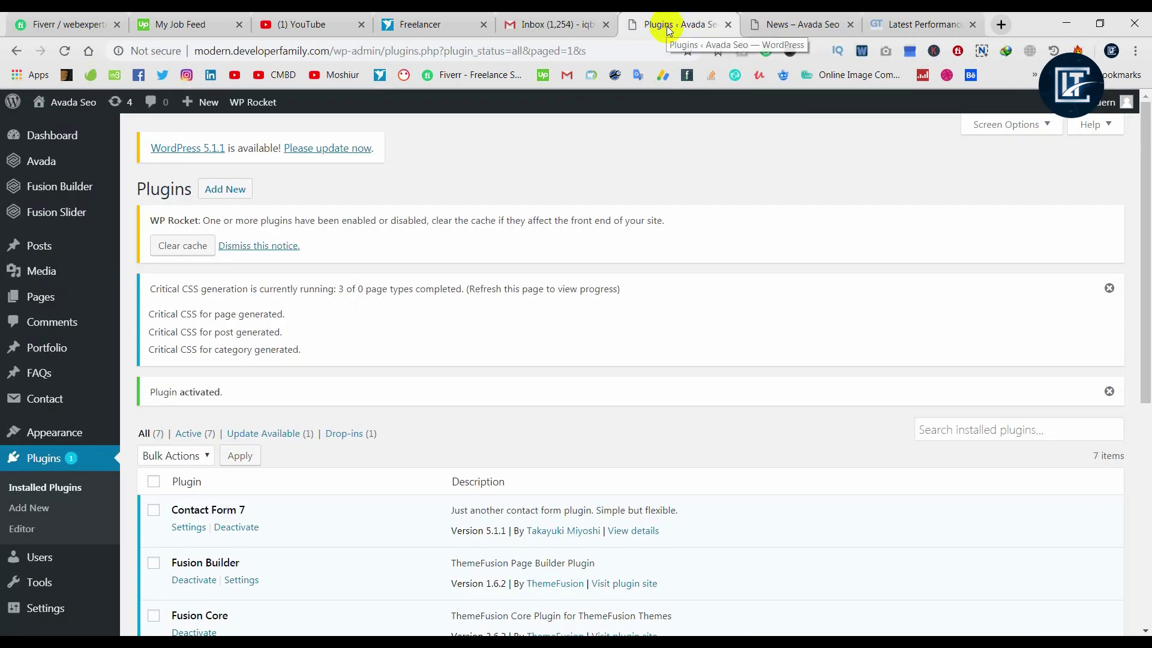
{"action": "left_click", "coordinate": [191, 246]}
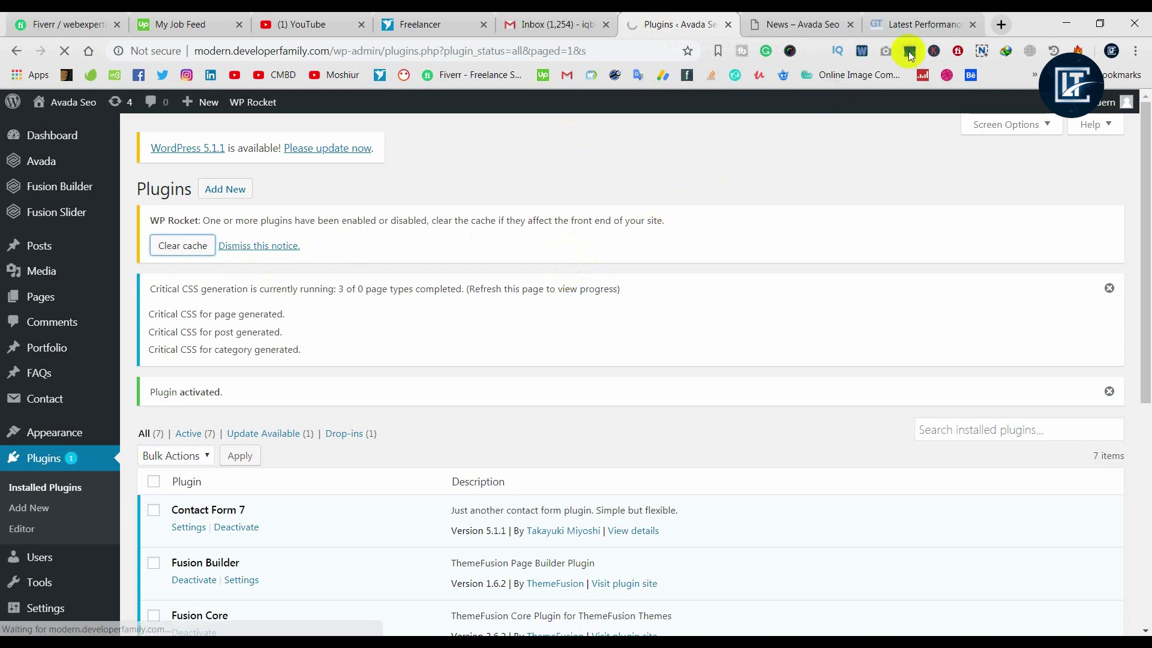
Step: In the GTmetrix report, examine the PageSpeed and YSlow recommendations, including the details of Minimize redirects and the CDN grade
{"action": "left_click", "coordinate": [915, 25]}
{"action": "scroll", "coordinate": [548, 372], "scroll_direction": "down", "scroll_amount": 3}
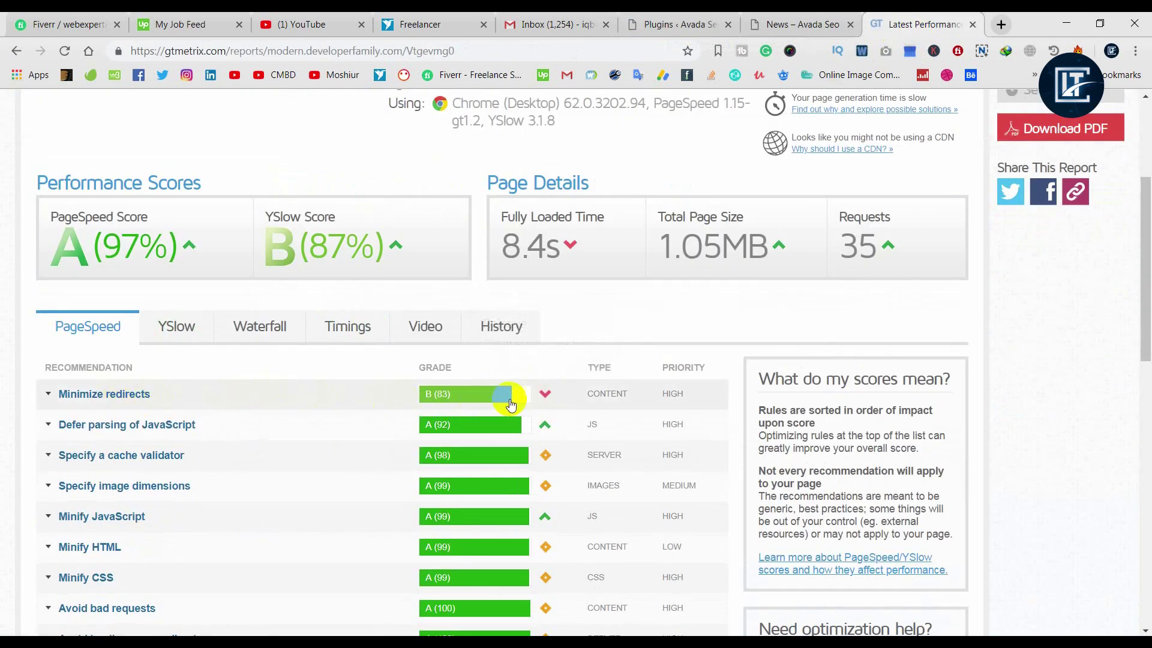
{"action": "left_click", "coordinate": [544, 393]}
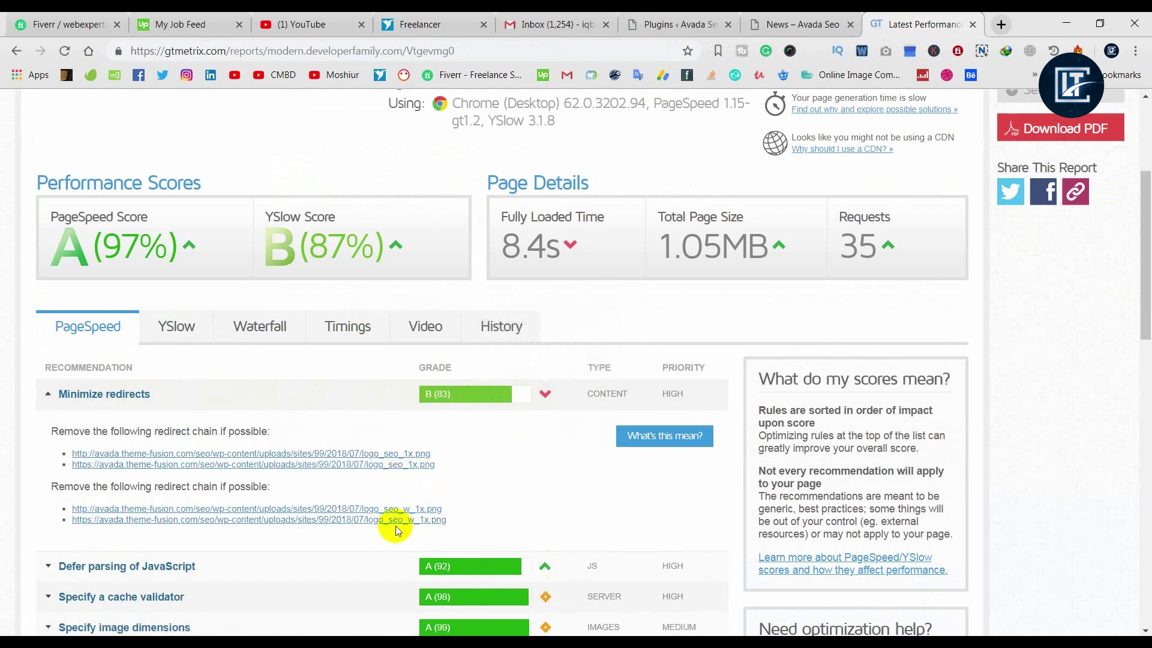
{"action": "left_click", "coordinate": [546, 393]}
{"action": "left_click", "coordinate": [176, 326]}
{"action": "scroll", "coordinate": [389, 360], "scroll_direction": "down", "scroll_amount": 1}
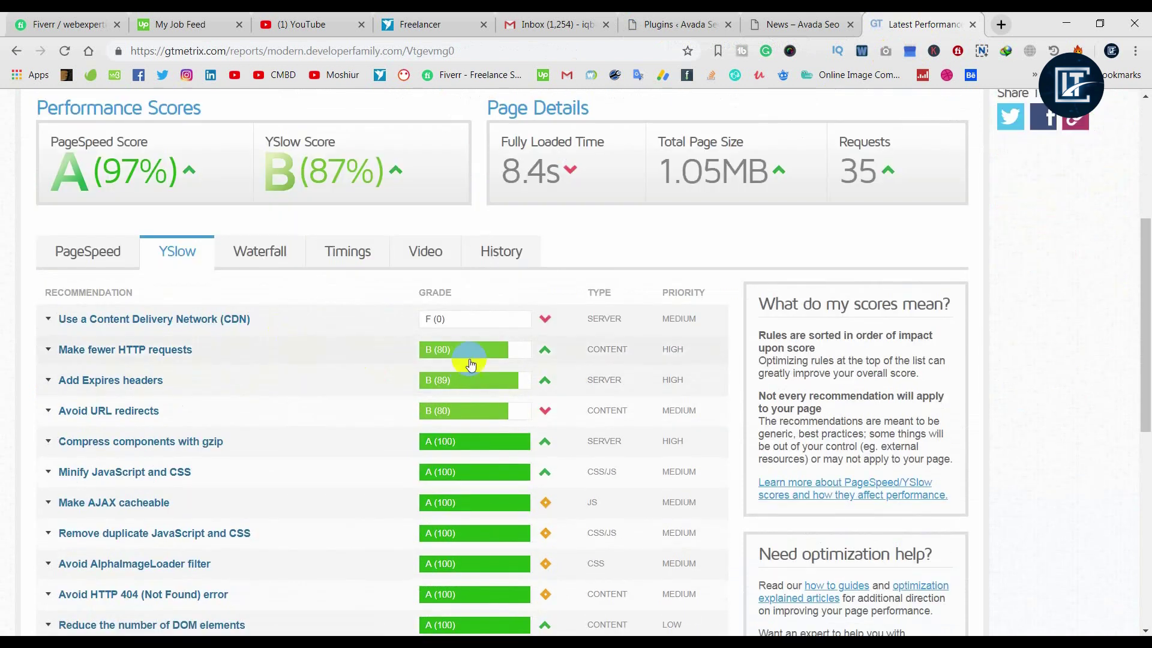
{"action": "left_click", "coordinate": [543, 315]}
{"action": "left_click", "coordinate": [544, 321]}
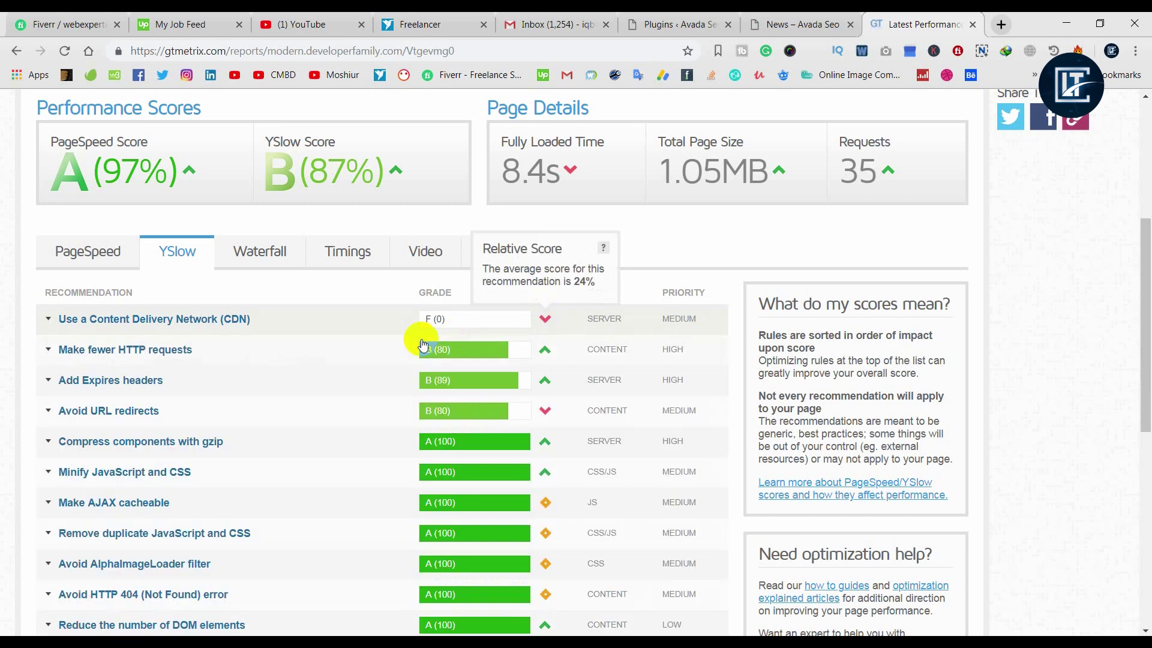
{"action": "left_click", "coordinate": [81, 251]}
{"action": "scroll", "coordinate": [514, 391], "scroll_direction": "up", "scroll_amount": 5}
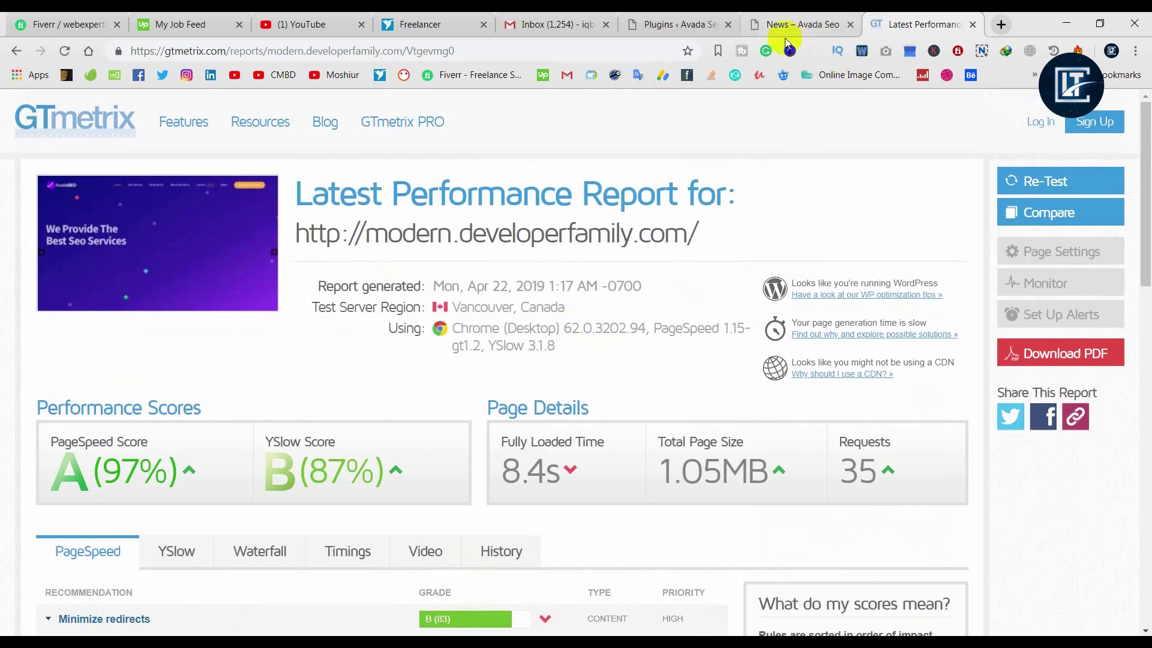
Step: Go back to the WordPress admin, look over the installed plugins and open the reSmush.it image optimization page
{"action": "left_click", "coordinate": [681, 24]}
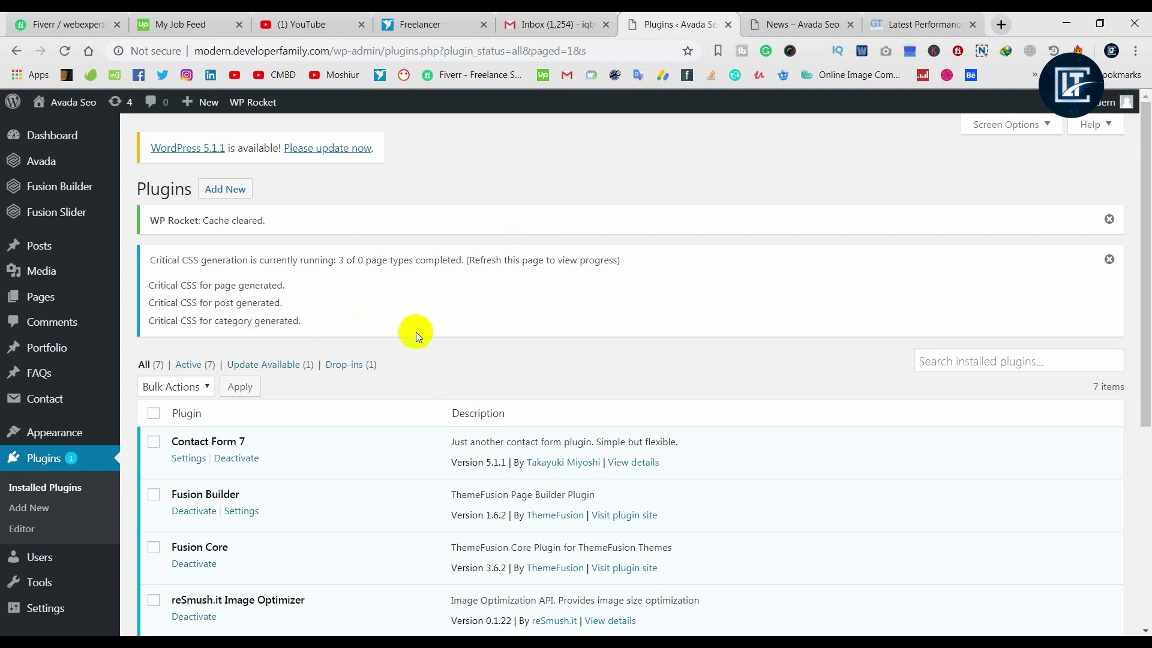
{"action": "scroll", "coordinate": [419, 351], "scroll_direction": "down", "scroll_amount": 5}
{"action": "scroll", "coordinate": [198, 420], "scroll_direction": "up", "scroll_amount": 3}
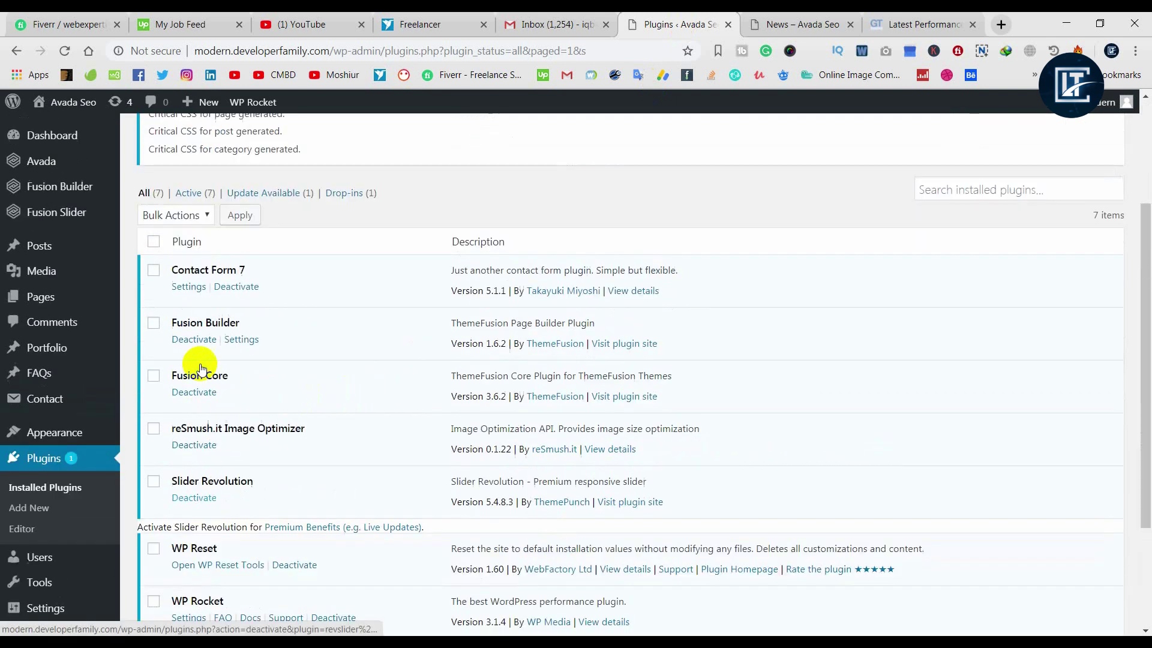
{"action": "scroll", "coordinate": [221, 532], "scroll_direction": "down", "scroll_amount": 3}
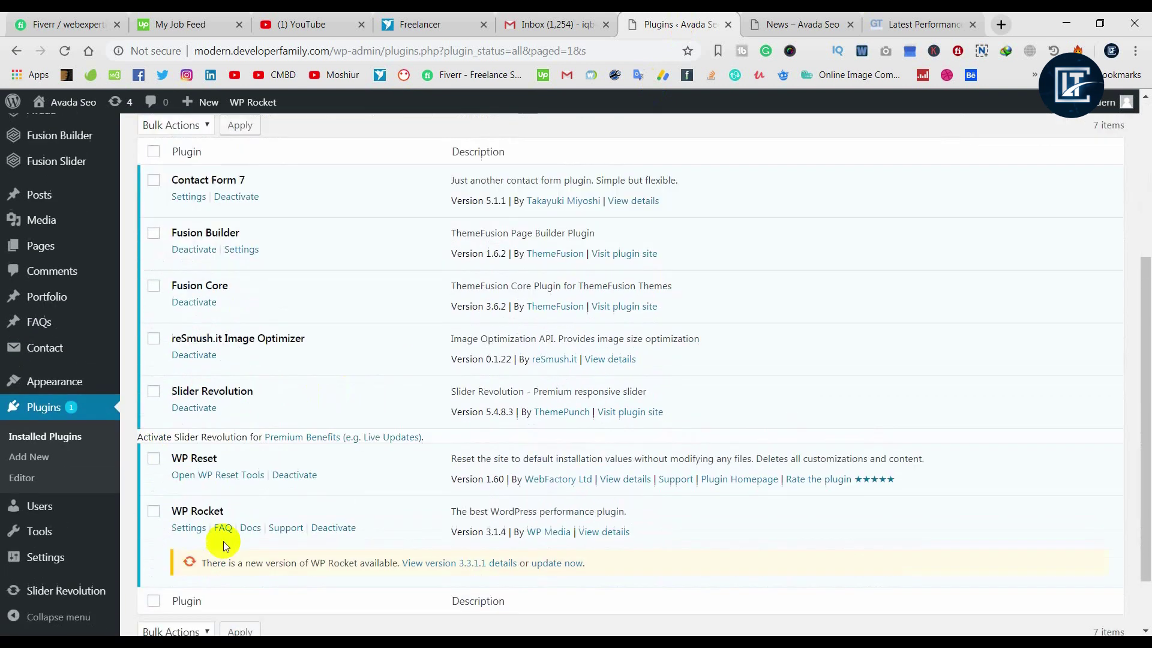
{"action": "scroll", "coordinate": [300, 321], "scroll_direction": "up", "scroll_amount": 4}
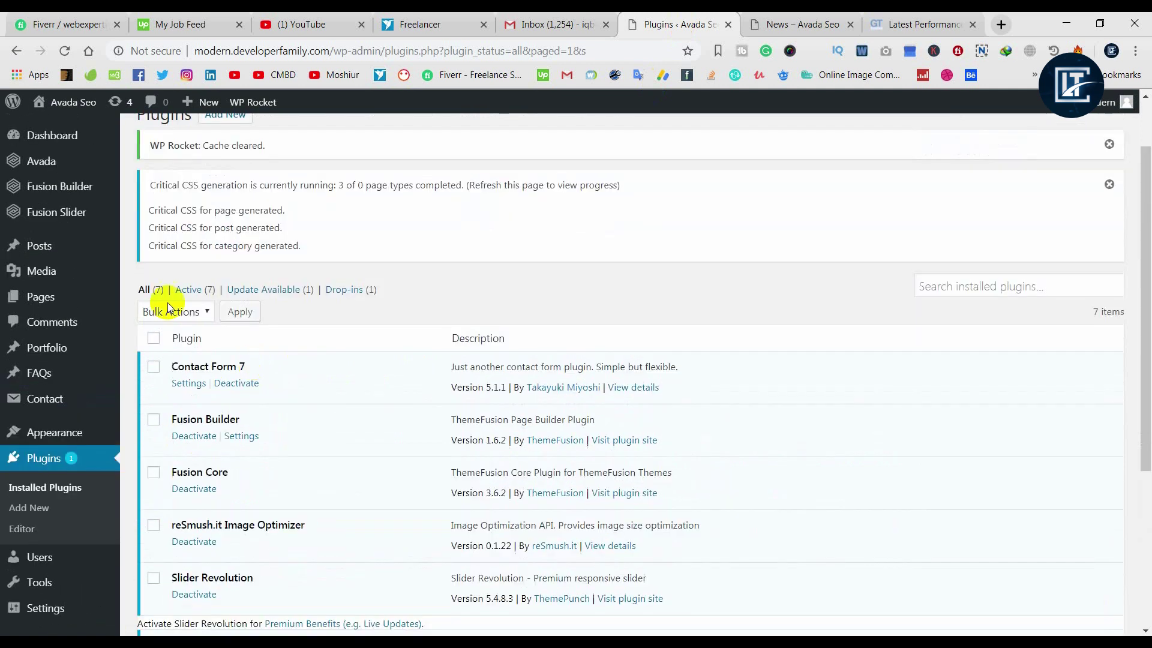
{"action": "mouse_move", "coordinate": [60, 271]}
{"action": "left_click", "coordinate": [127, 317]}
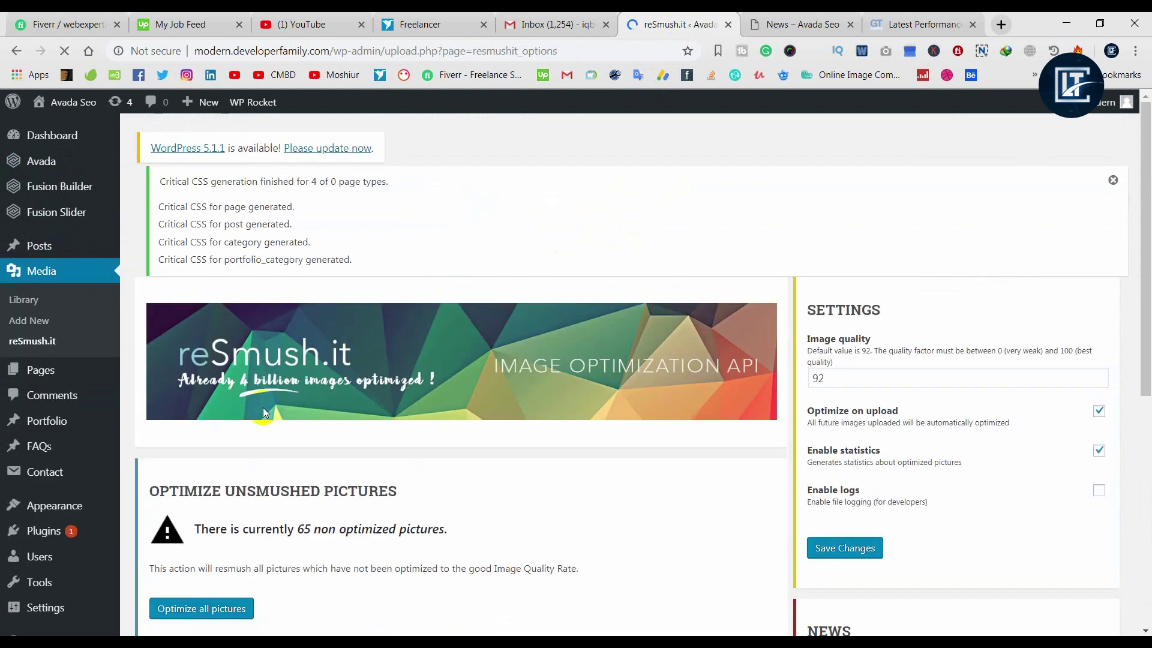
Step: Start the reSmush.it optimization of all unoptimized pictures in the media library
{"action": "scroll", "coordinate": [469, 336], "scroll_direction": "down", "scroll_amount": 3}
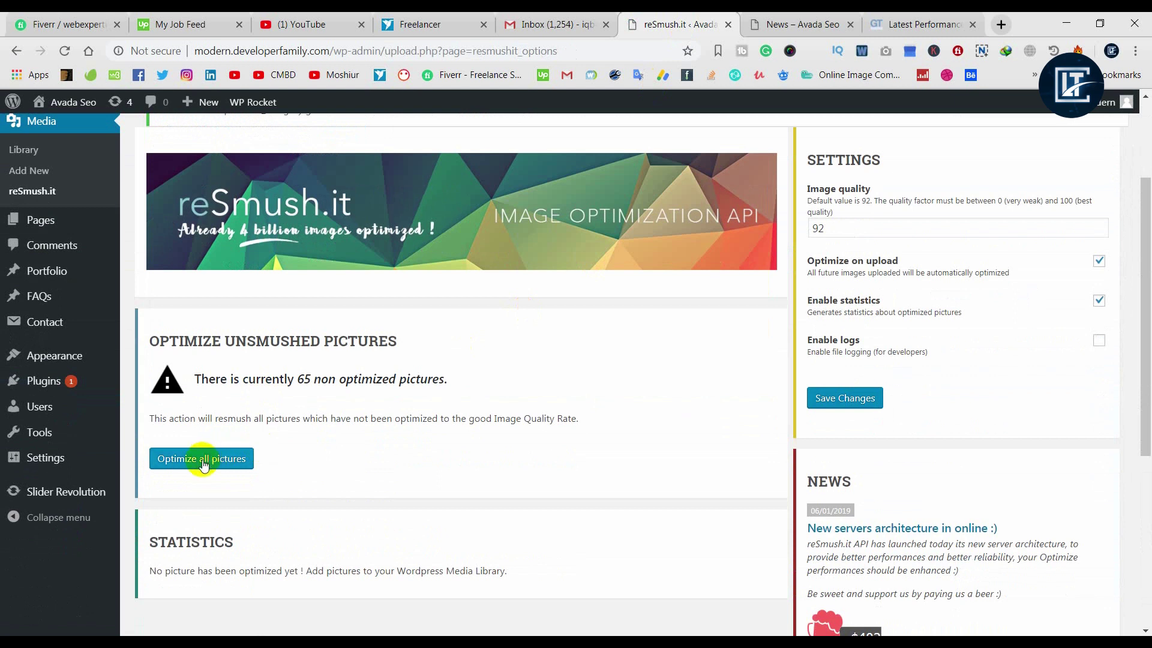
{"action": "left_click", "coordinate": [202, 460]}
{"action": "scroll", "coordinate": [480, 419], "scroll_direction": "down", "scroll_amount": 3}
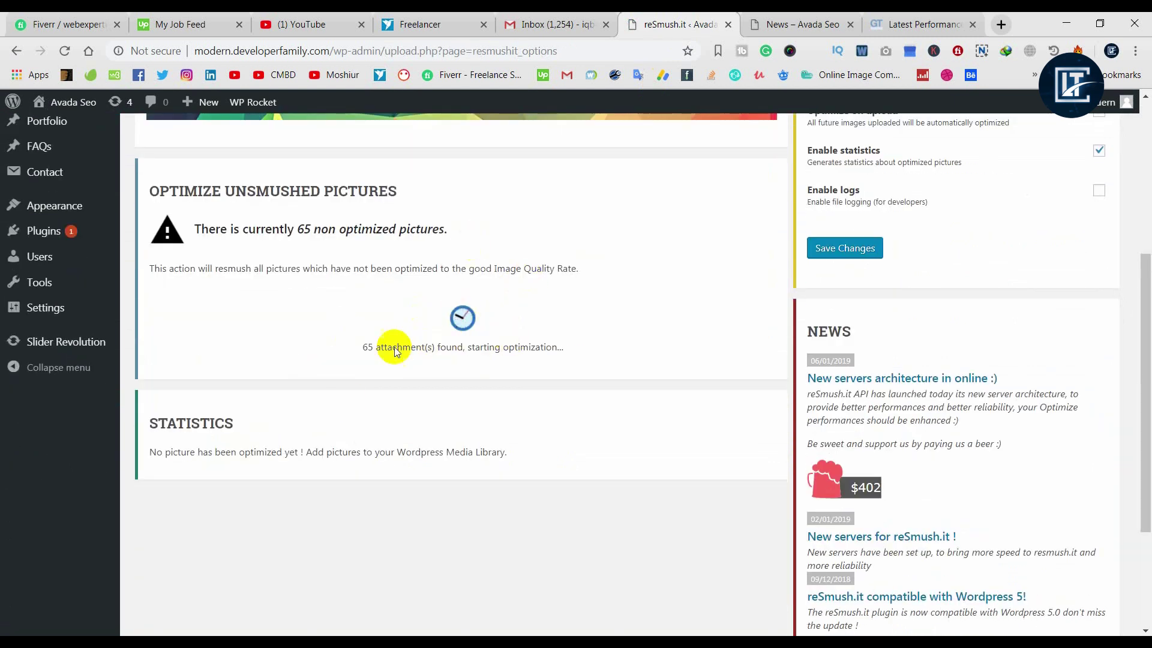
Step: Check the fully loaded time in the GTmetrix report, and return to the reSmush.it page to check the optimization status
{"action": "left_click", "coordinate": [913, 25]}
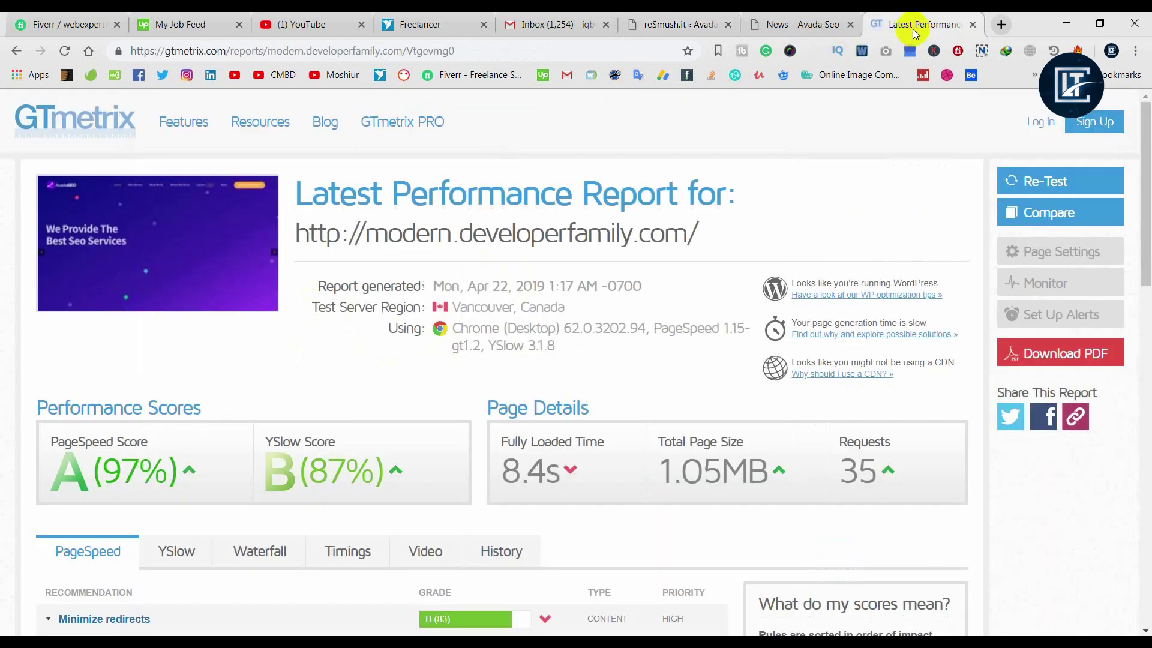
{"action": "left_click_drag", "start_coordinate": [498, 472], "coordinate": [593, 472]}
{"action": "left_click", "coordinate": [612, 476]}
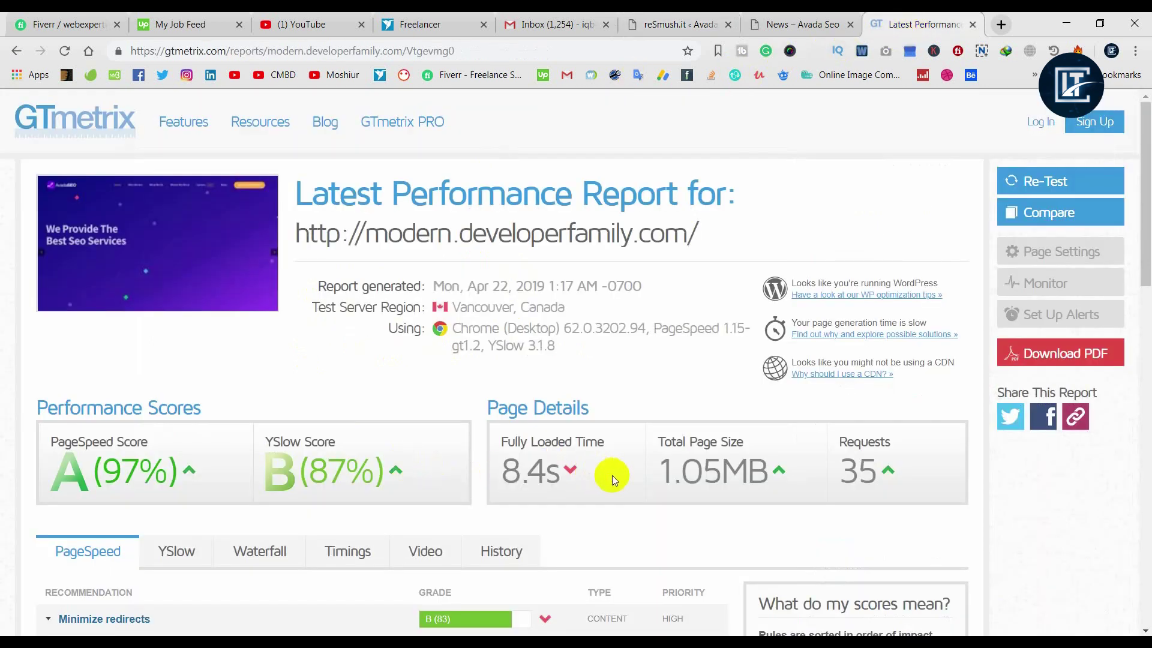
{"action": "left_click", "coordinate": [701, 30]}
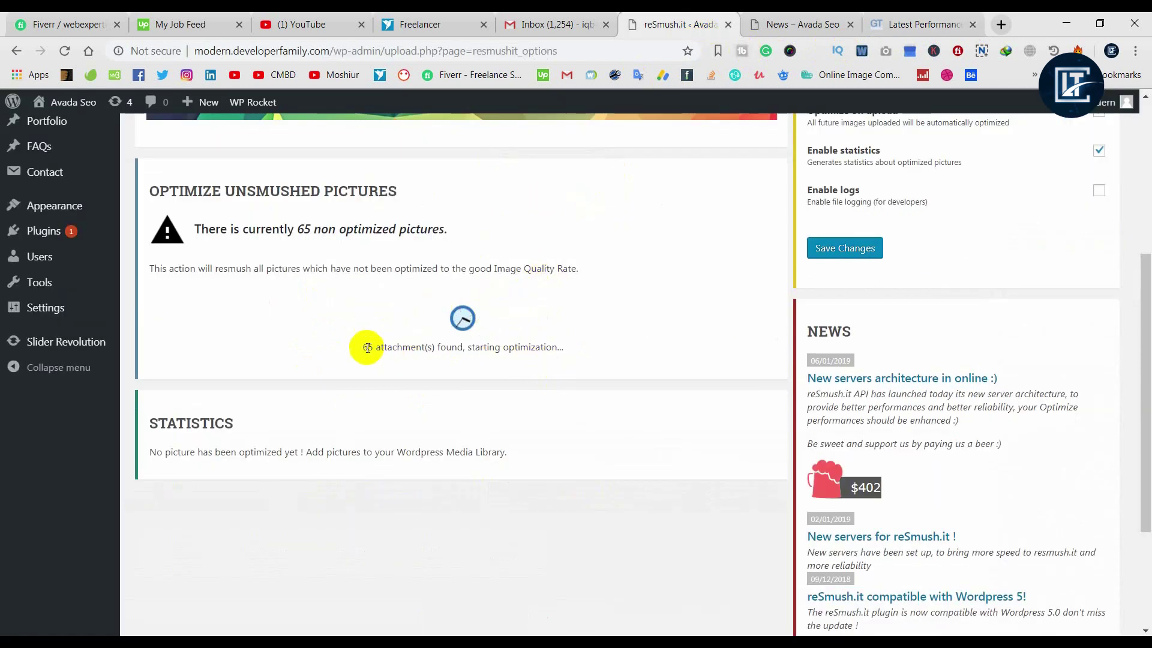
{"action": "left_click_drag", "start_coordinate": [362, 347], "coordinate": [385, 346]}
{"action": "left_click", "coordinate": [404, 299]}
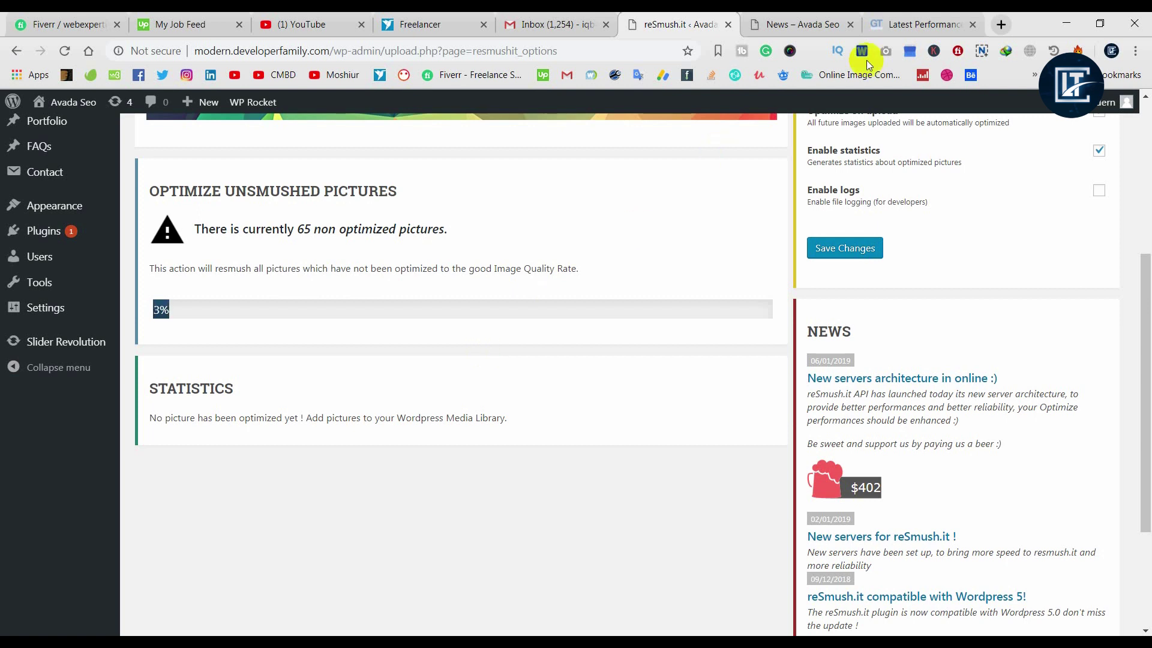
Step: Go back to the GTmetrix report and examine the Minimize redirects recommendation and its relative score
{"action": "left_click", "coordinate": [898, 24]}
{"action": "scroll", "coordinate": [538, 378], "scroll_direction": "down", "scroll_amount": 4}
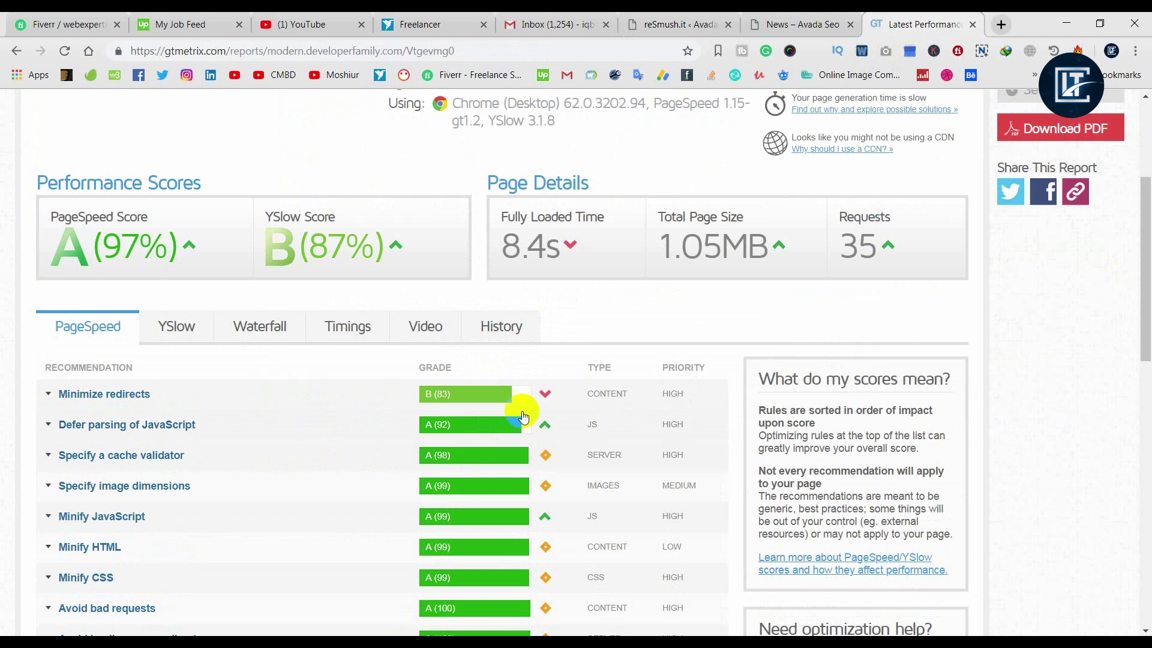
{"action": "left_click", "coordinate": [546, 398]}
{"action": "left_click", "coordinate": [546, 397]}
{"action": "left_click", "coordinate": [545, 397]}
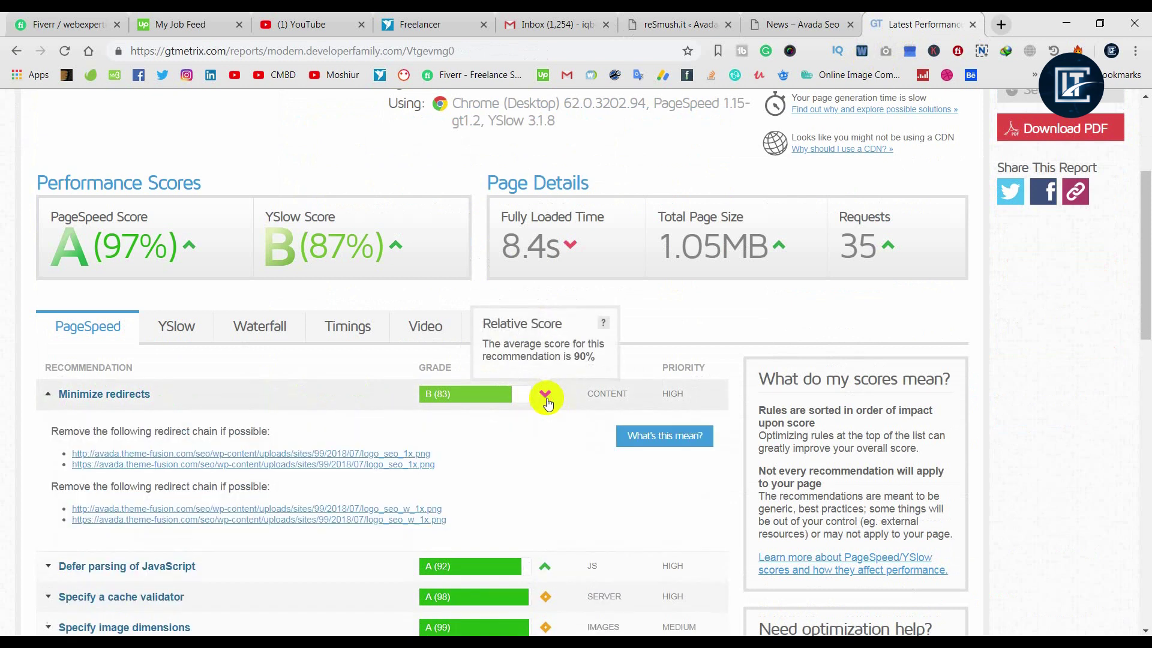
{"action": "left_click", "coordinate": [546, 394]}
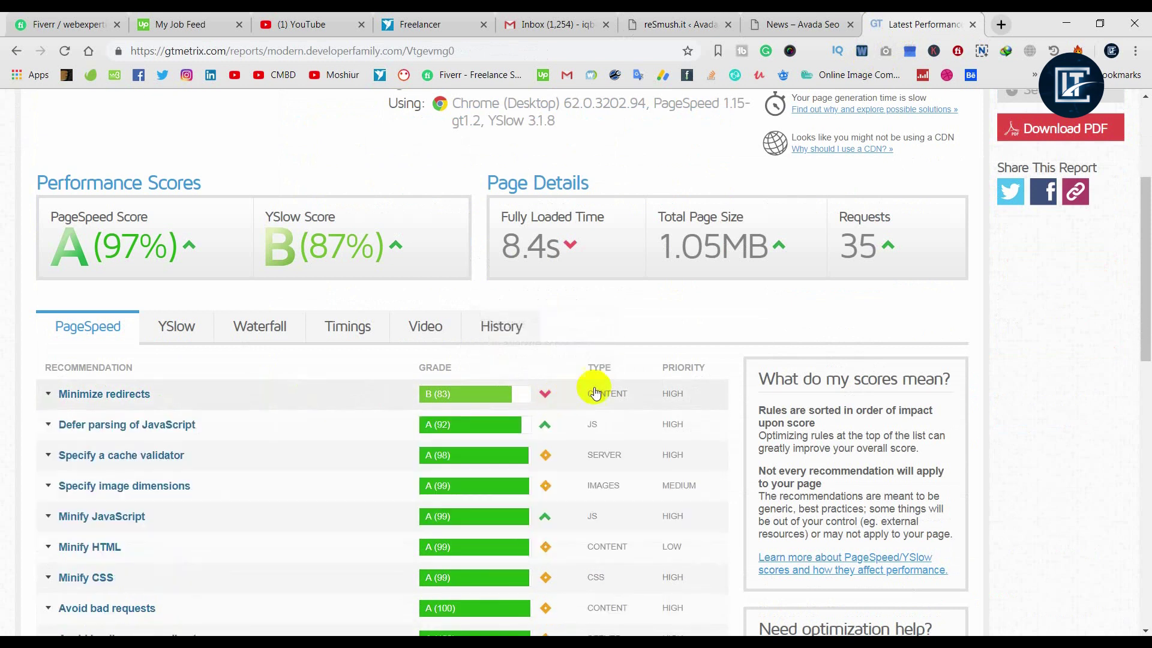
{"action": "scroll", "coordinate": [674, 385], "scroll_direction": "up", "scroll_amount": 4}
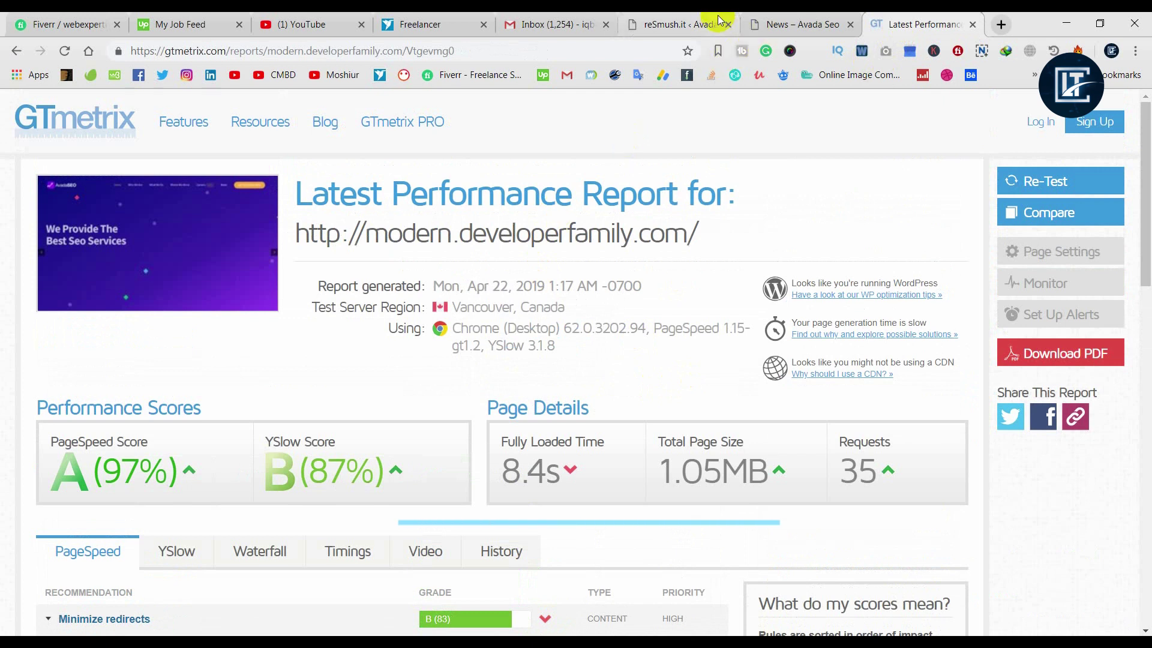
Step: Return to the reSmush.it page and check the picture optimization progress
{"action": "left_click", "coordinate": [666, 25]}
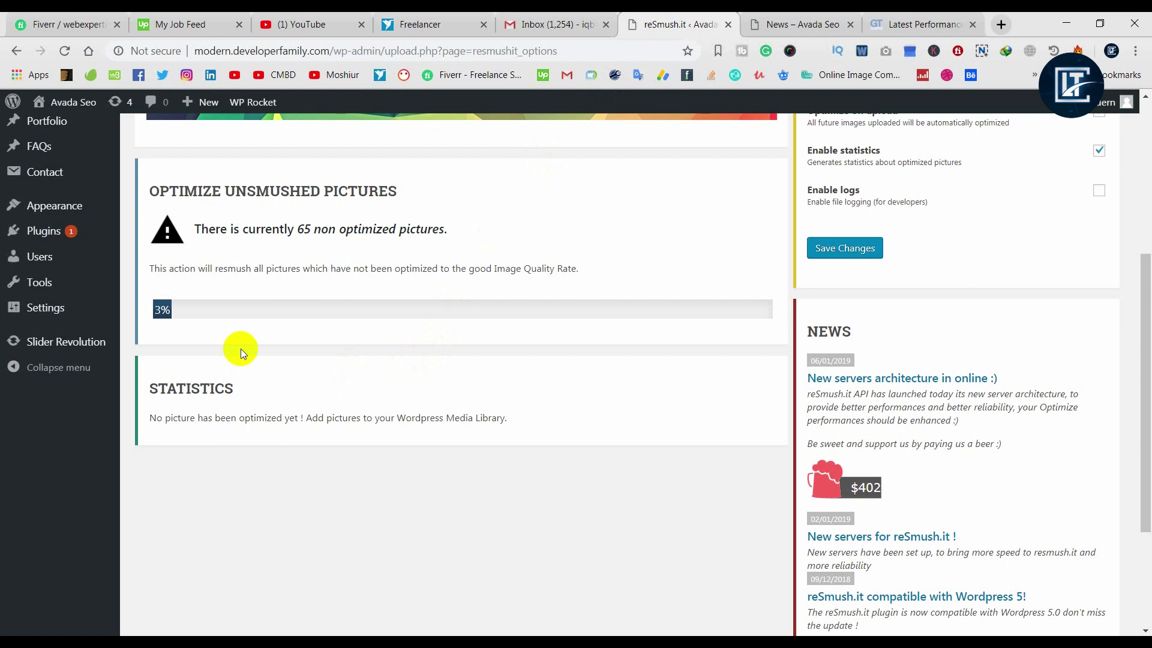
{"action": "double_click", "coordinate": [165, 308]}
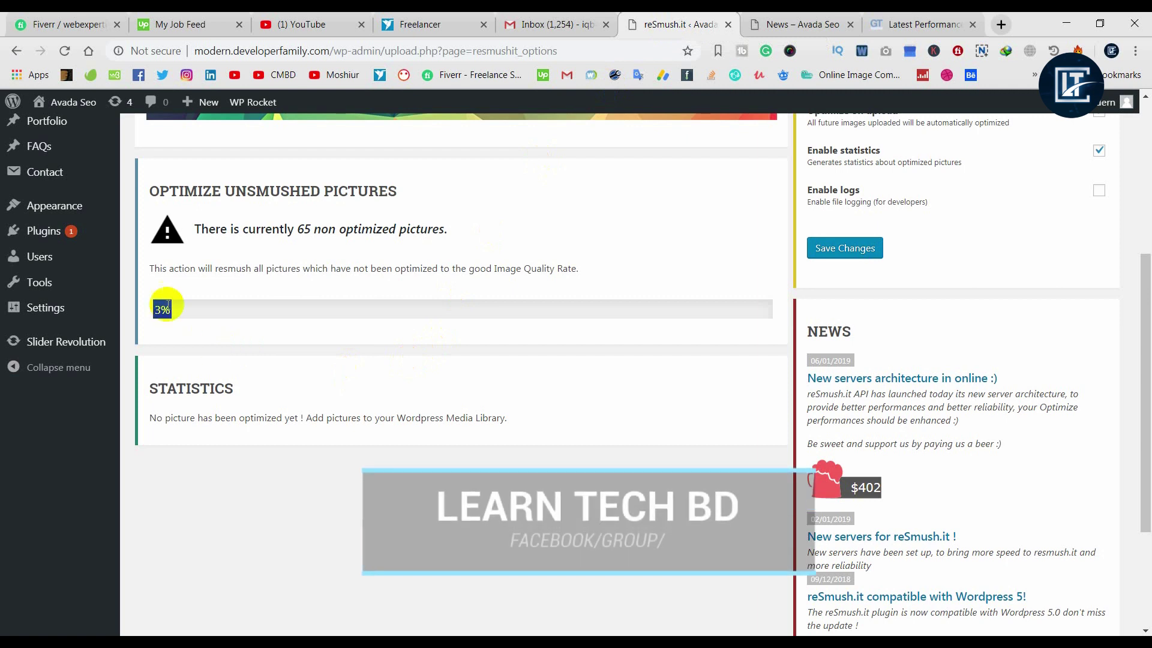
{"action": "scroll", "coordinate": [463, 325], "scroll_direction": "up", "scroll_amount": 5}
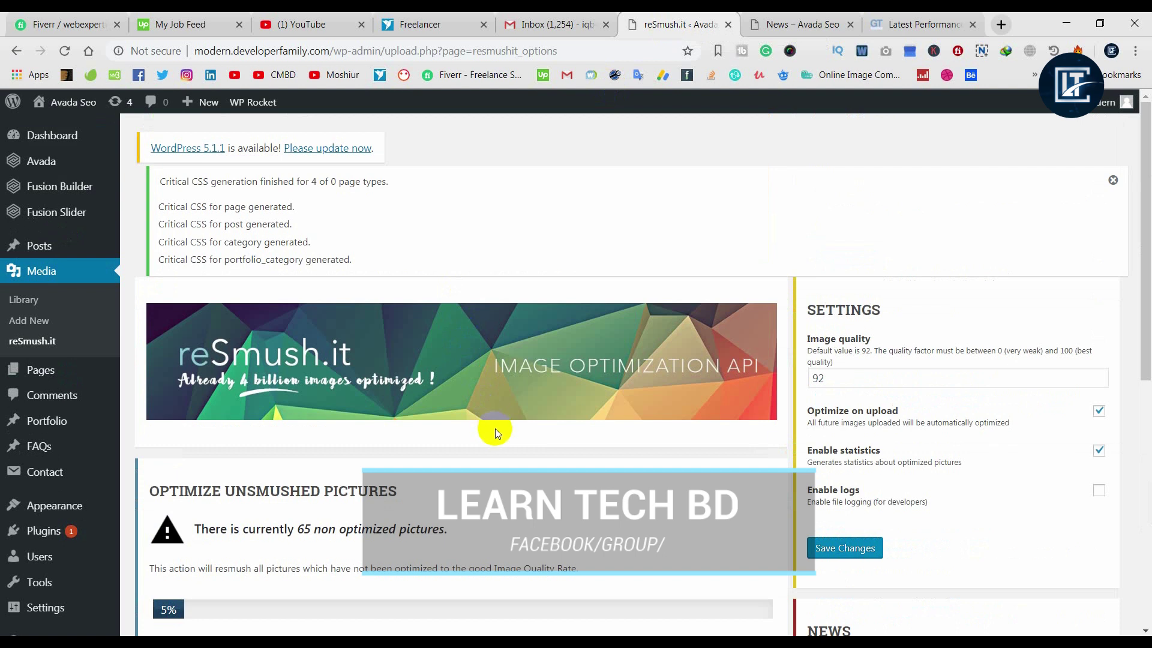
{"action": "scroll", "coordinate": [495, 428], "scroll_direction": "down", "scroll_amount": 1}
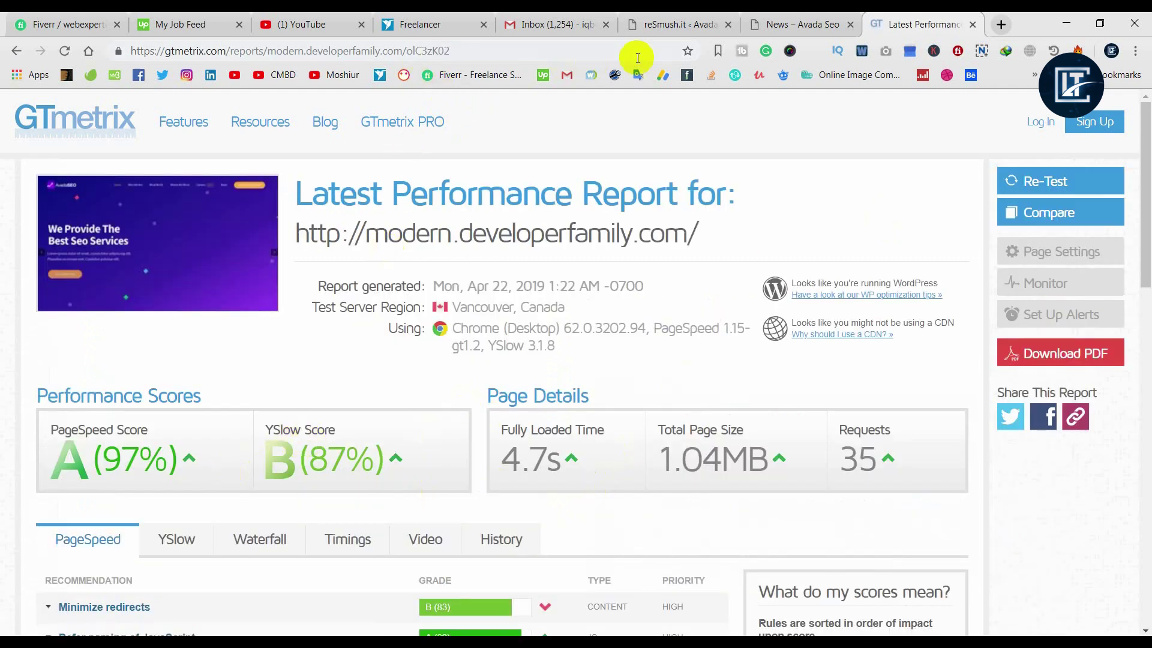
Step: Check the reSmush.it progress again, and review the fully loaded time in the new GTmetrix report
{"action": "left_click", "coordinate": [665, 28]}
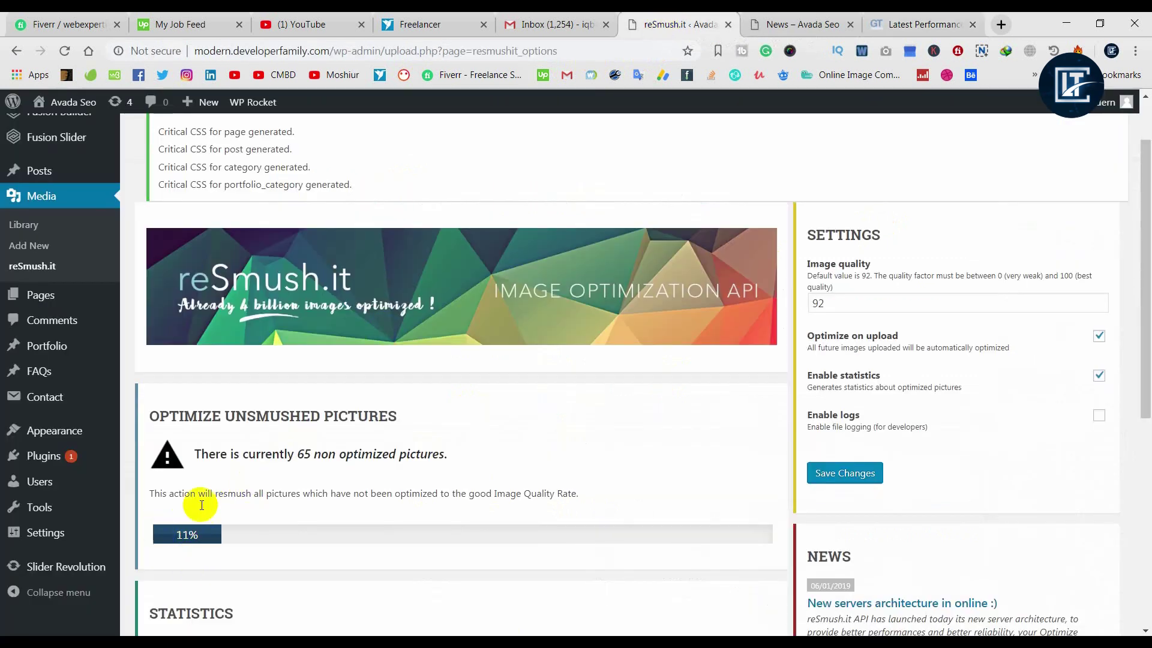
{"action": "left_click", "coordinate": [892, 25]}
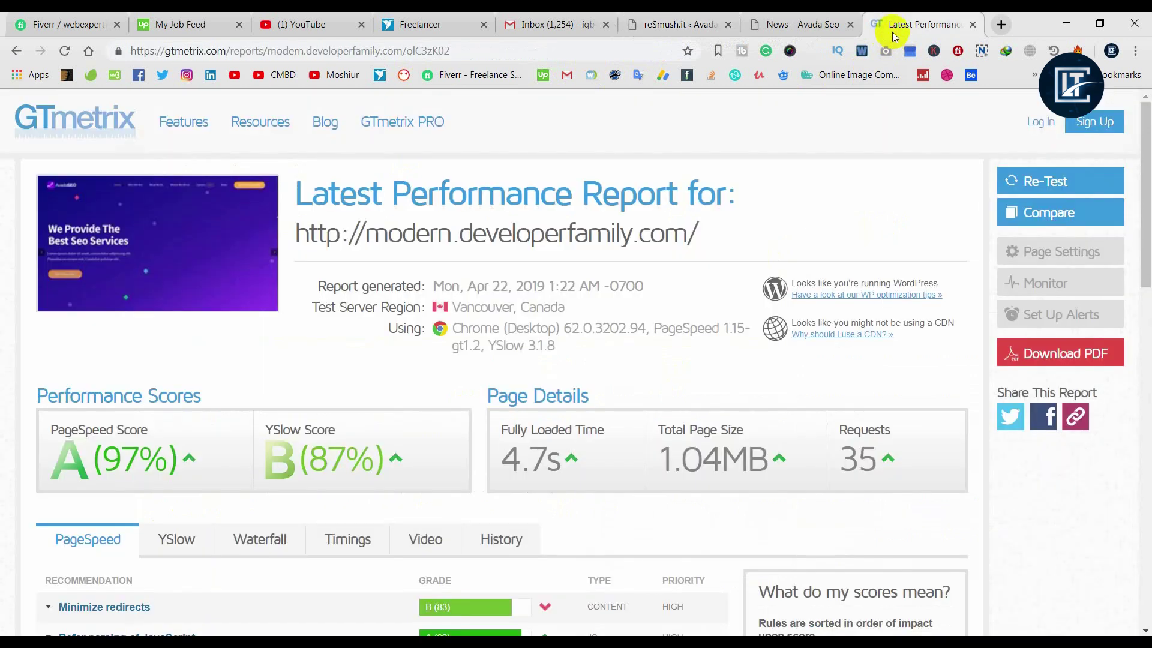
{"action": "left_click_drag", "start_coordinate": [542, 461], "coordinate": [497, 463]}
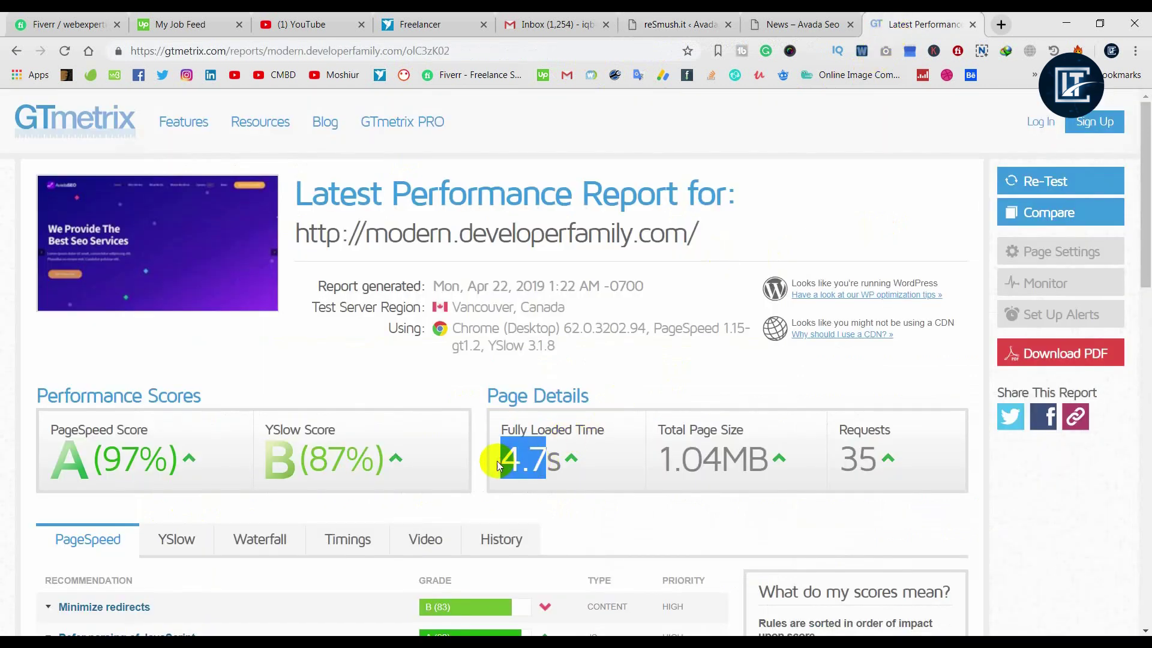
{"action": "left_click_drag", "start_coordinate": [584, 469], "coordinate": [500, 459]}
{"action": "left_click", "coordinate": [599, 469]}
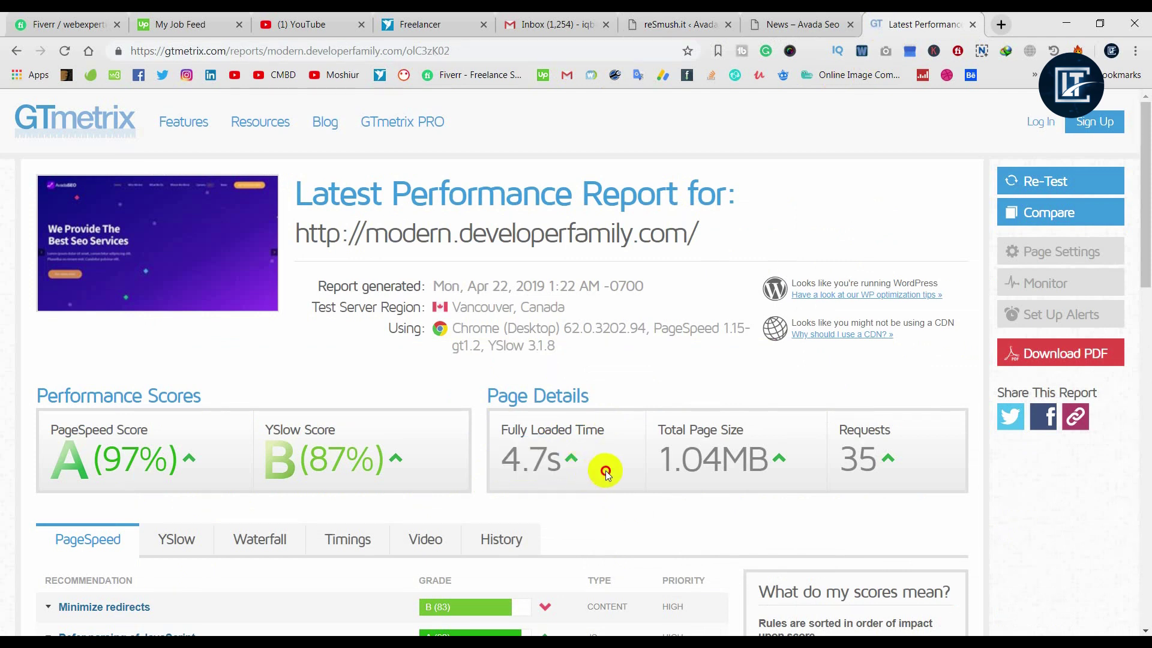
Step: Switch between the reSmush.it page and the GTmetrix report to compare the optimization progress with the fully loaded time
{"action": "left_click", "coordinate": [650, 24]}
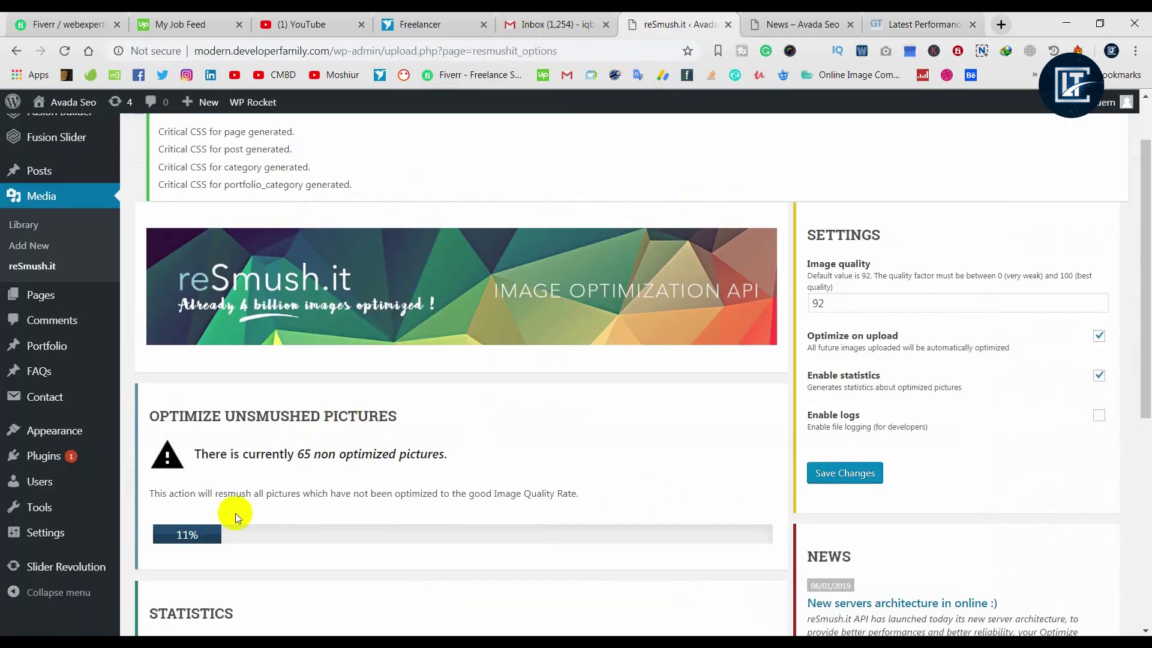
{"action": "left_click", "coordinate": [909, 24]}
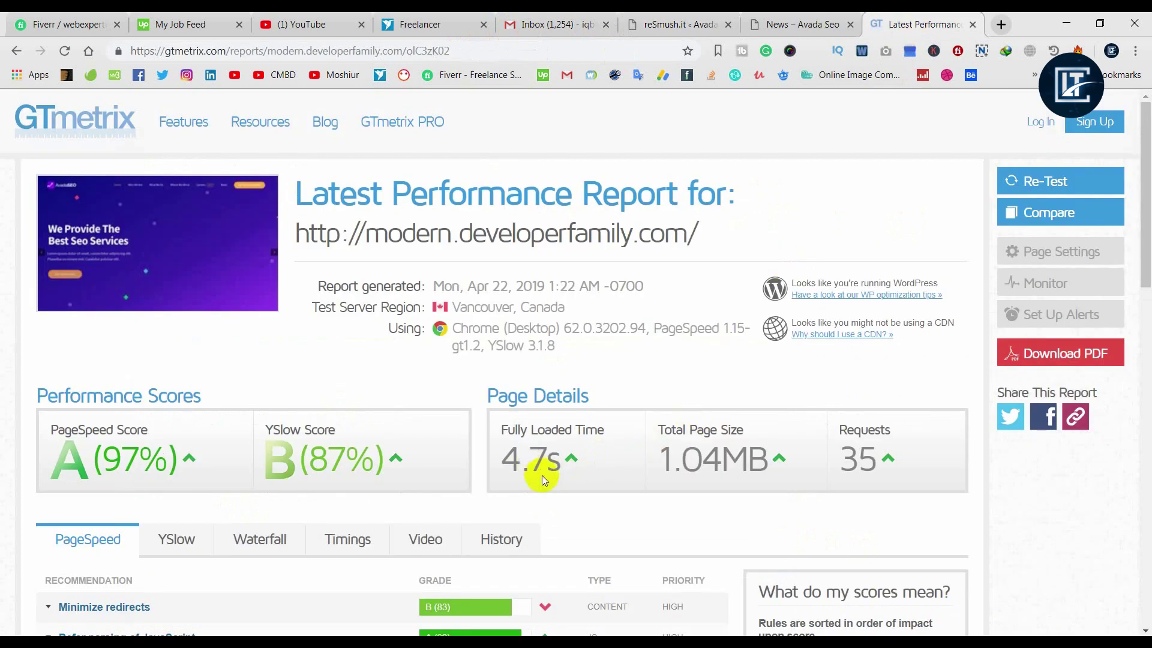
{"action": "left_click", "coordinate": [657, 26]}
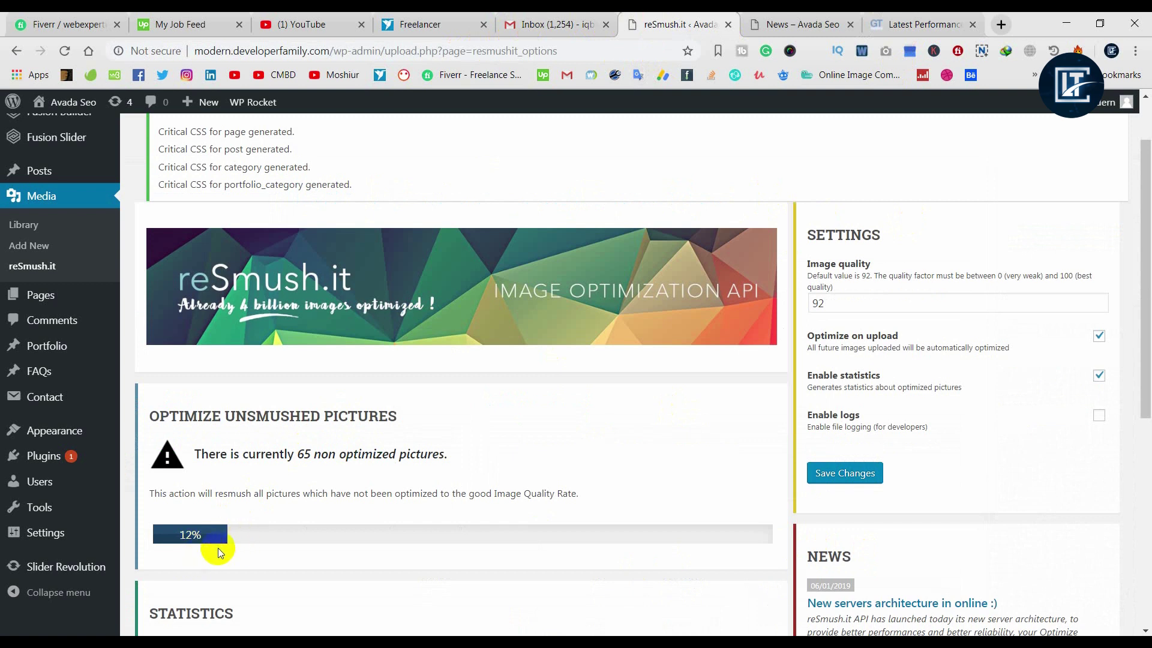
{"action": "left_click", "coordinate": [904, 24]}
{"action": "mouse_move", "coordinate": [504, 458]}
{"action": "left_mouse_down"}
{"action": "mouse_move", "coordinate": [589, 441]}
{"action": "mouse_move", "coordinate": [493, 458]}
{"action": "left_mouse_up"}
{"action": "left_click", "coordinate": [582, 454]}
{"action": "left_click", "coordinate": [578, 456]}
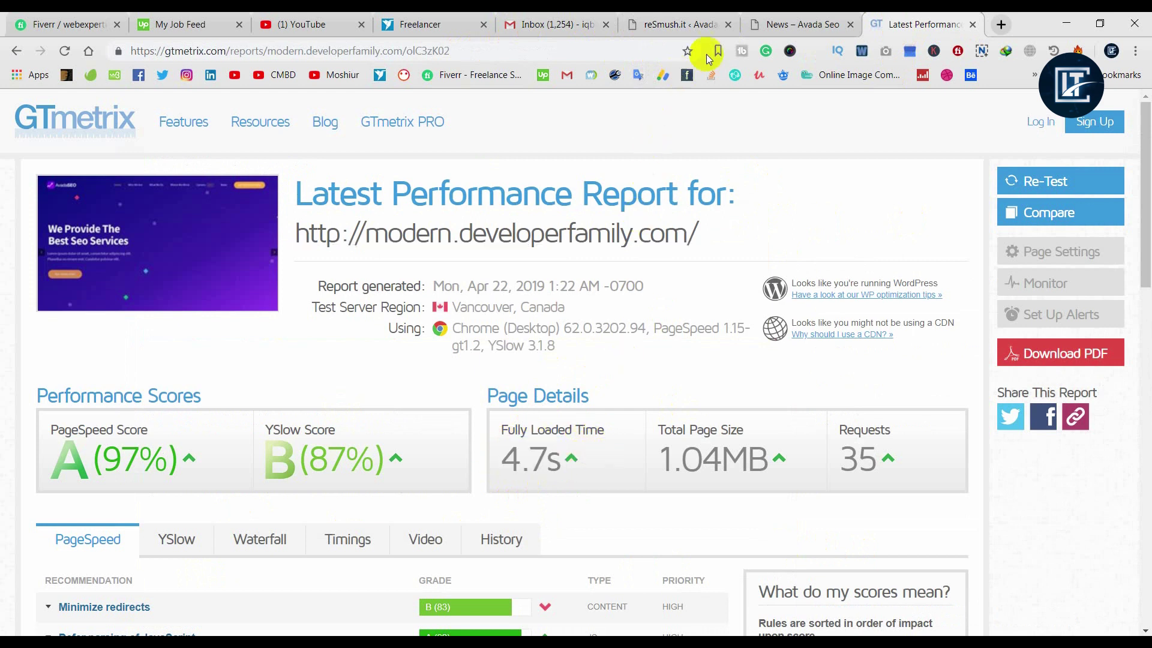
{"action": "left_click", "coordinate": [678, 24]}
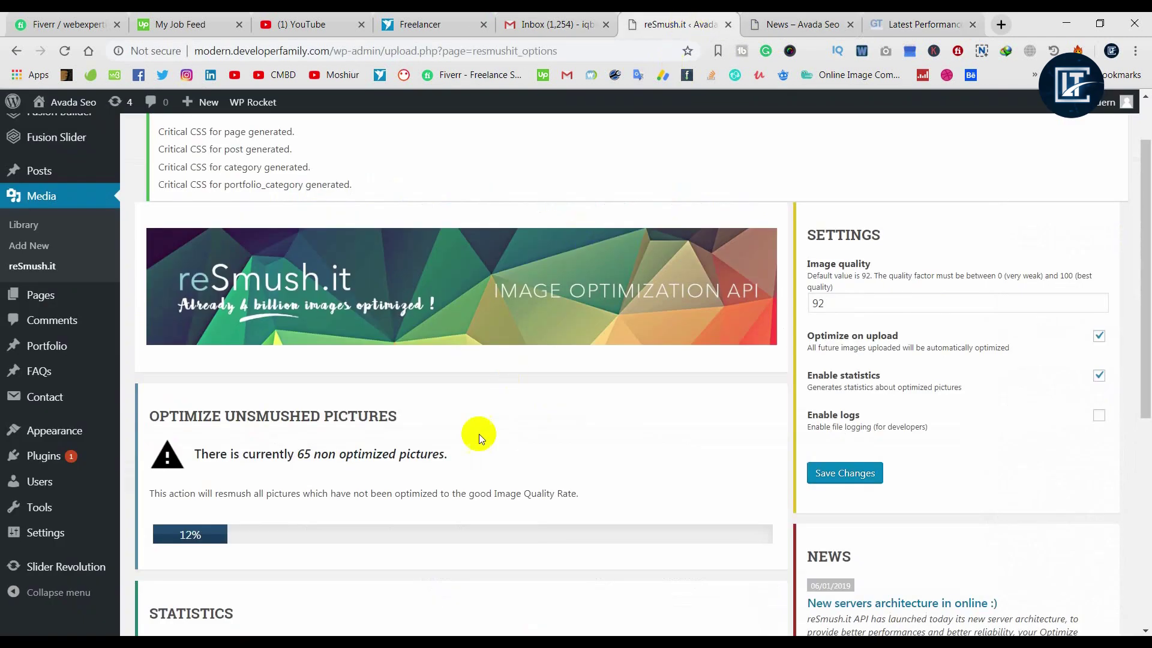